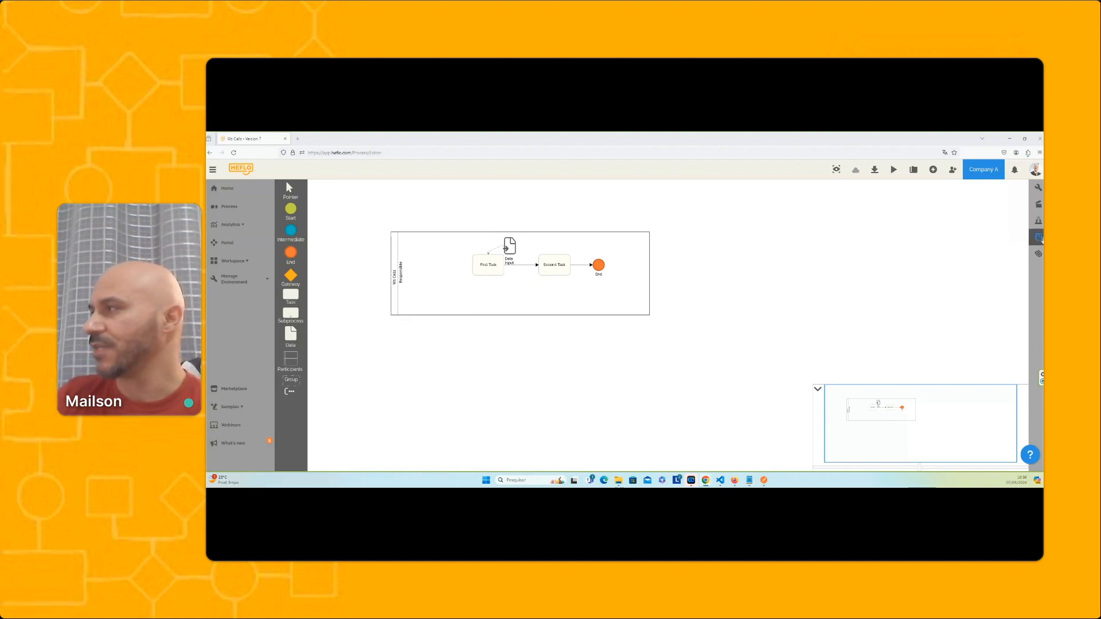
Look up the knowledge base article "How to start processes using web services" under Web Services and review its first steps
click(1039, 237)
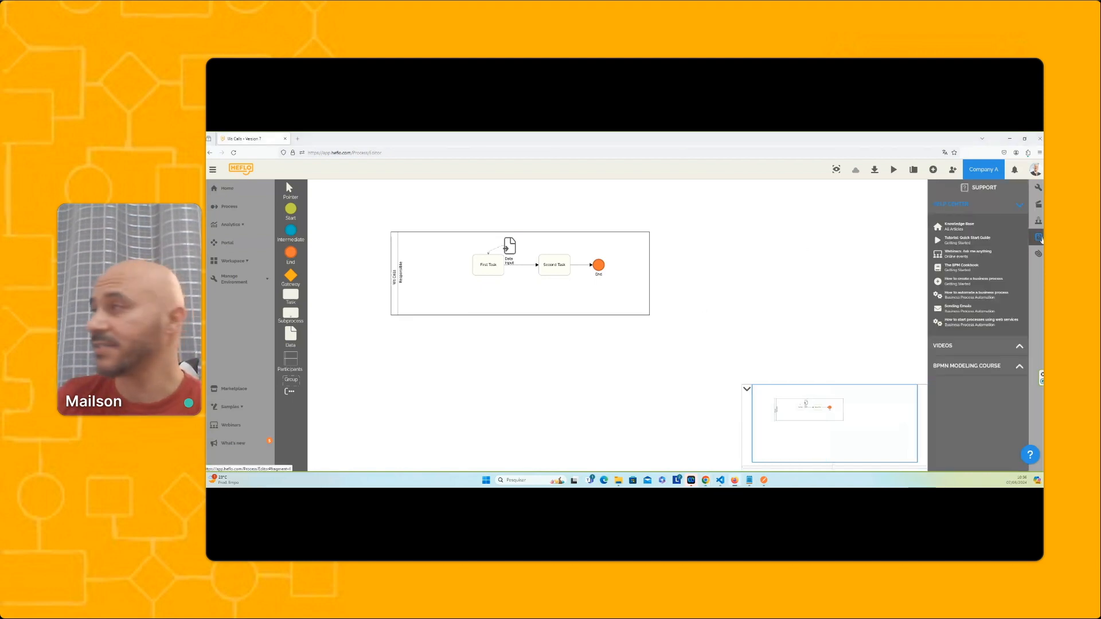
click(963, 229)
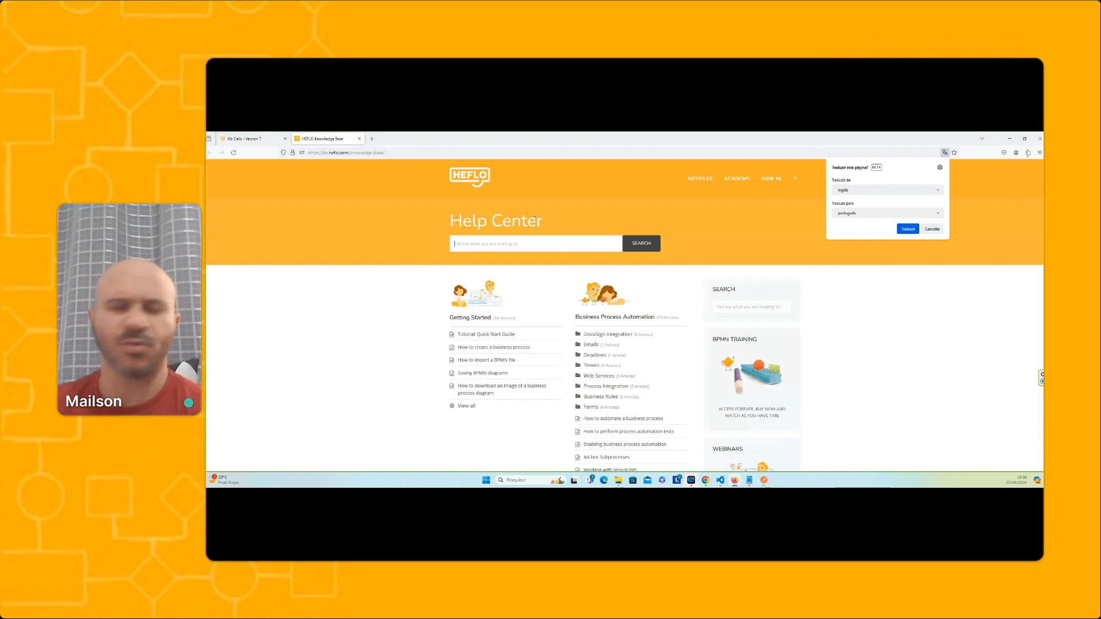
scroll(574, 238, down, 1)
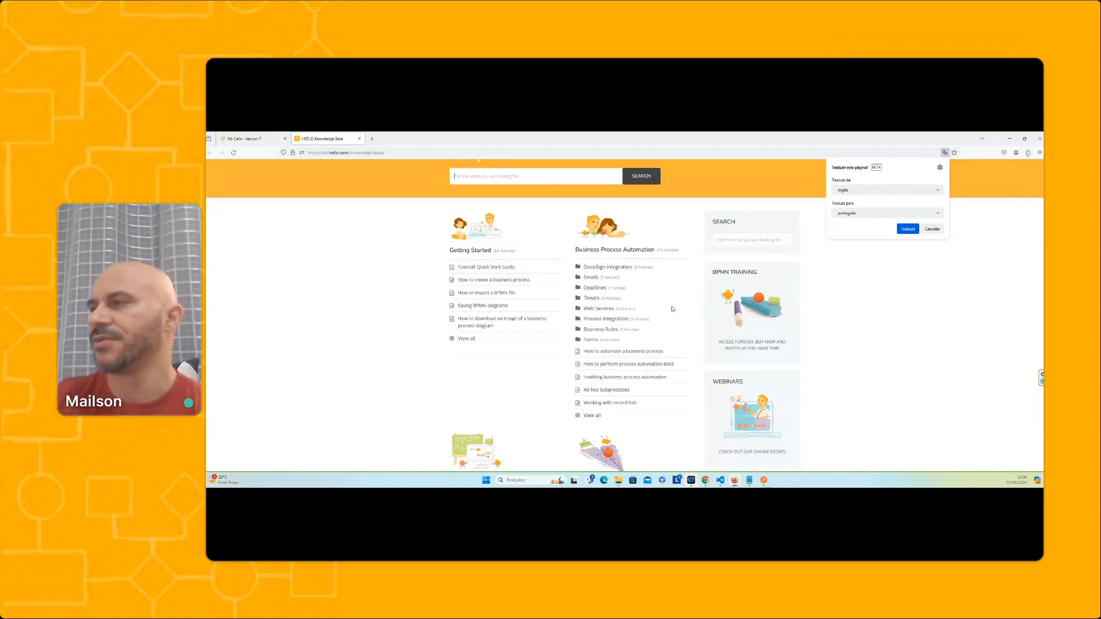
click(610, 312)
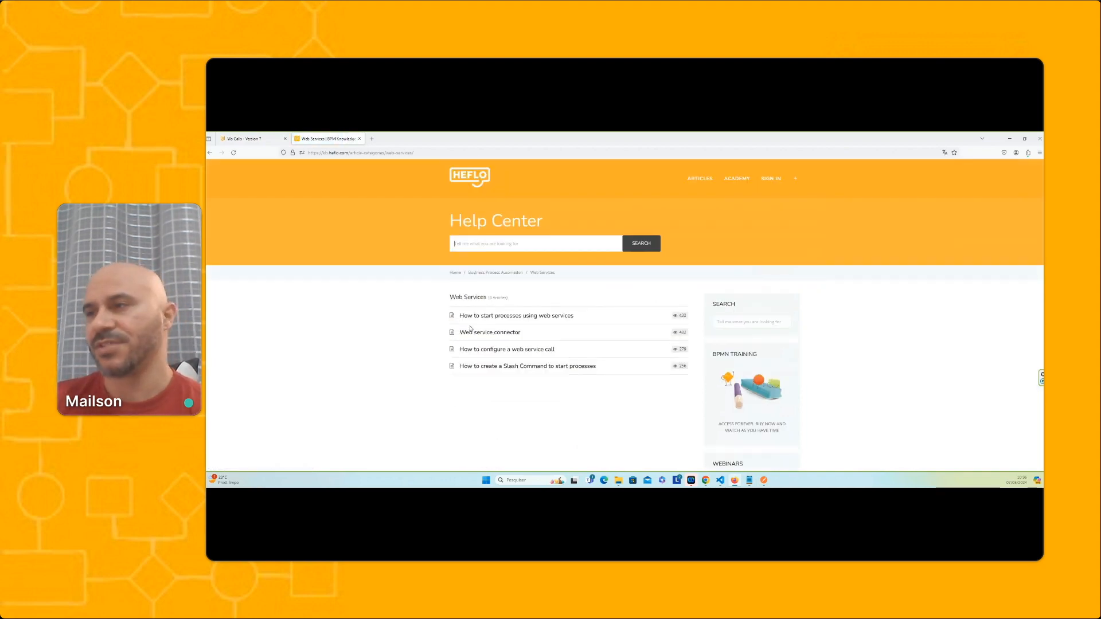
click(500, 316)
scroll(424, 335, down, 3)
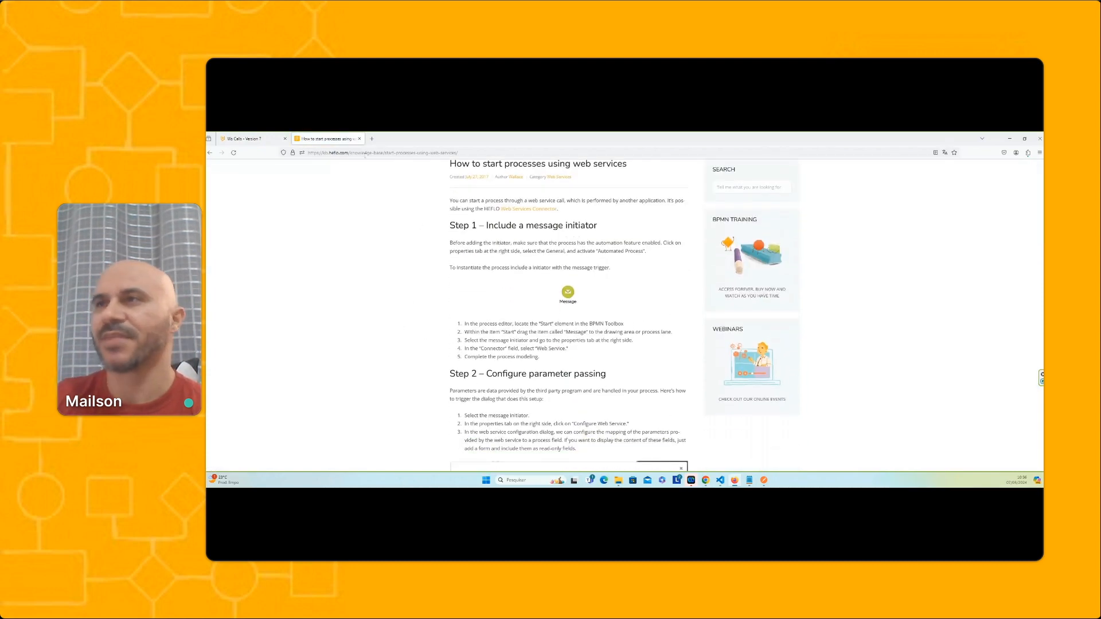
click(359, 139)
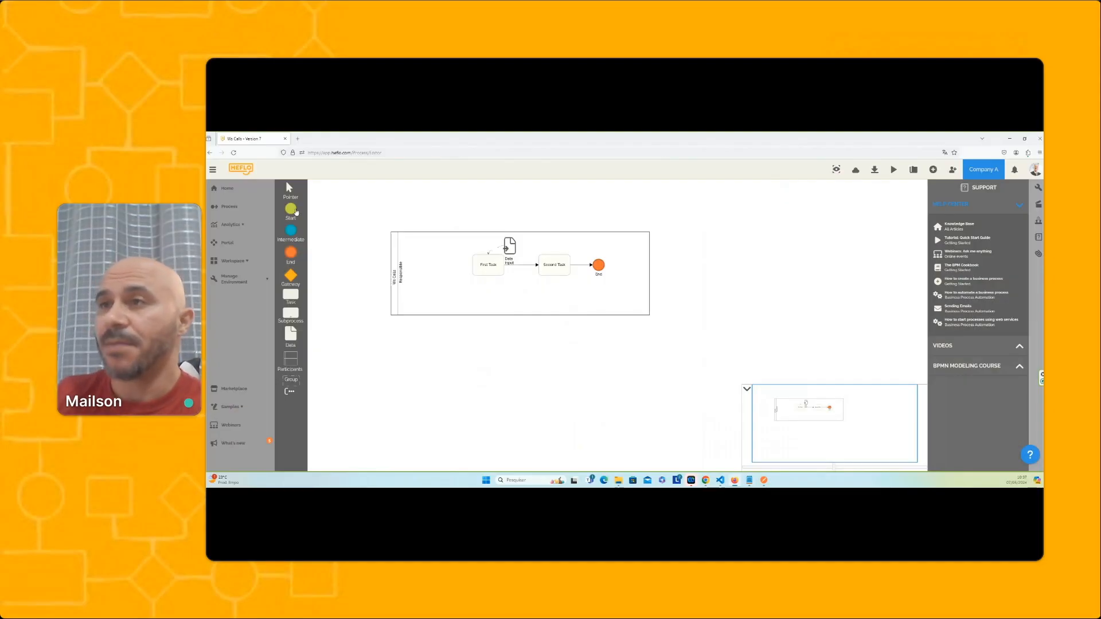
Place a Message start event connected to First Task and set its connector to Web Service
mouse_move(296, 212)
drag(354, 211, 488, 270)
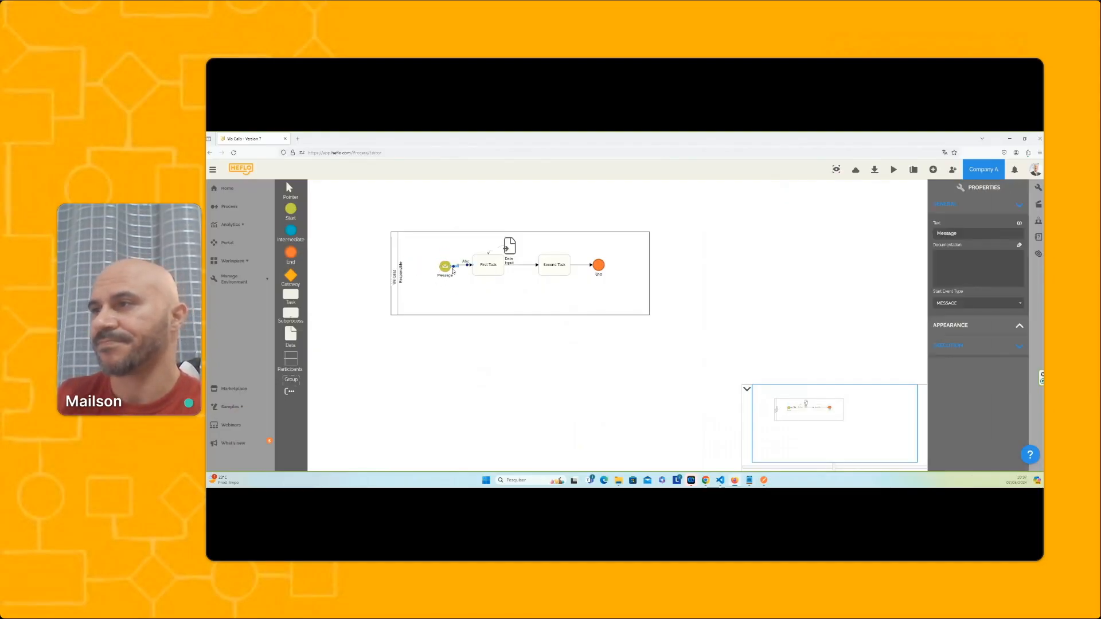
click(445, 271)
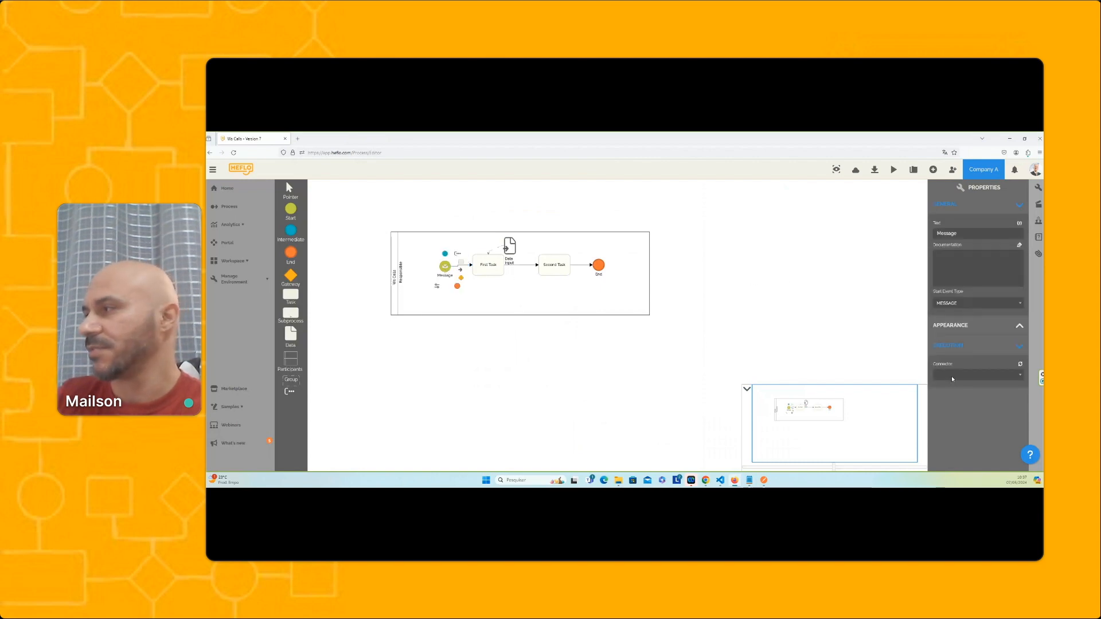
click(951, 376)
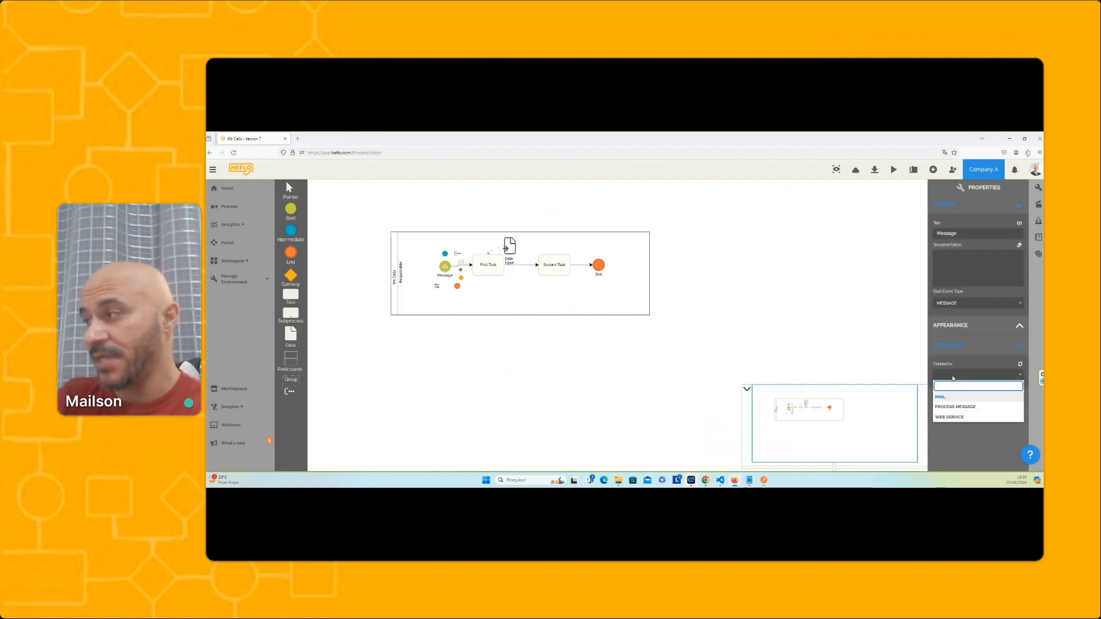
click(964, 421)
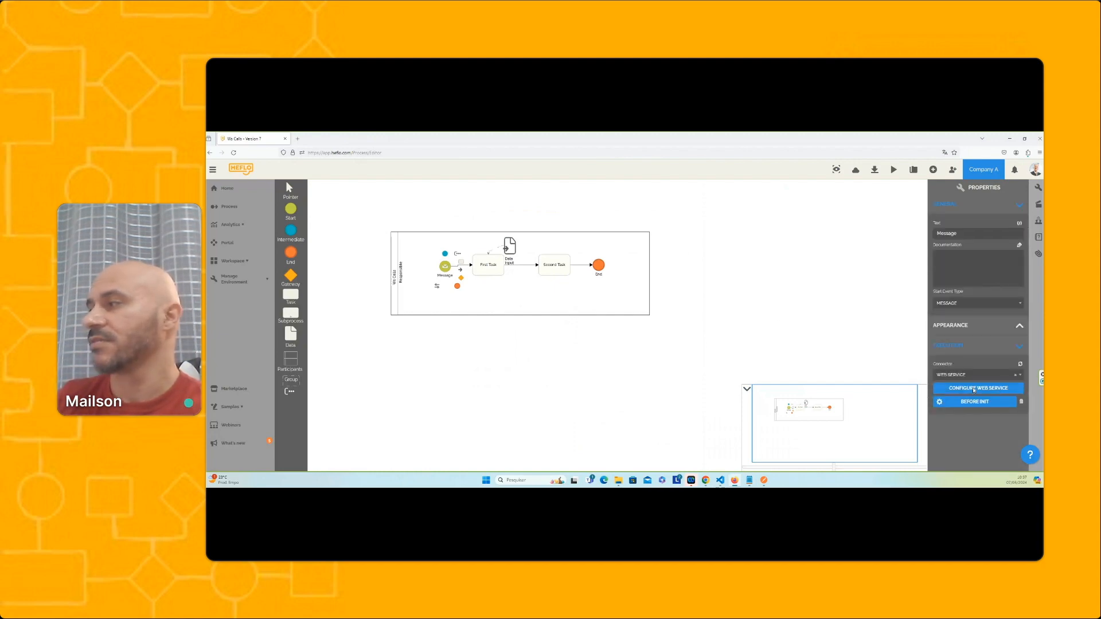
Generate and download a new API key from the Message event's web service configuration, keeping the default key name, and confirm the configuration
click(974, 389)
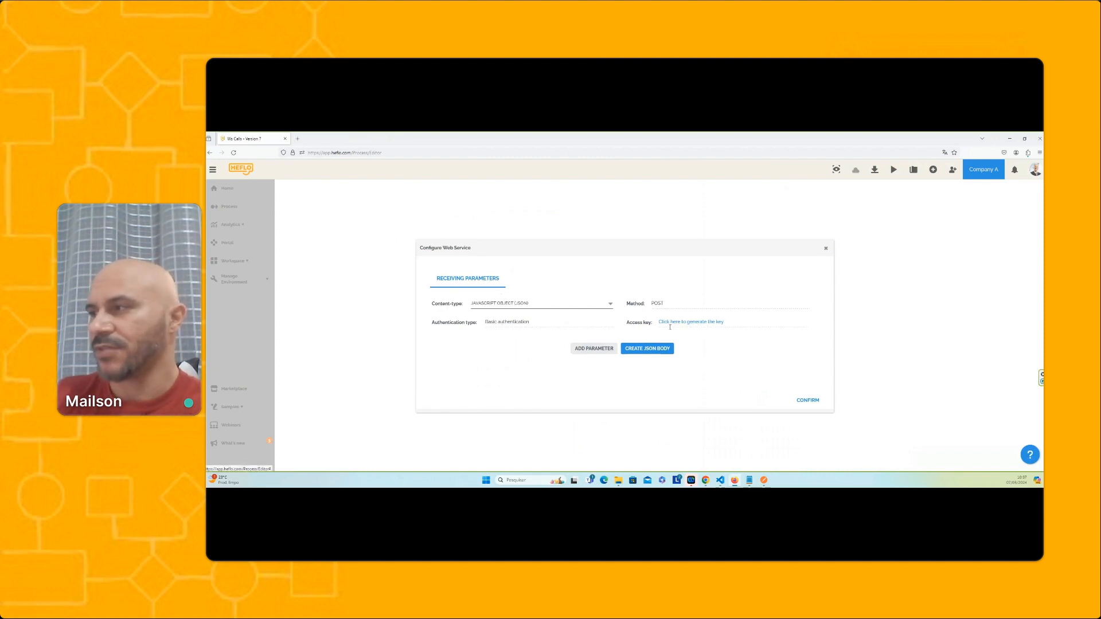
click(692, 322)
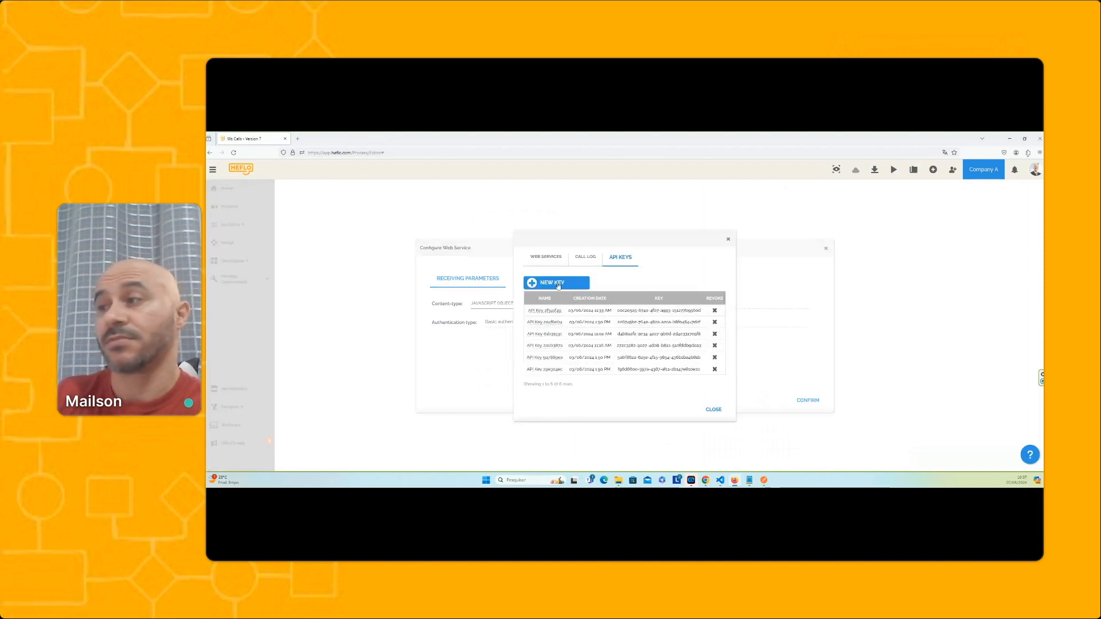
click(558, 283)
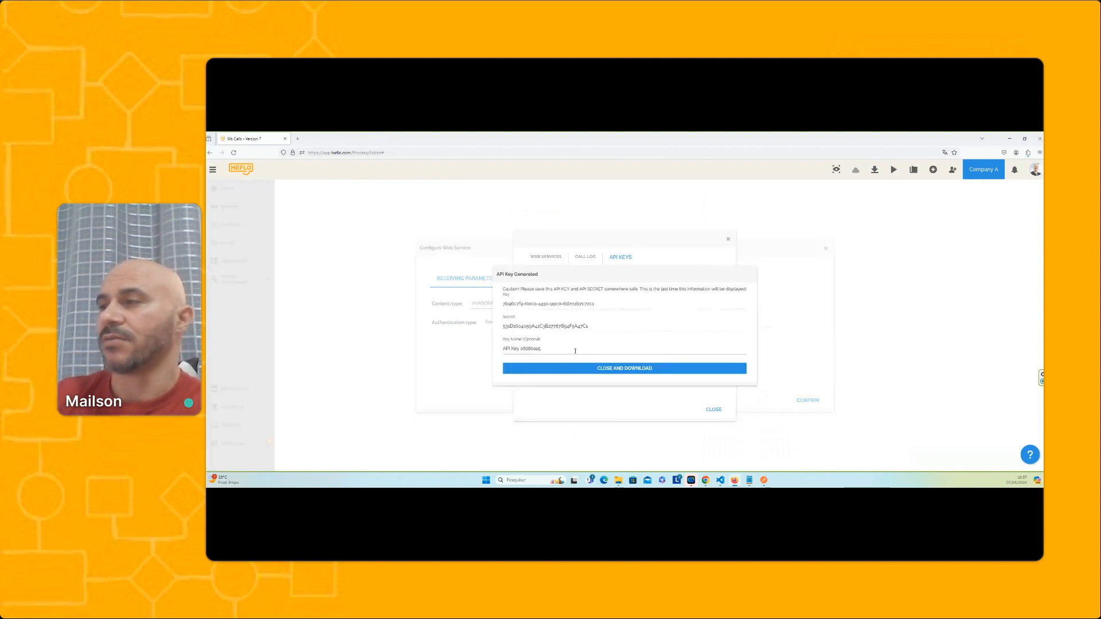
click(586, 369)
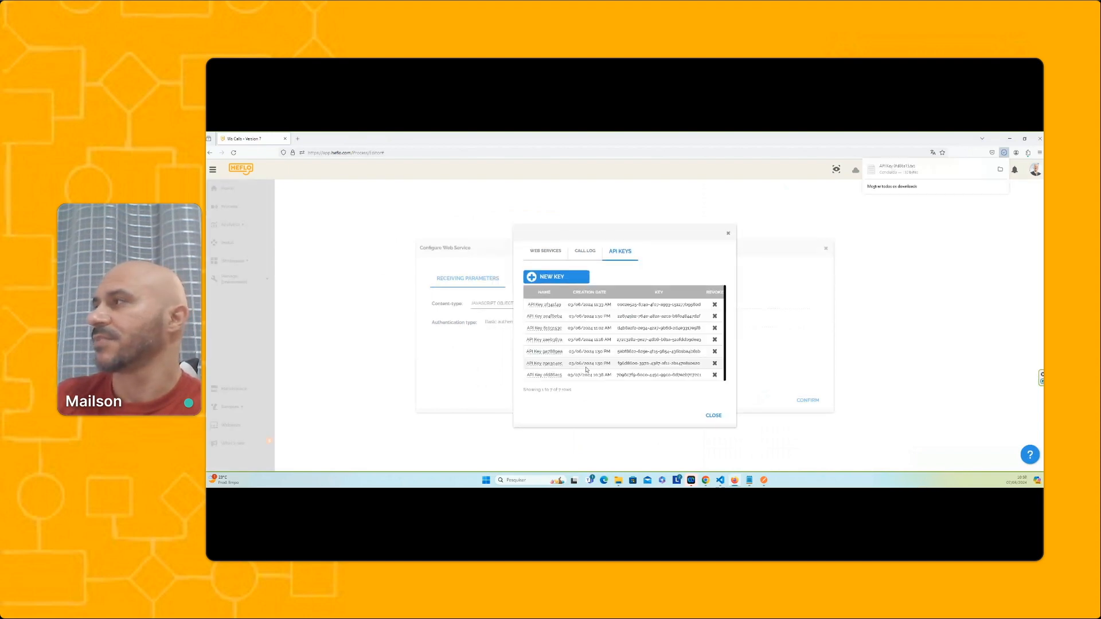
click(727, 234)
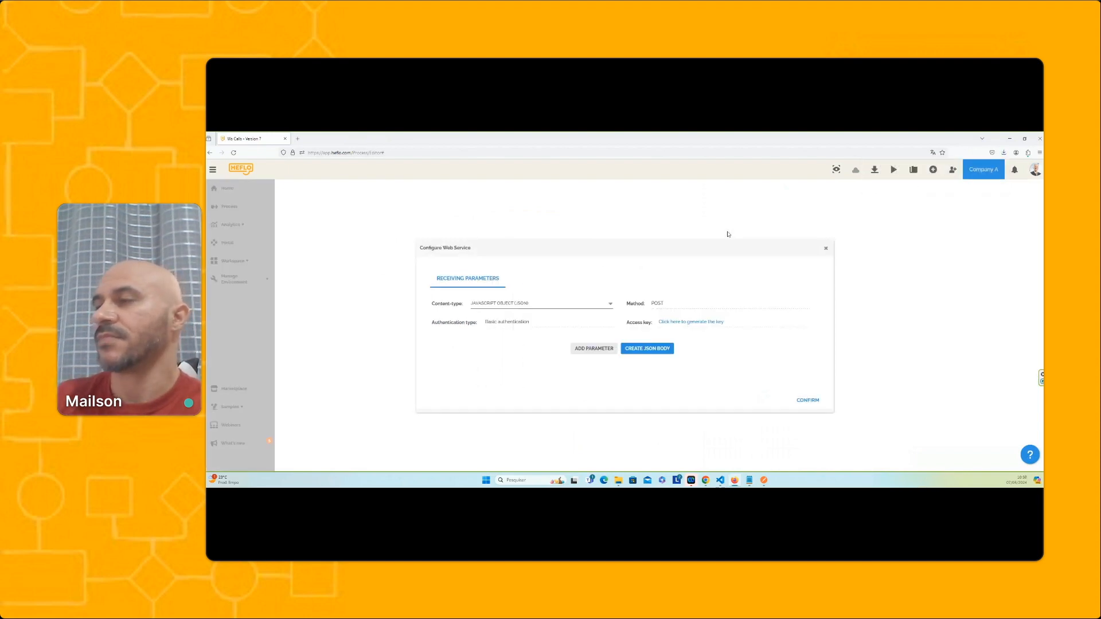
click(807, 401)
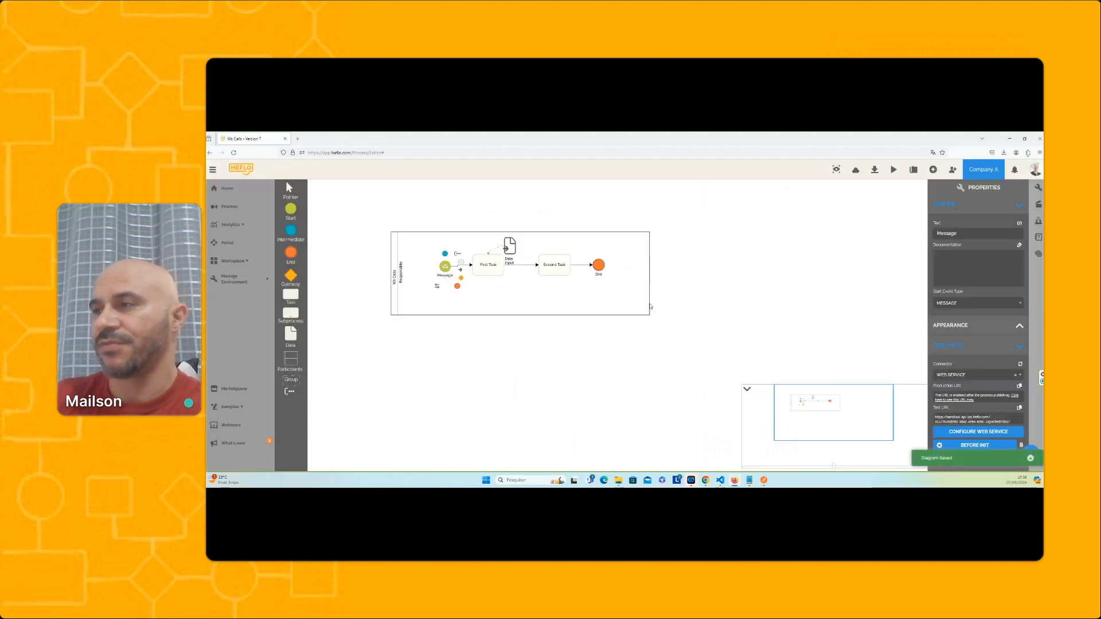
Examine the property types of Company Name, type of service and Market value in the Data Input form without changing them
double_click(511, 245)
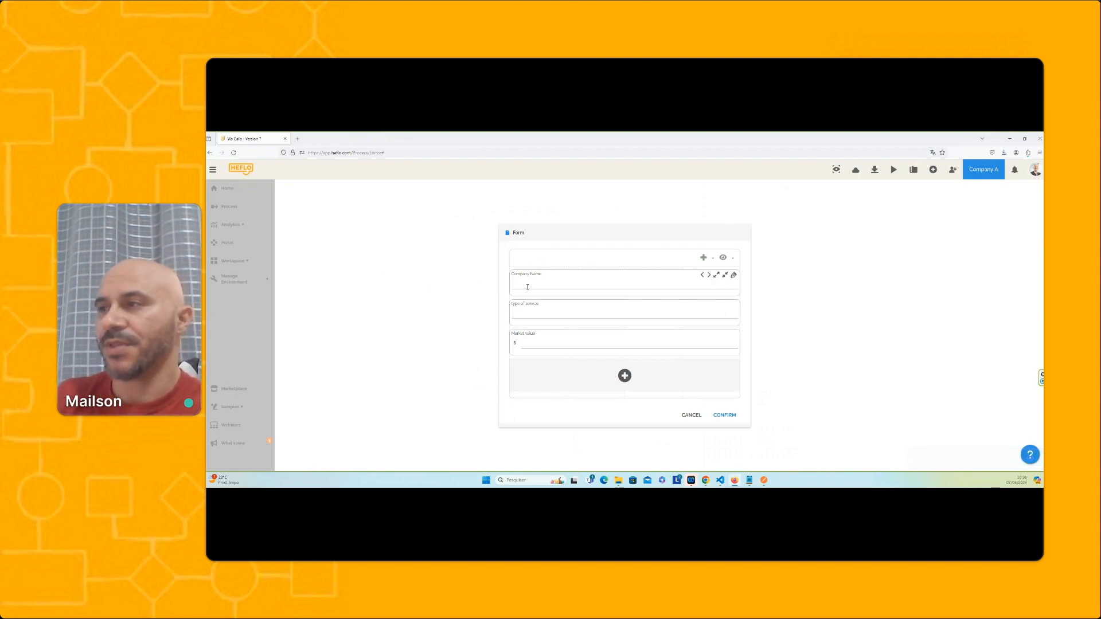
click(734, 275)
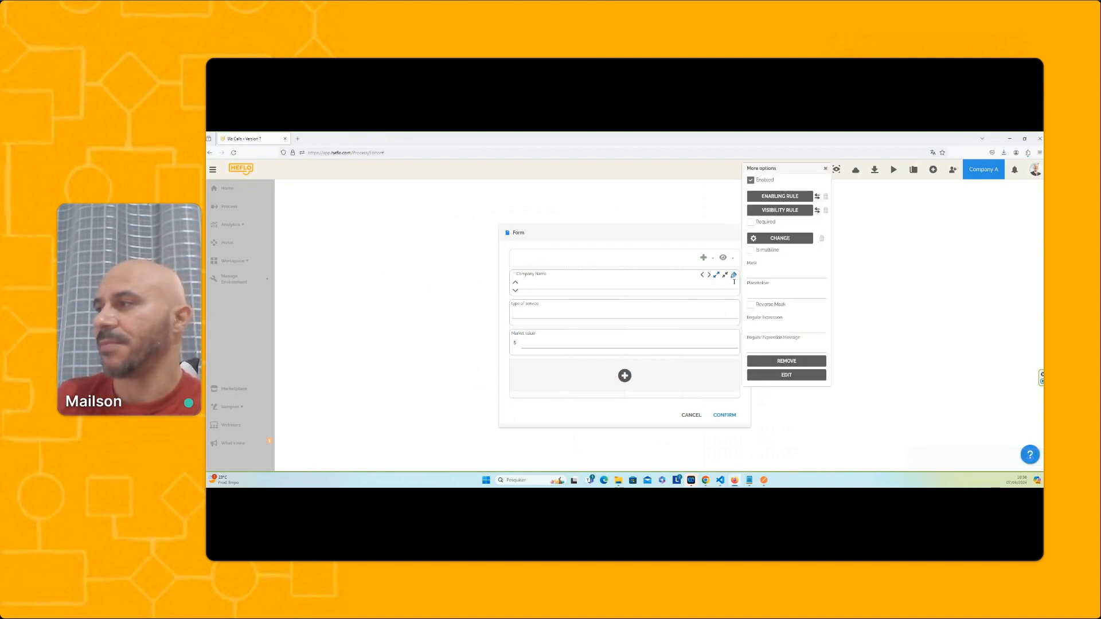
click(765, 376)
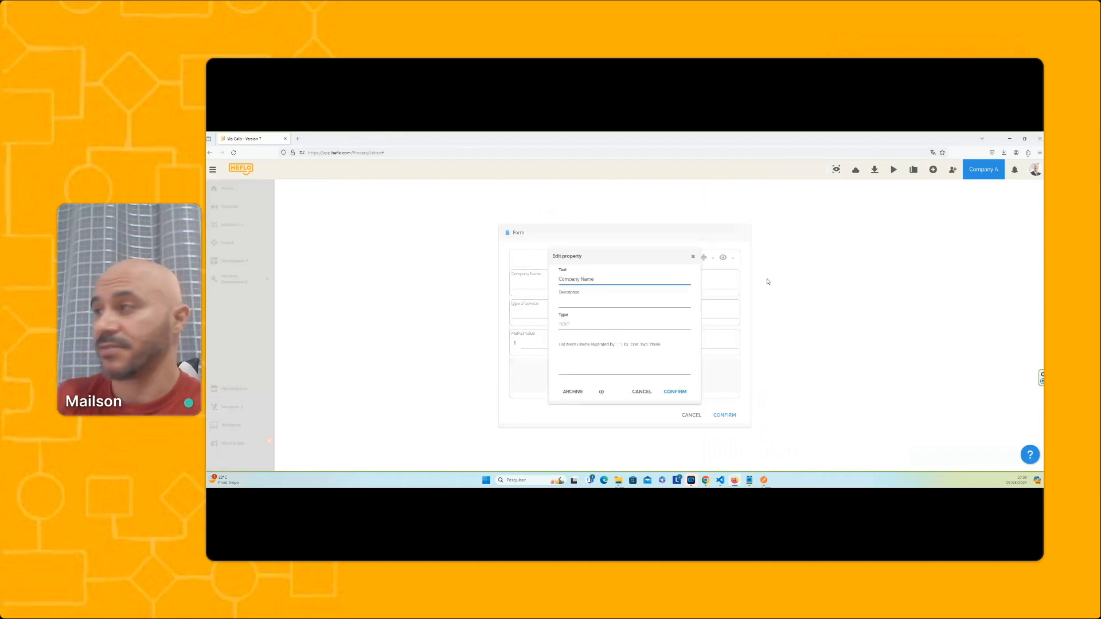
click(642, 392)
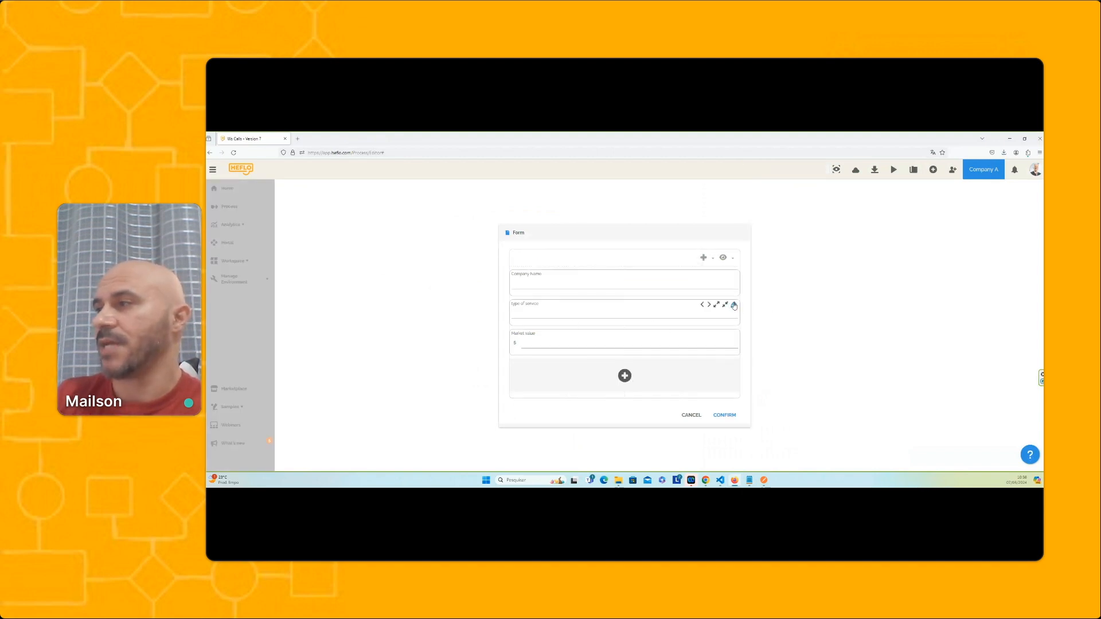
click(734, 306)
click(764, 405)
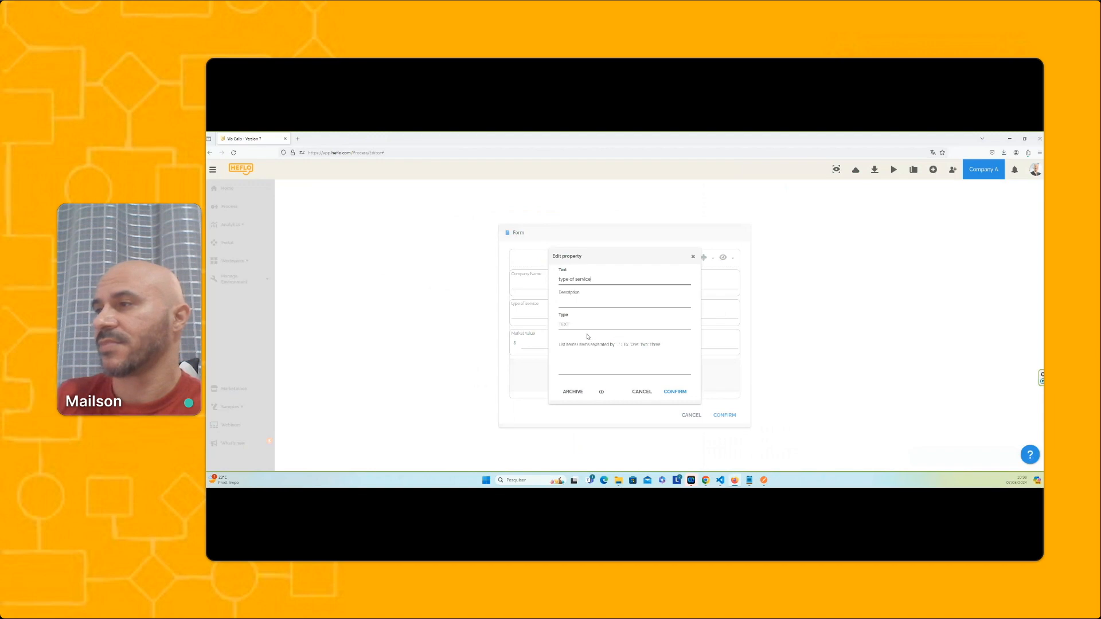
click(642, 392)
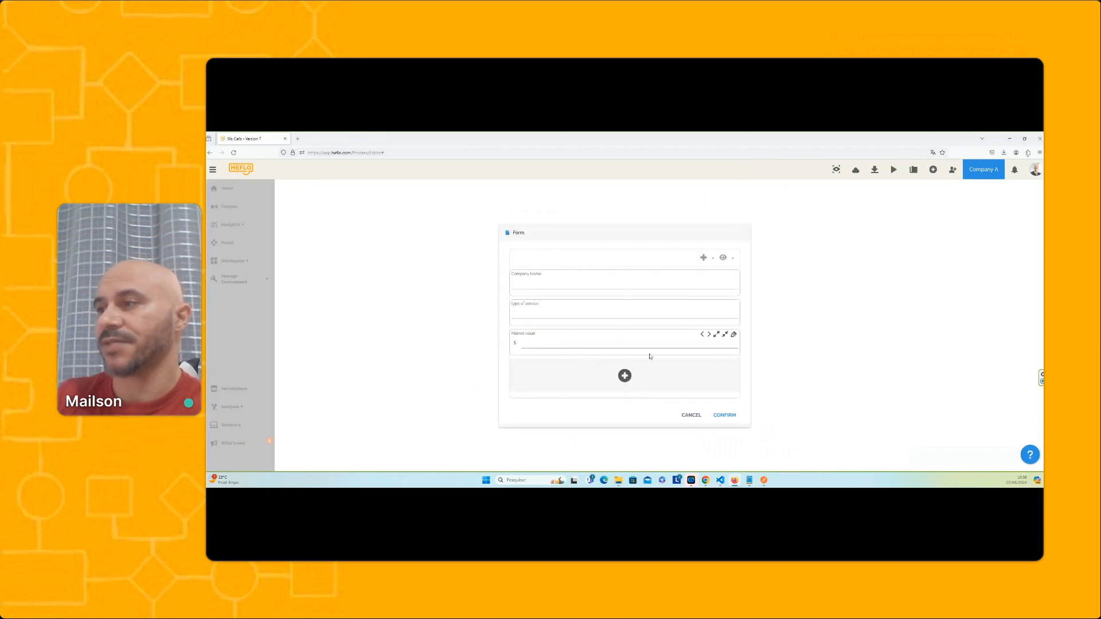
click(734, 335)
click(771, 382)
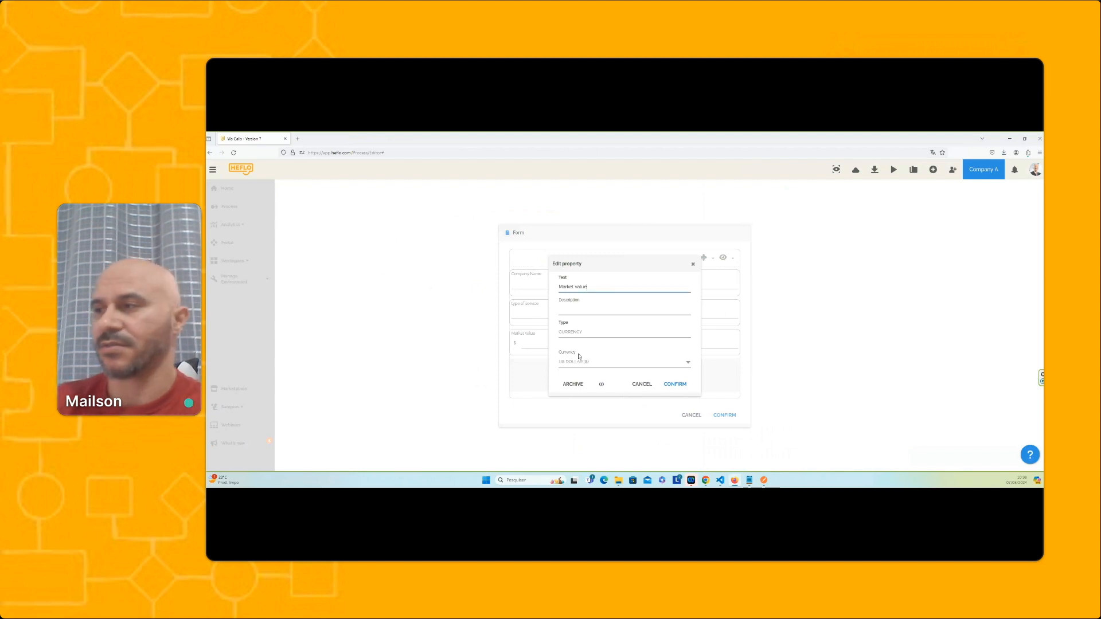
click(642, 384)
click(691, 416)
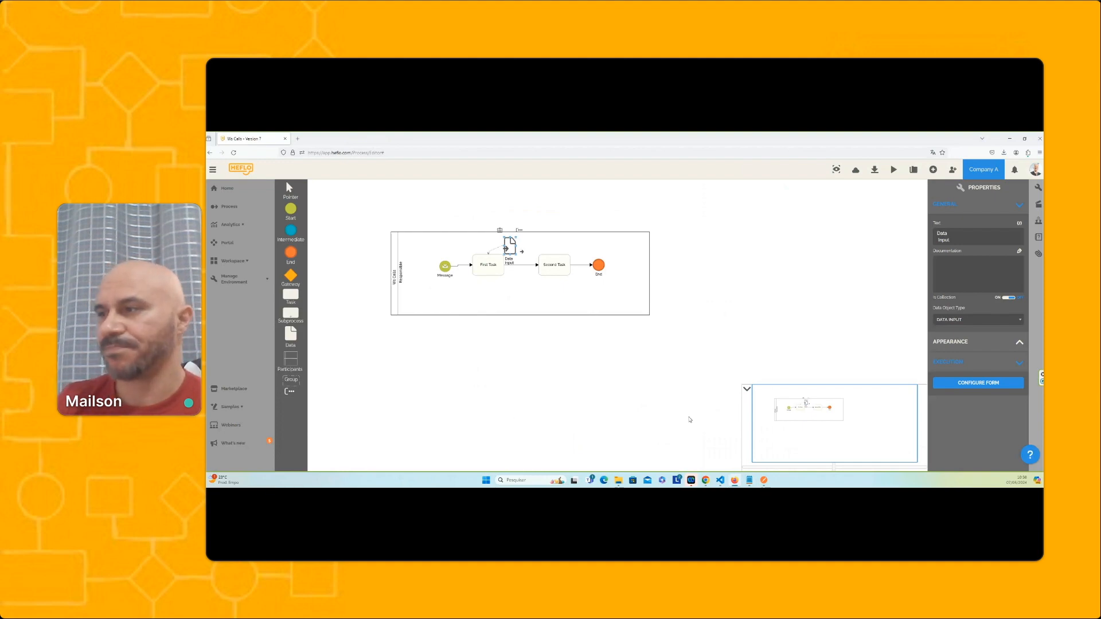
Add a receiving parameter "name" to the Message event's web service and map it to the Company Name field
click(445, 266)
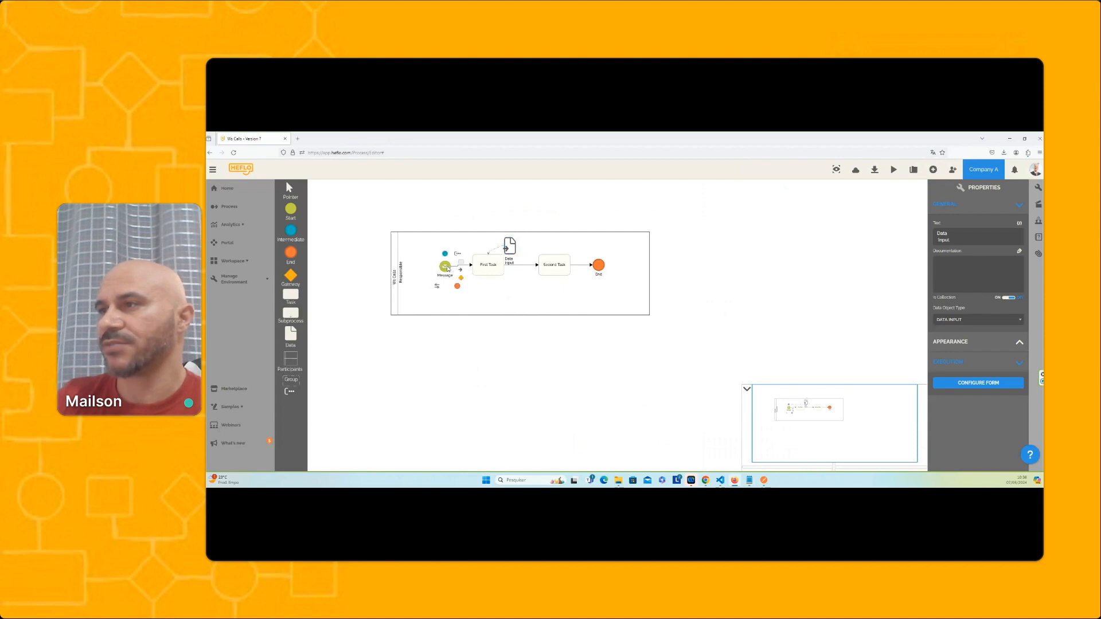
click(975, 439)
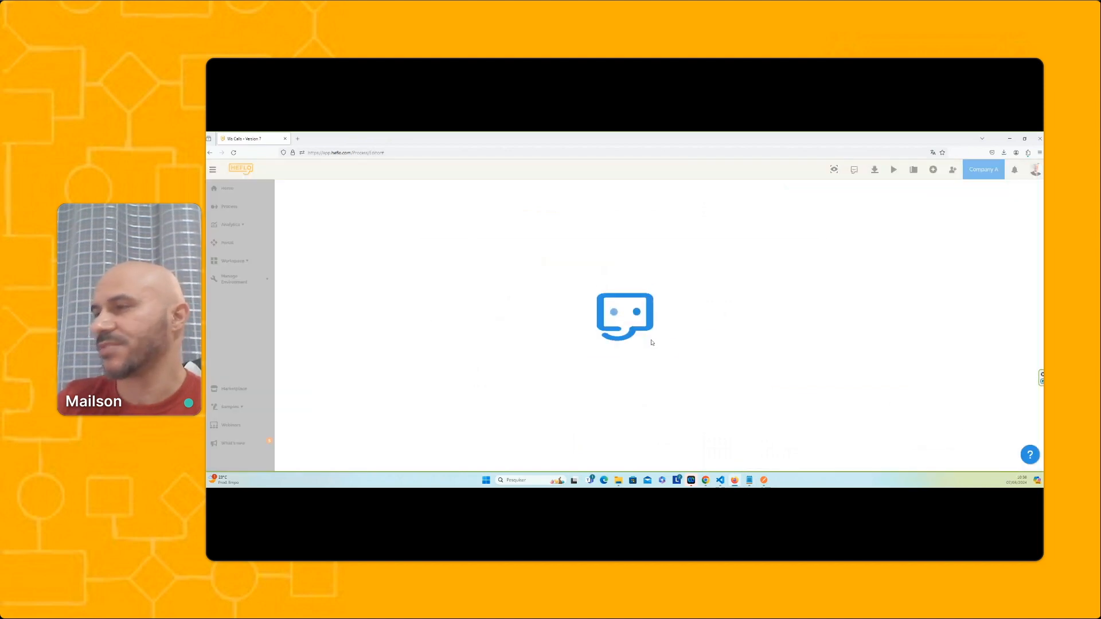
click(587, 349)
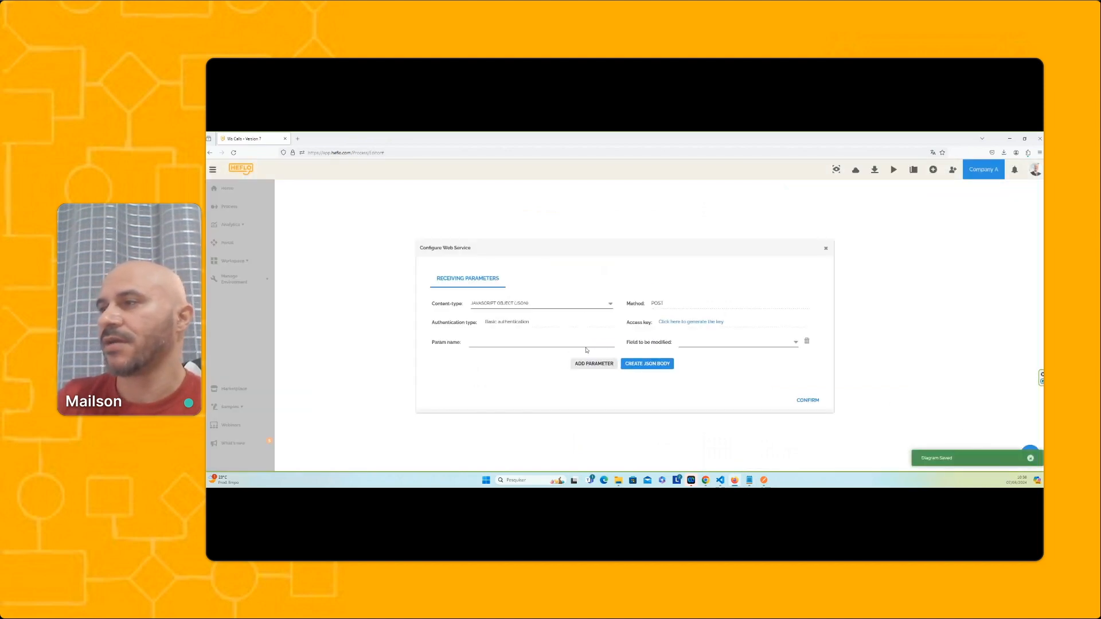
click(546, 343)
text(name)
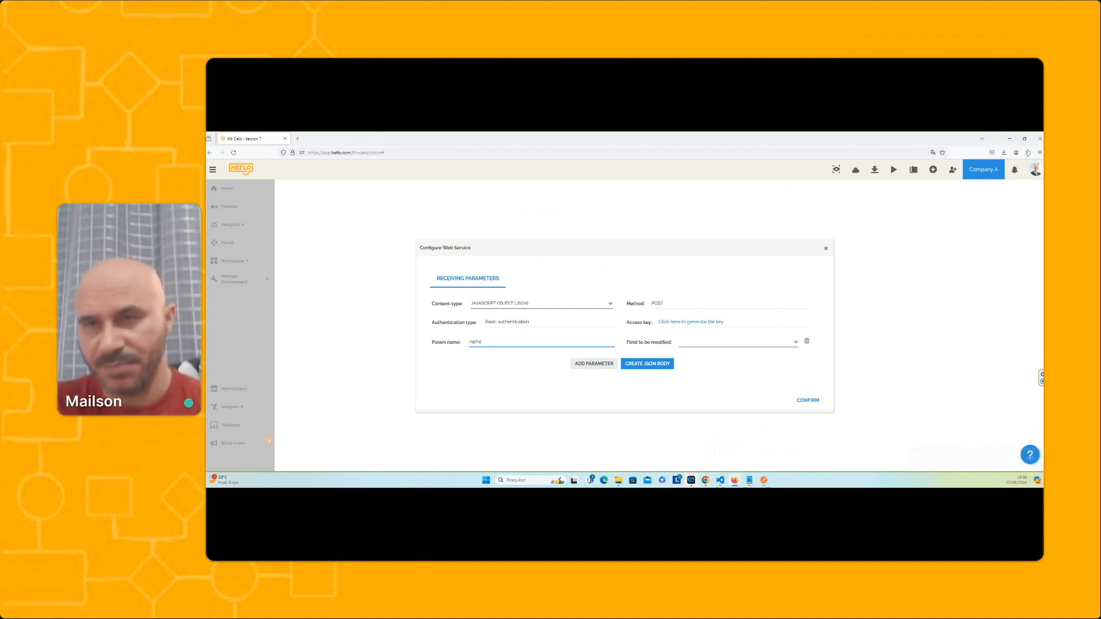
click(727, 344)
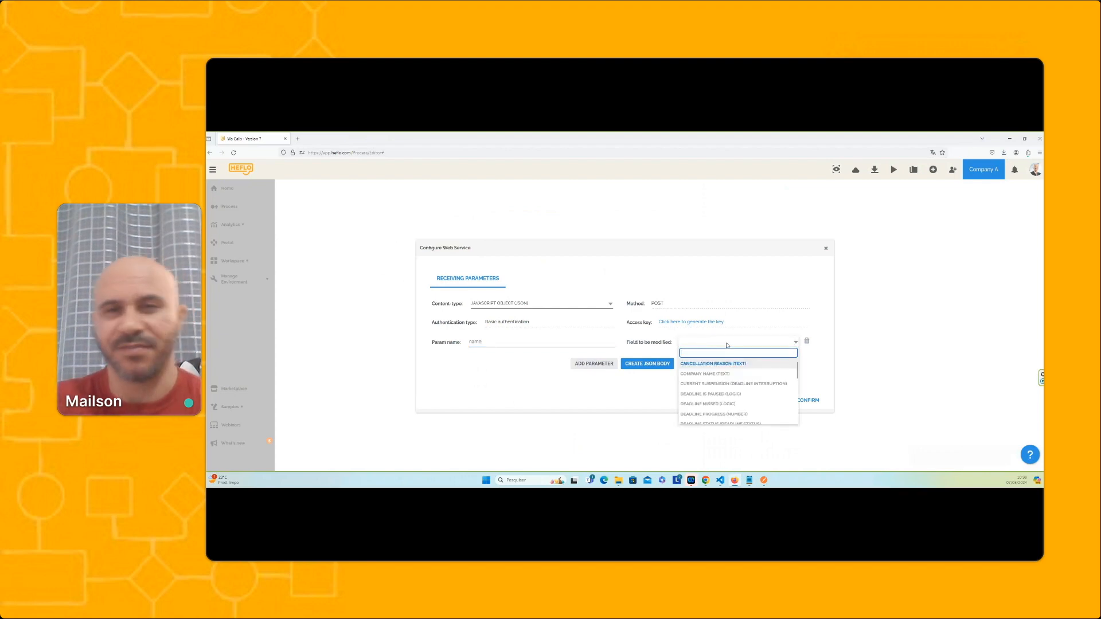
text(com)
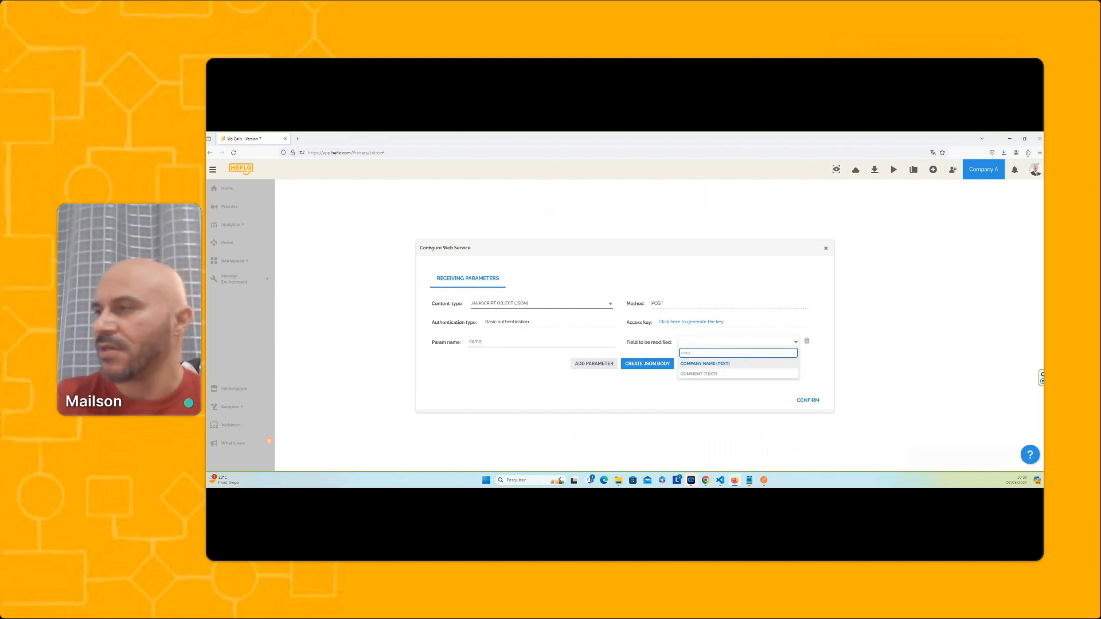
click(705, 364)
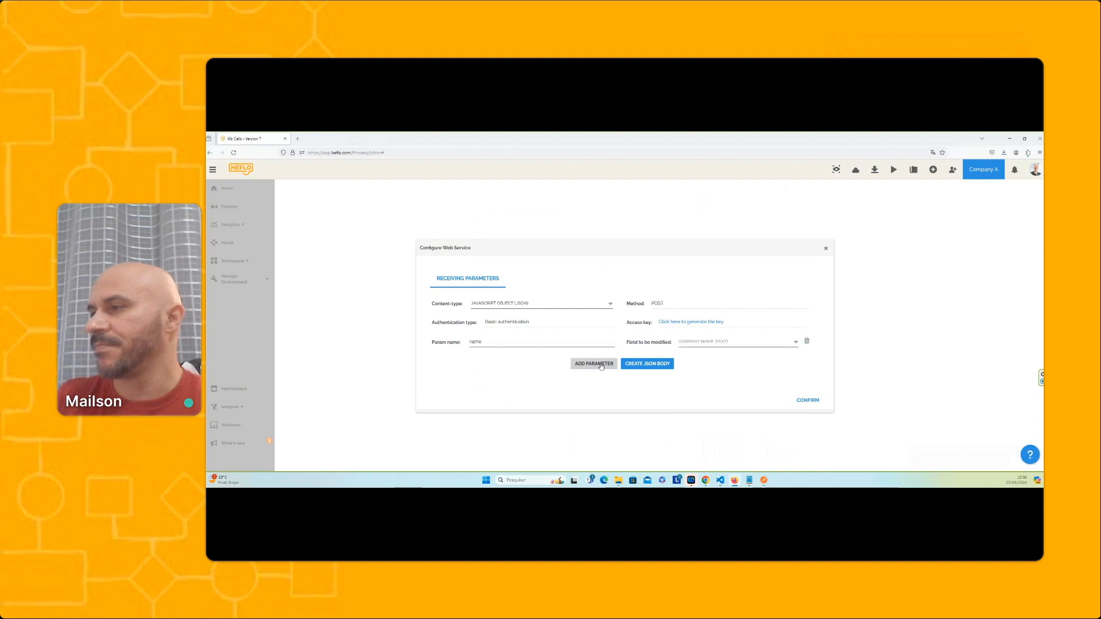
Add a second receiving parameter "service" and map it to the Type of Service field
click(601, 366)
text(sd)
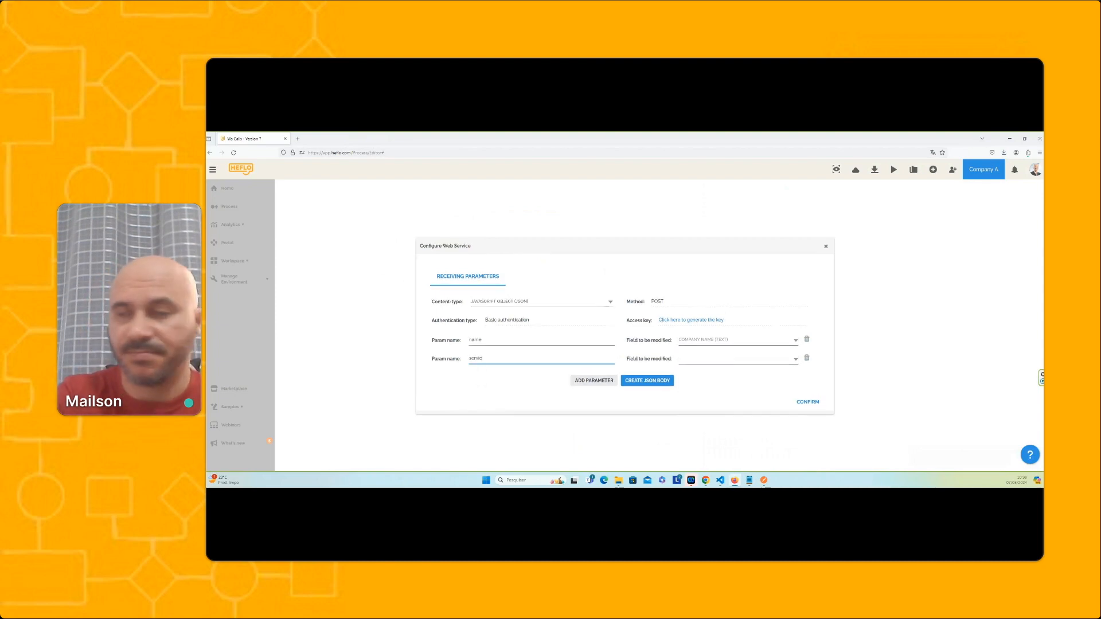
click(703, 365)
text(servi)
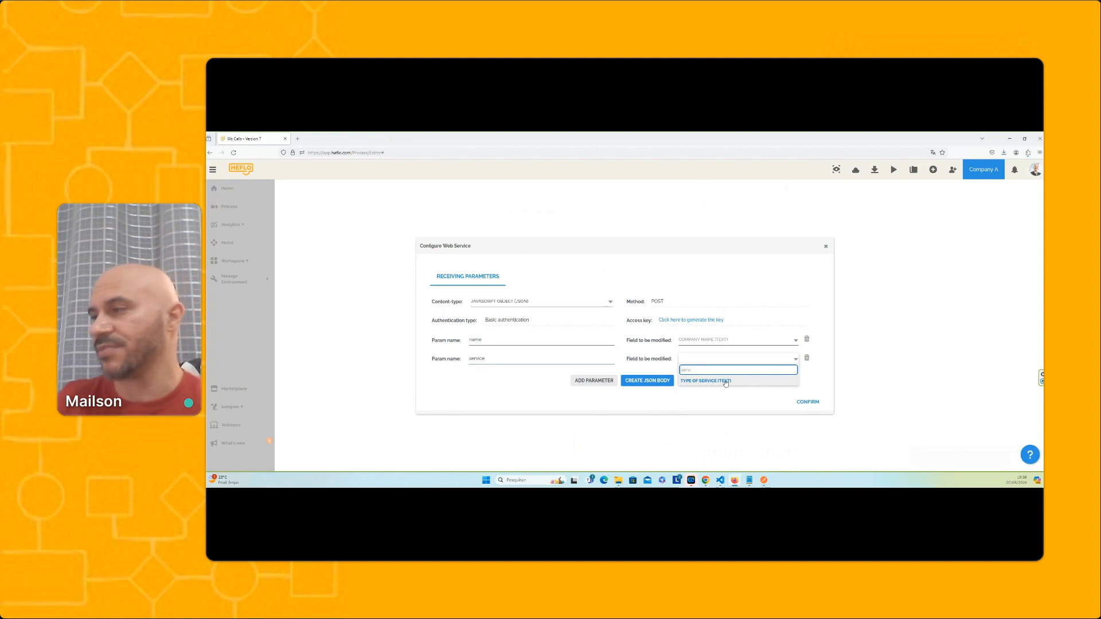
click(711, 381)
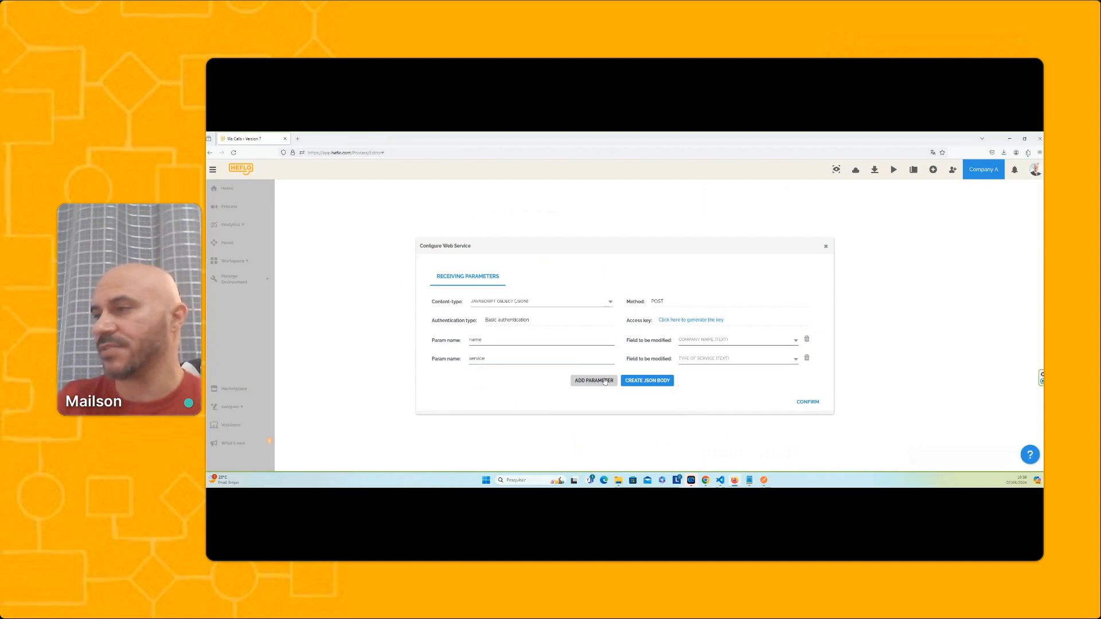
Add a third receiving parameter "value" to the Message event's web service and map it to the Market Value field
click(594, 381)
click(535, 367)
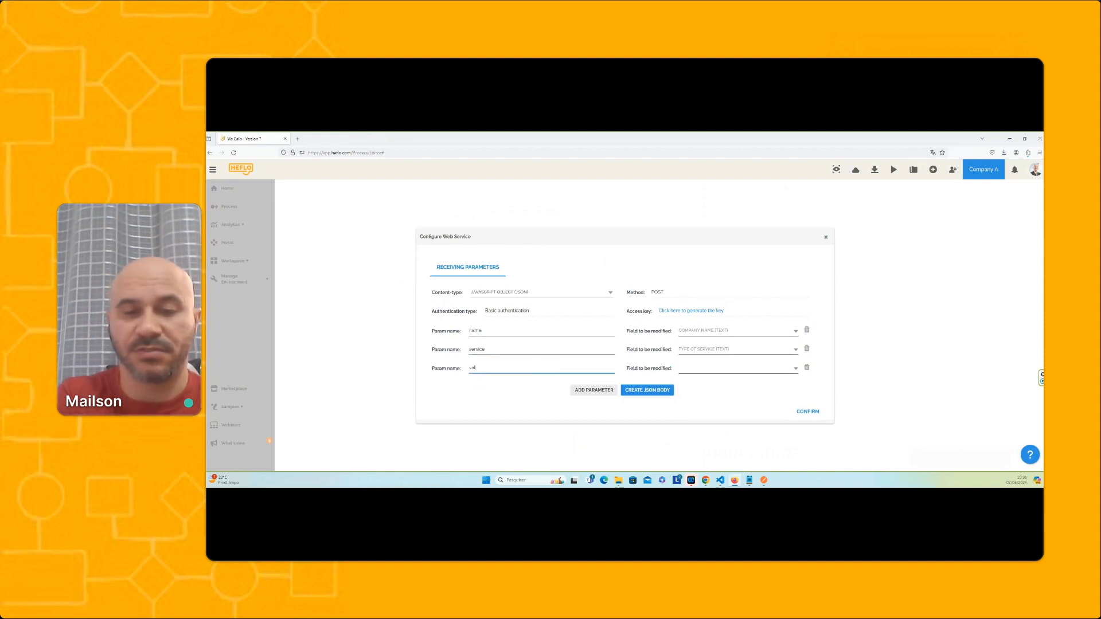
text(value)
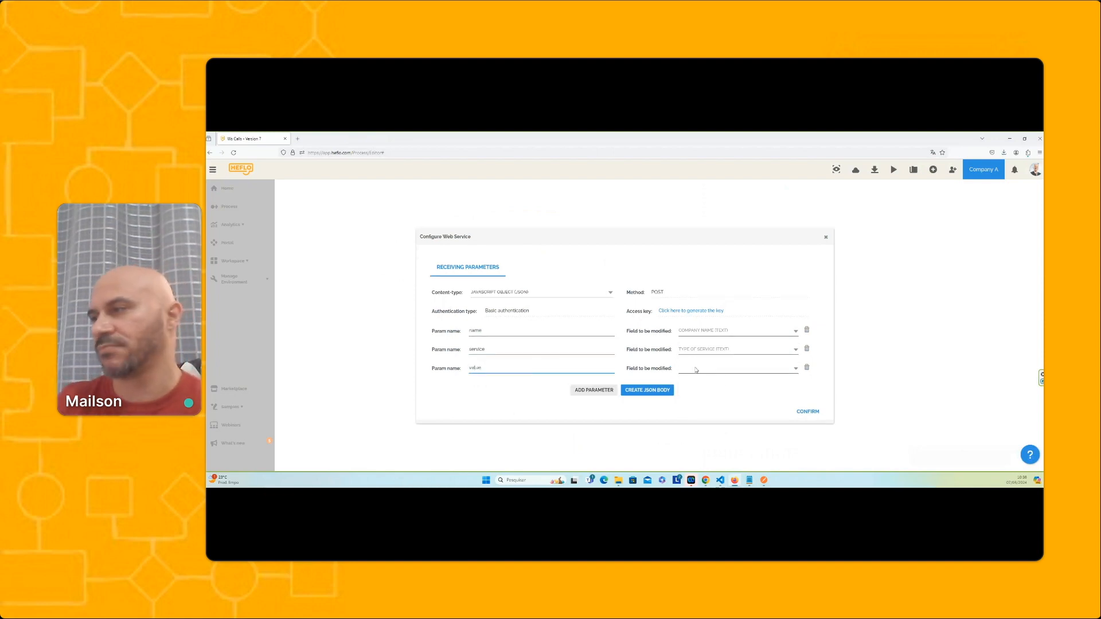
click(695, 368)
text(mar)
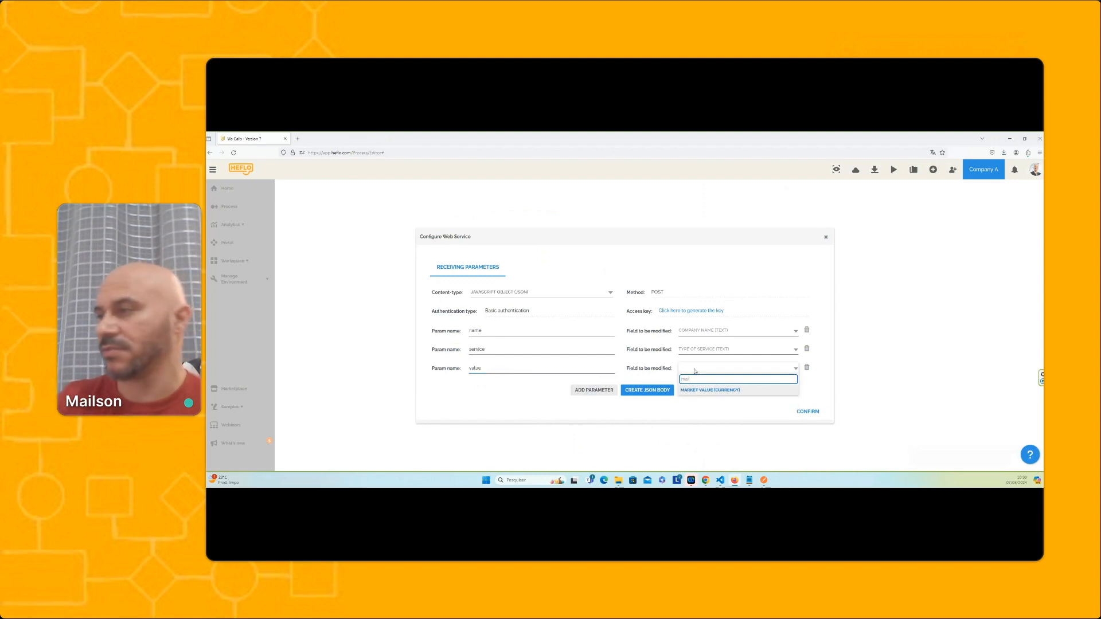
click(723, 391)
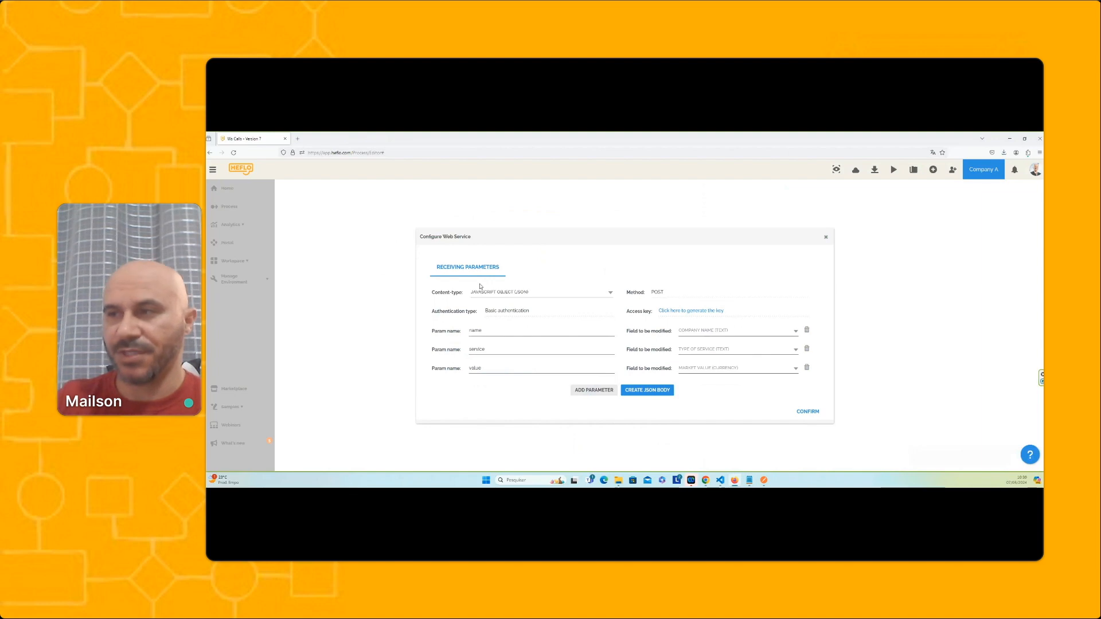
Copy the generated JSON body of the web service, switch to Postman, and set the untitled request's method to POST
click(648, 392)
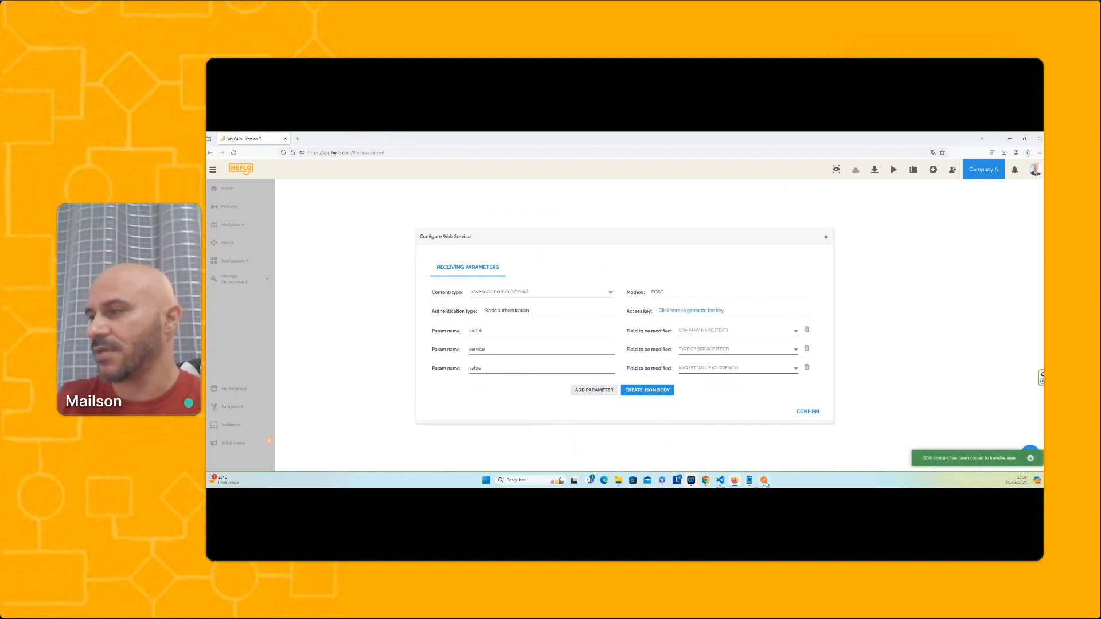
mouse_move(765, 482)
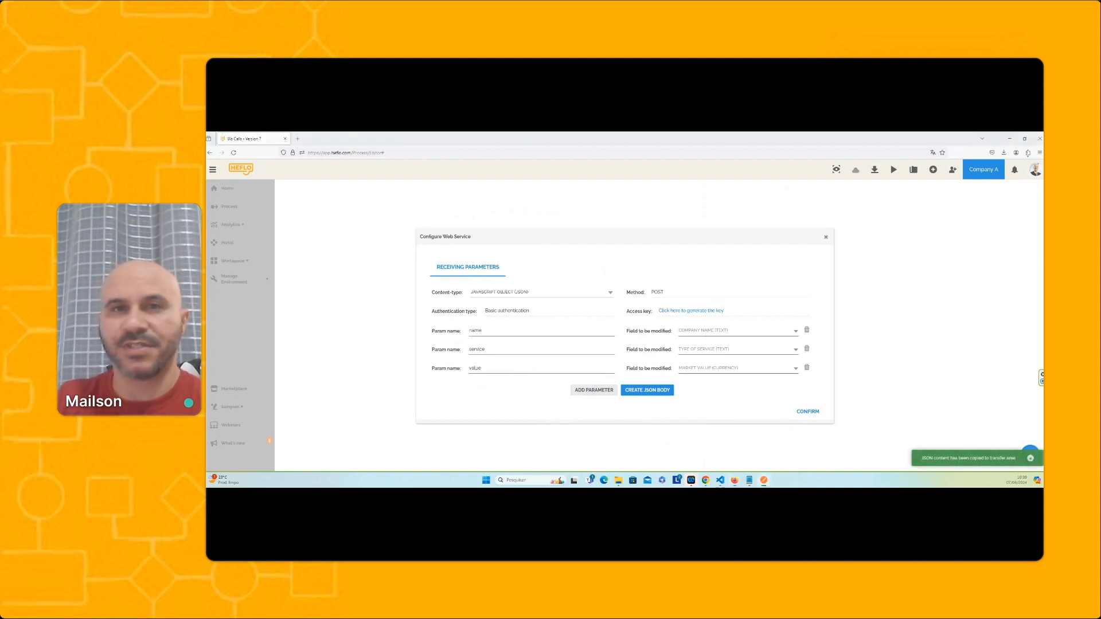
drag(208, 175, 639, 189)
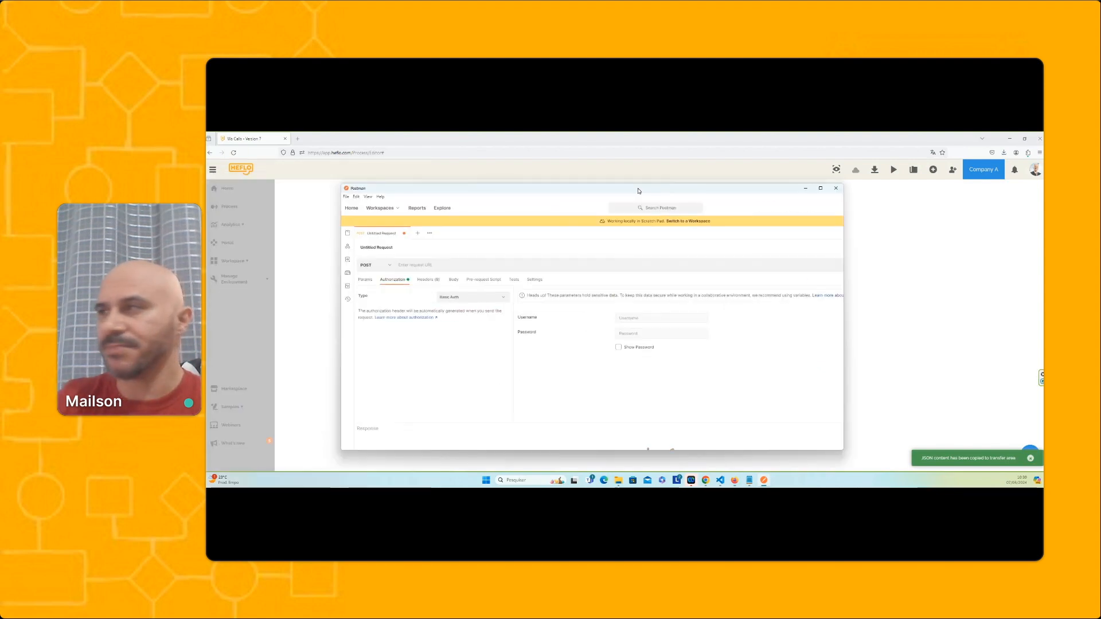
click(820, 189)
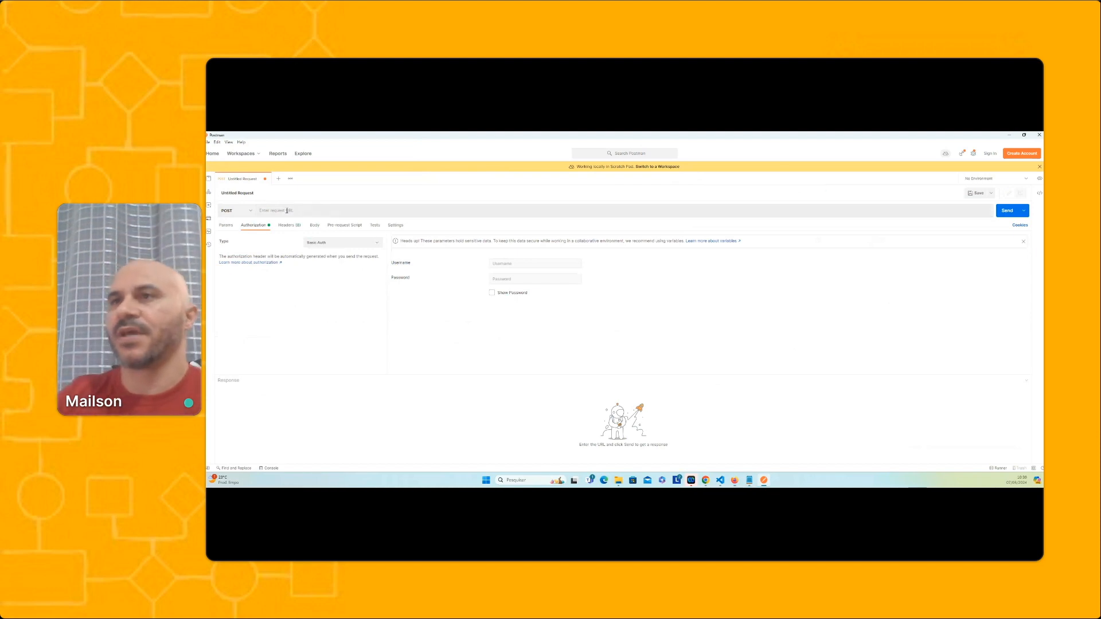
click(252, 212)
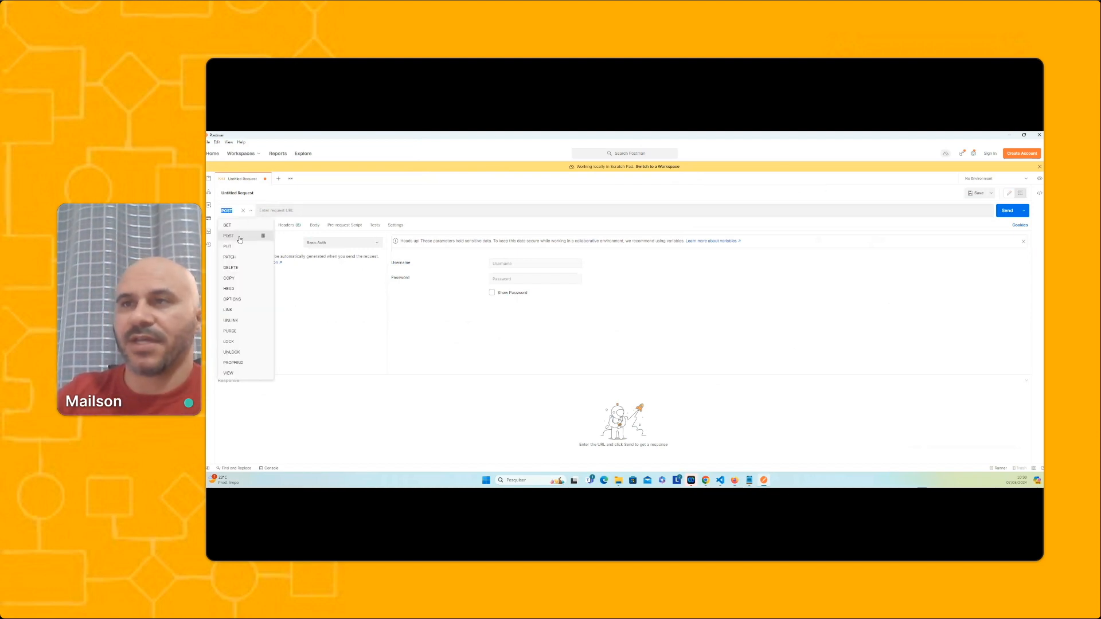
click(240, 239)
click(280, 212)
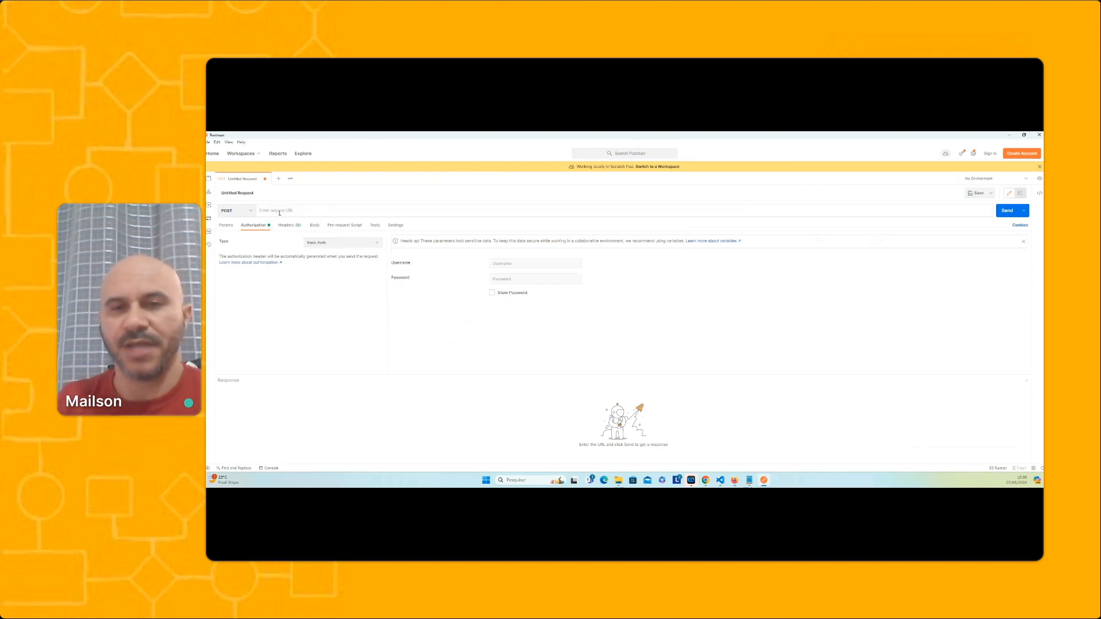
Set the request body to raw JSON, paste the copied JSON body into it, and beautify it
click(314, 225)
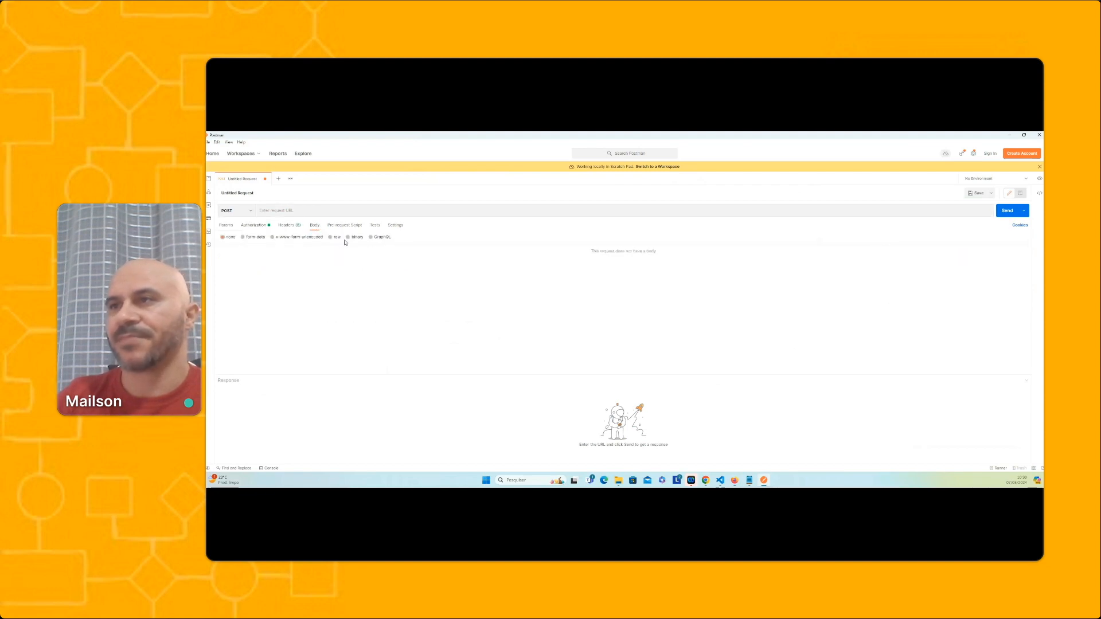
click(331, 237)
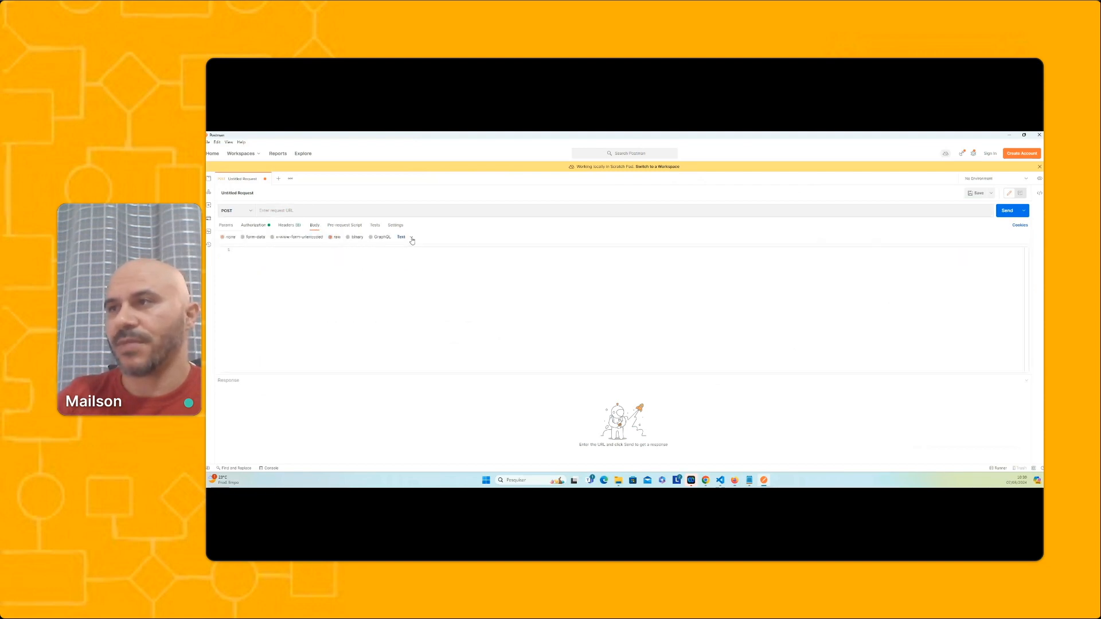
click(410, 237)
click(410, 271)
click(343, 272)
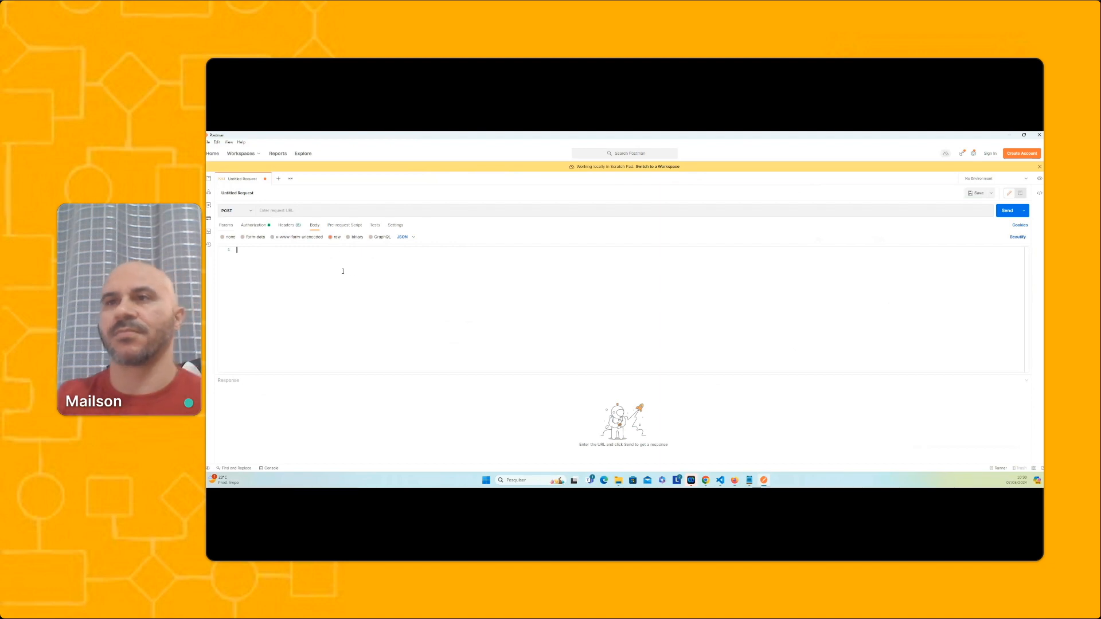
key(ctrl+v)
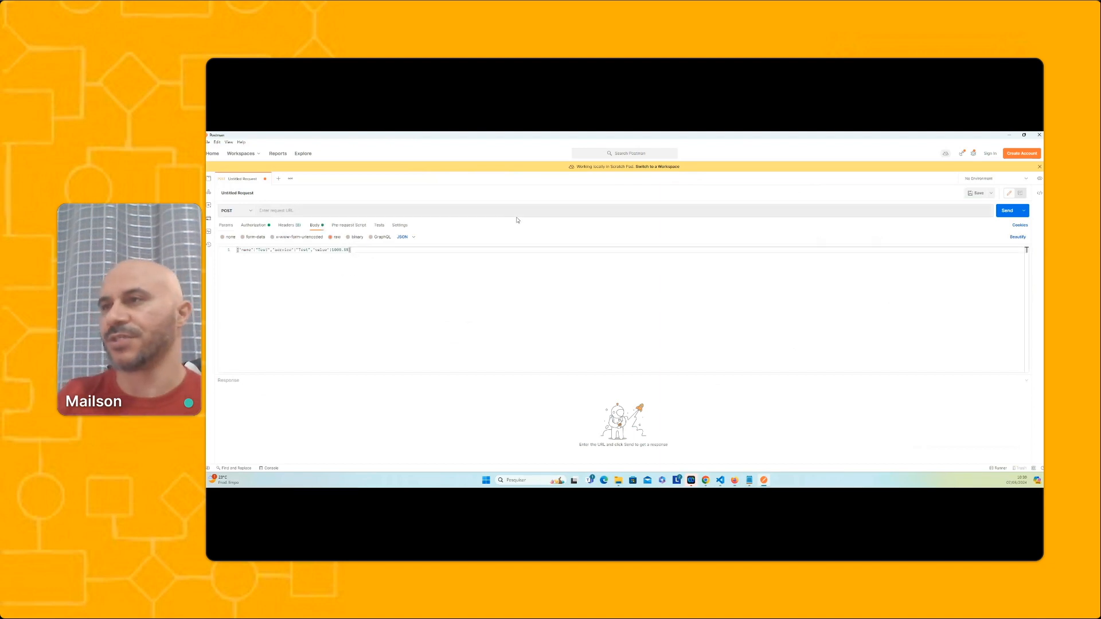
click(1018, 238)
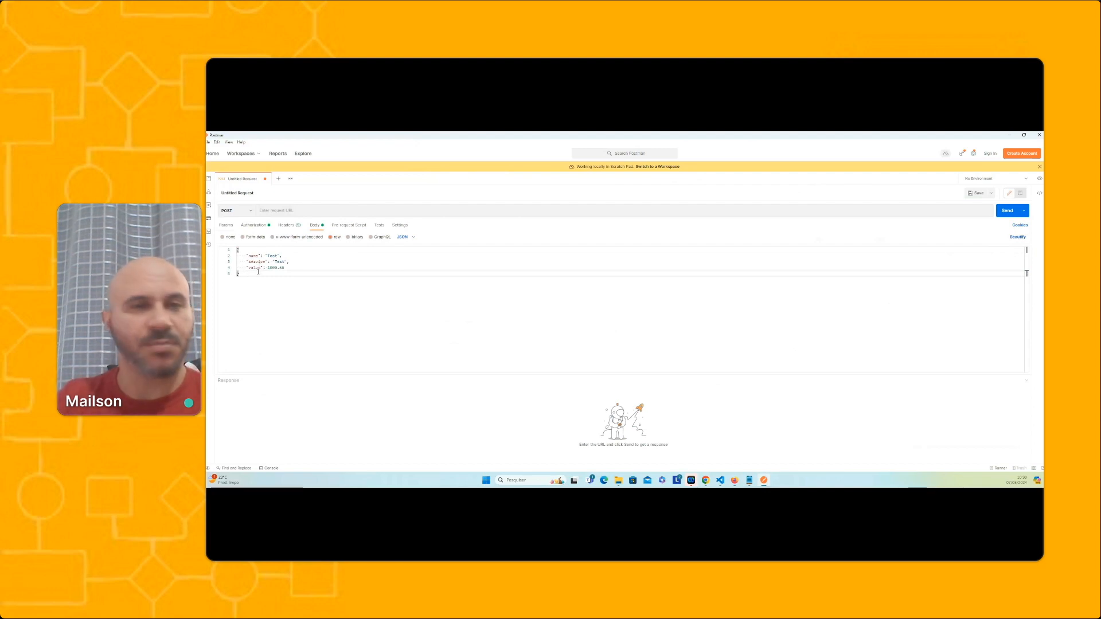
Replace the "name" parameter's sample value in the JSON body with a person's first name
double_click(272, 256)
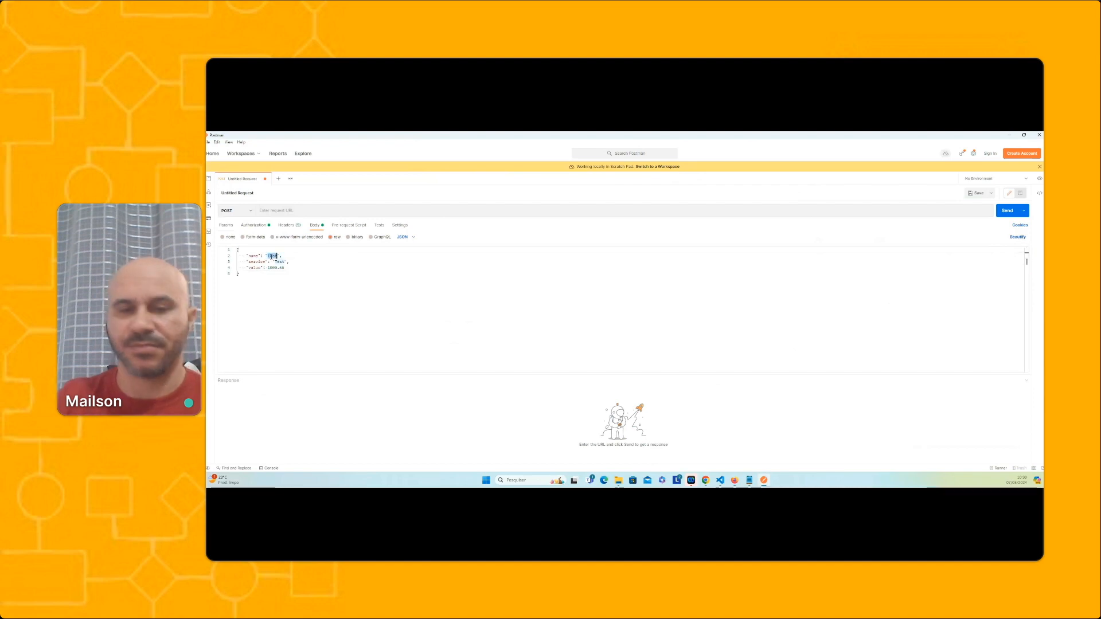
text(Mailson)
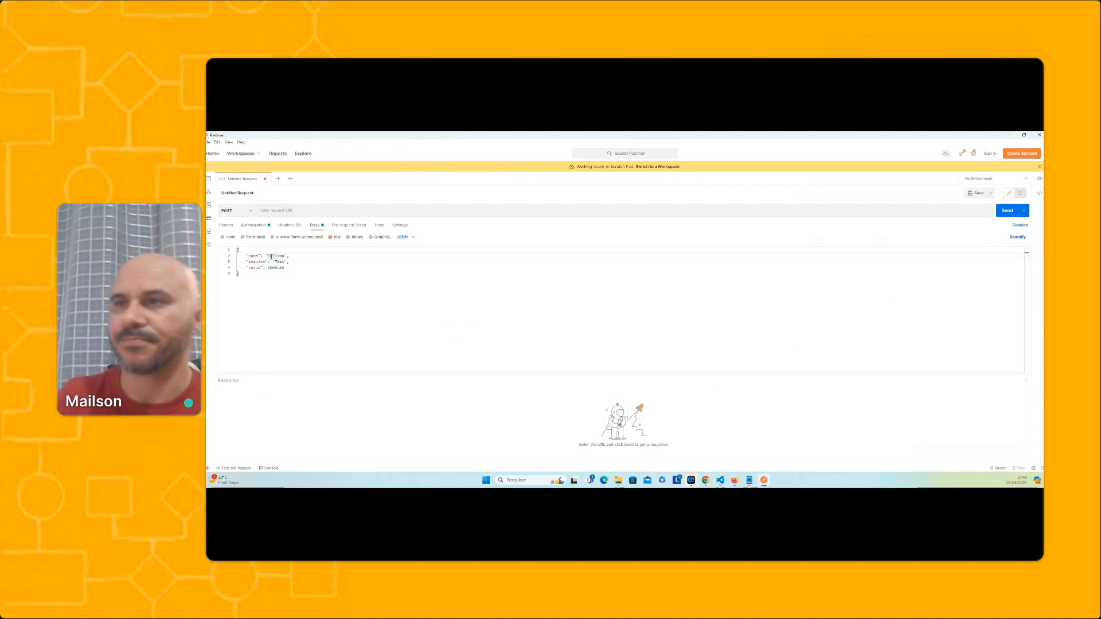
double_click(277, 261)
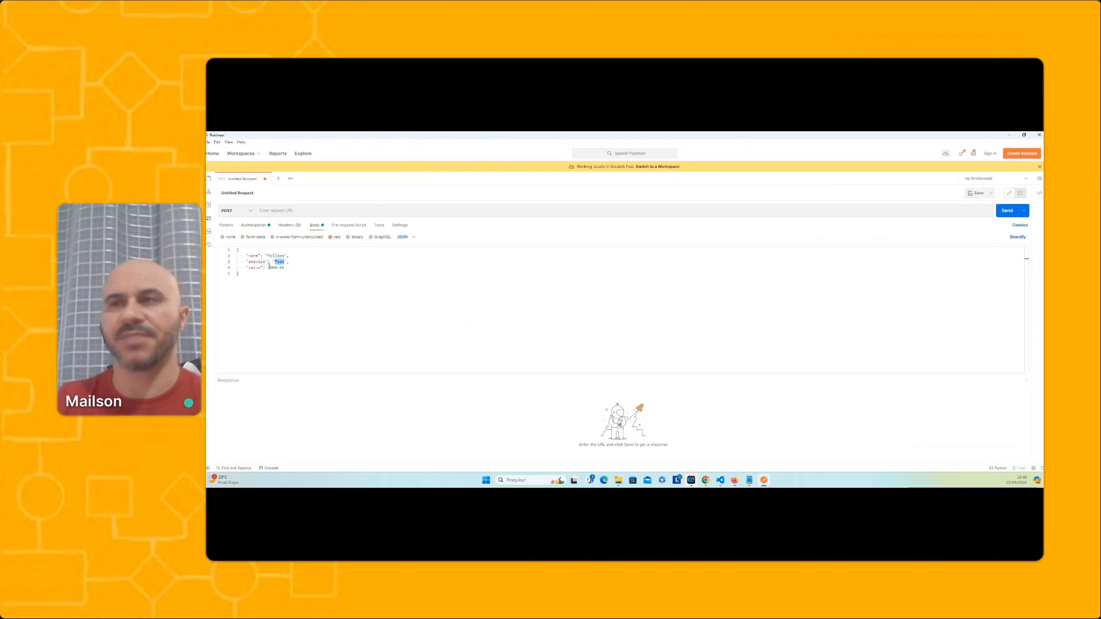
Confirm the web service configuration in HEFLO and paste the Message event's test URL into Postman as the request URL
click(1010, 136)
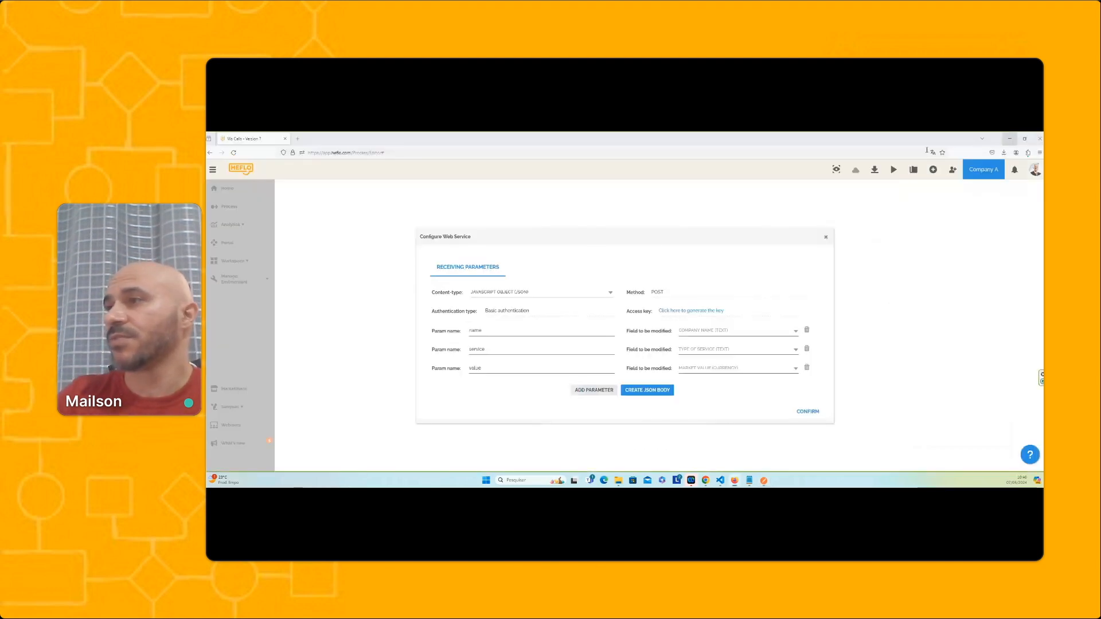
click(808, 411)
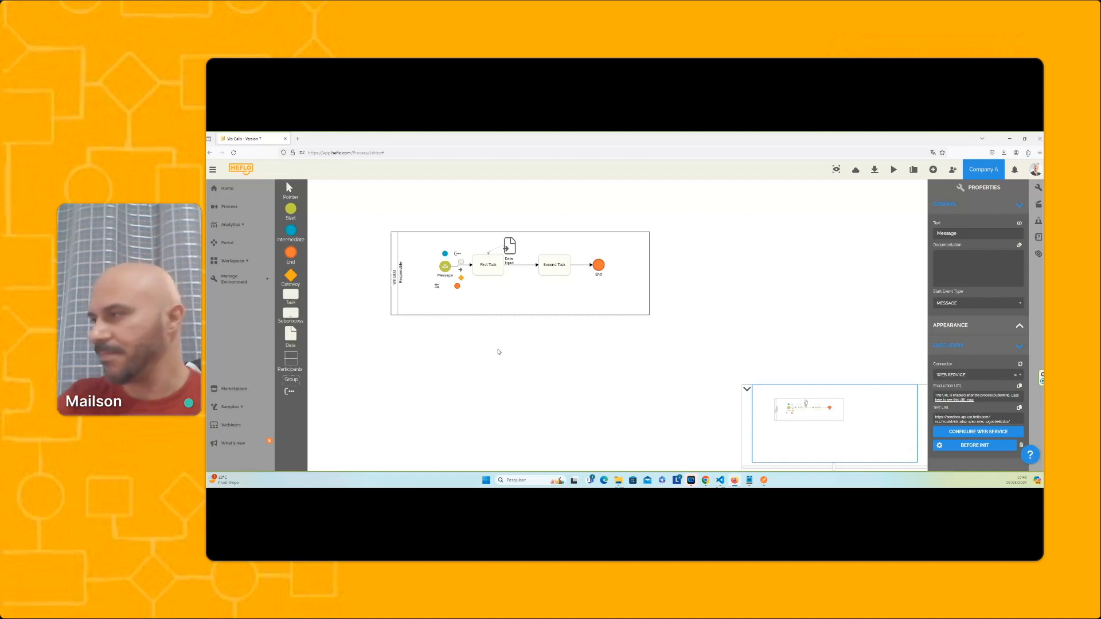
click(1019, 407)
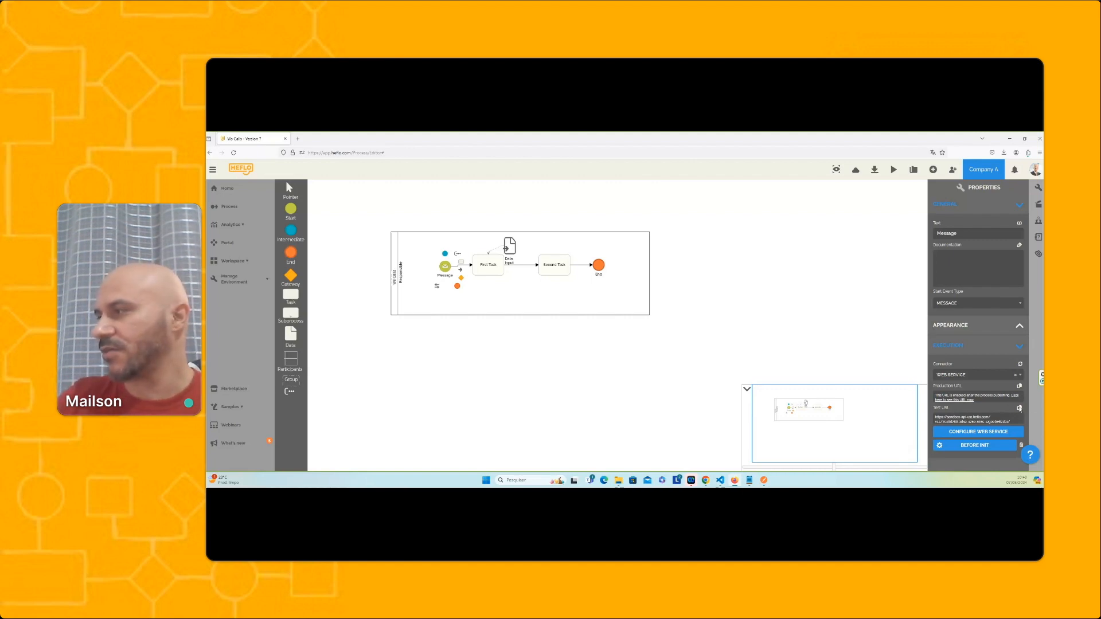
click(765, 481)
click(302, 211)
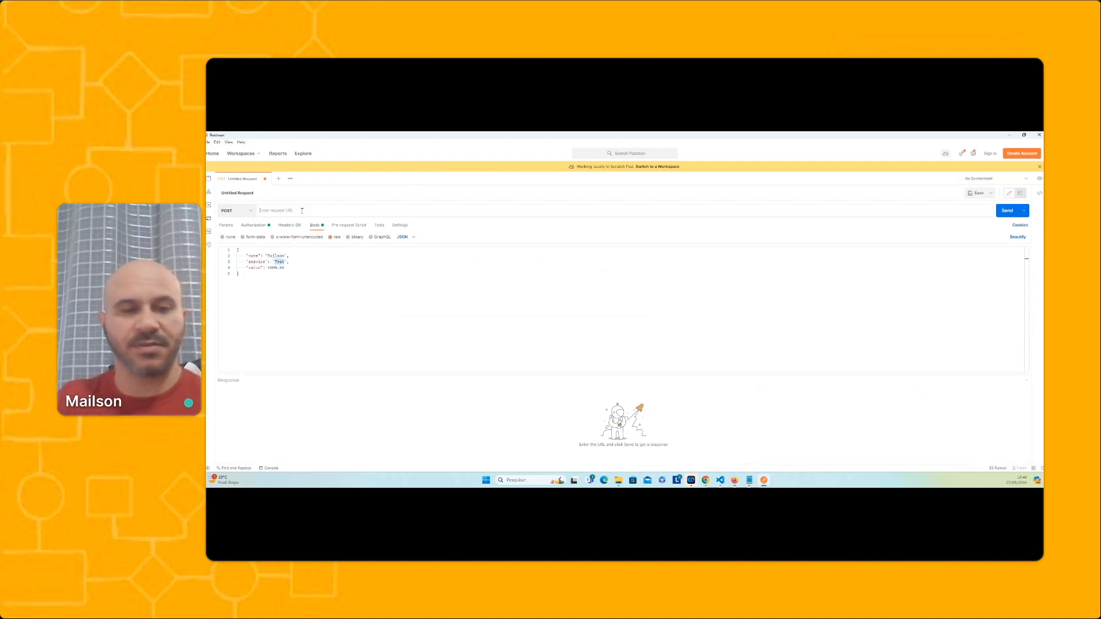
key(ctrl+v)
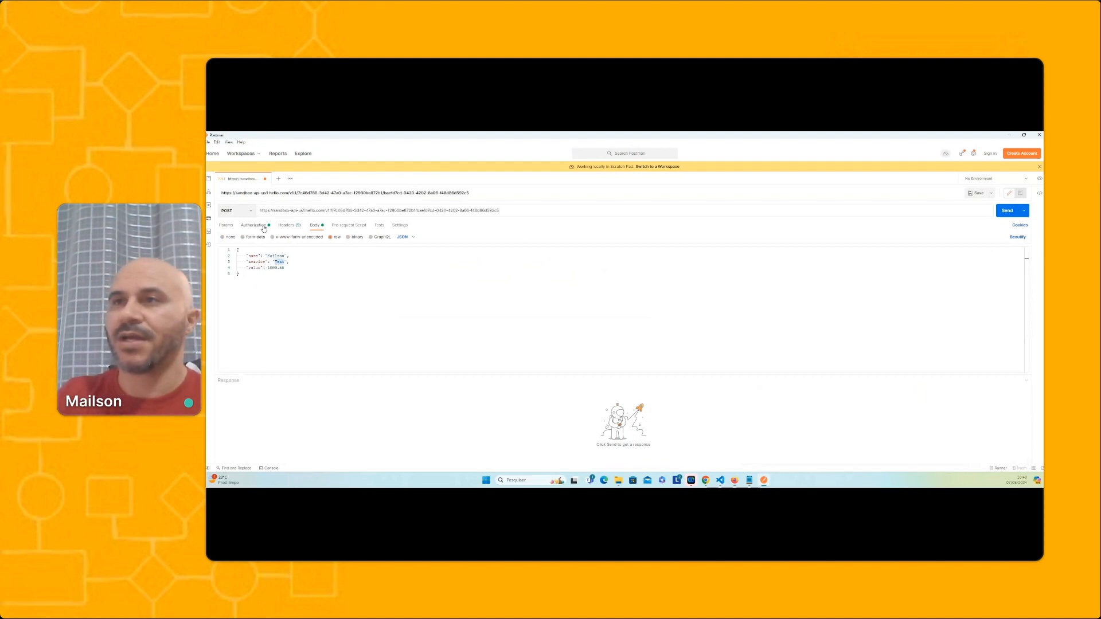
Set the request's authorization type to Basic Auth
click(264, 227)
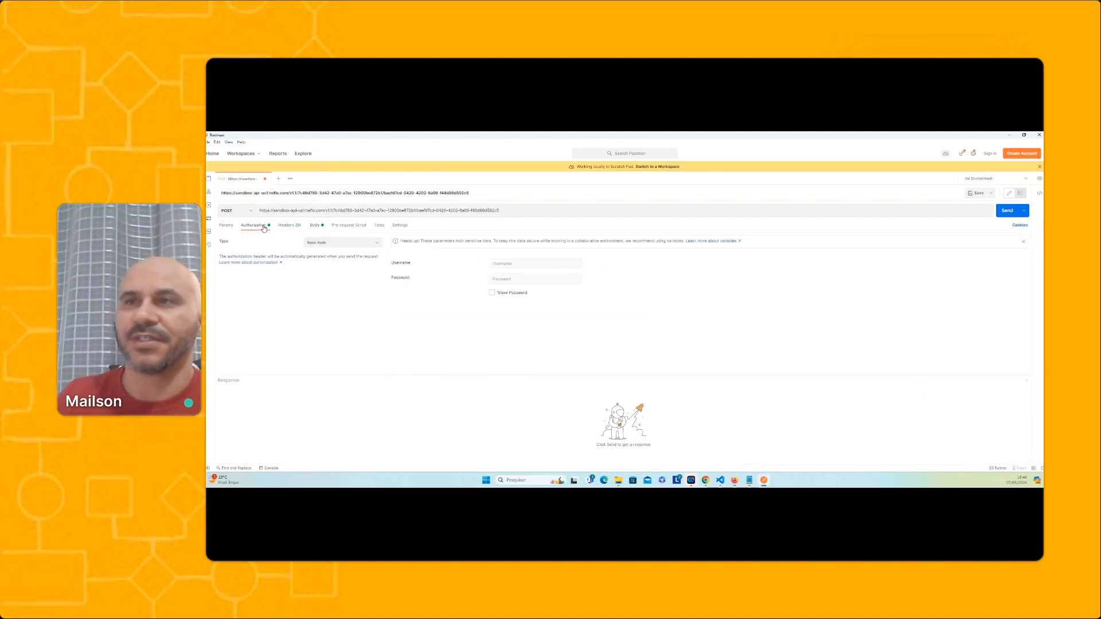
click(342, 244)
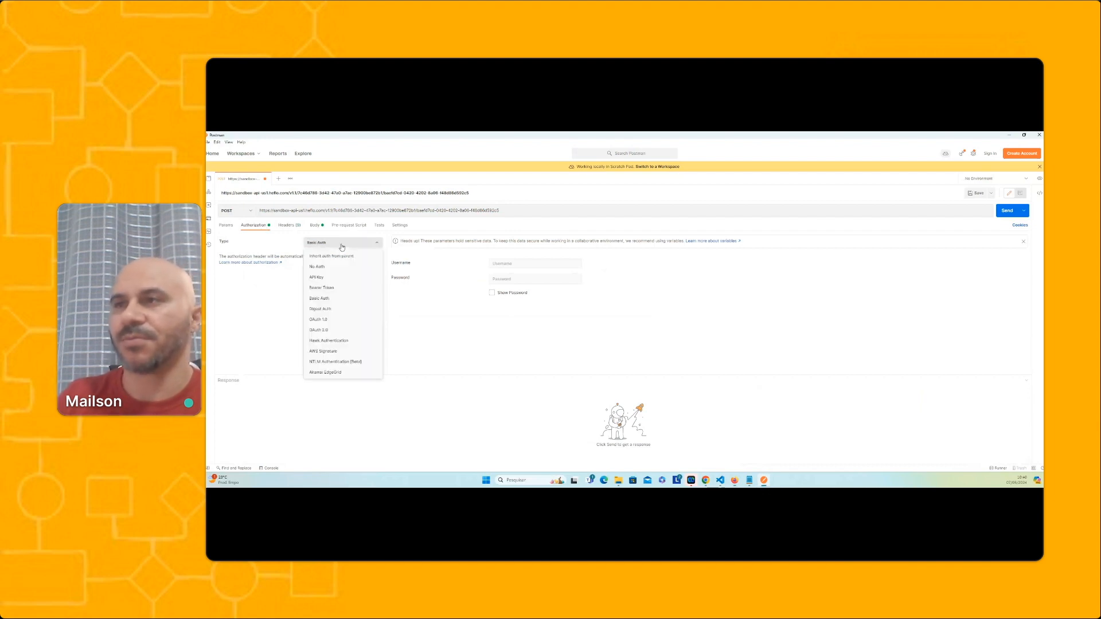
click(332, 301)
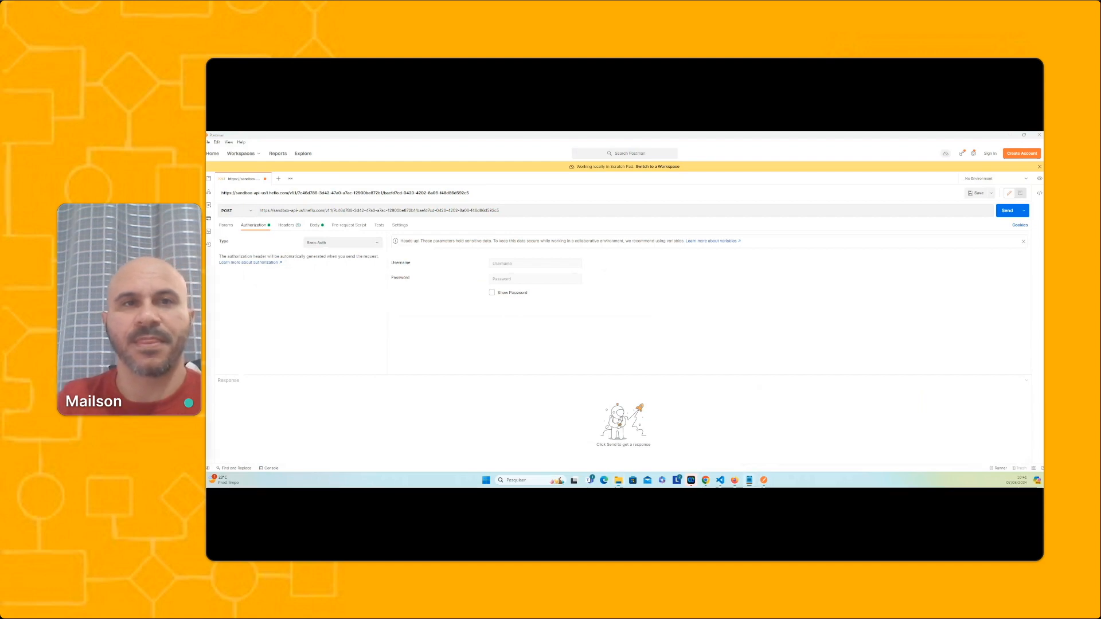
Copy the API key from the downloaded key file in Notepad and paste it as the Basic Auth username in Postman
drag(207, 240, 456, 256)
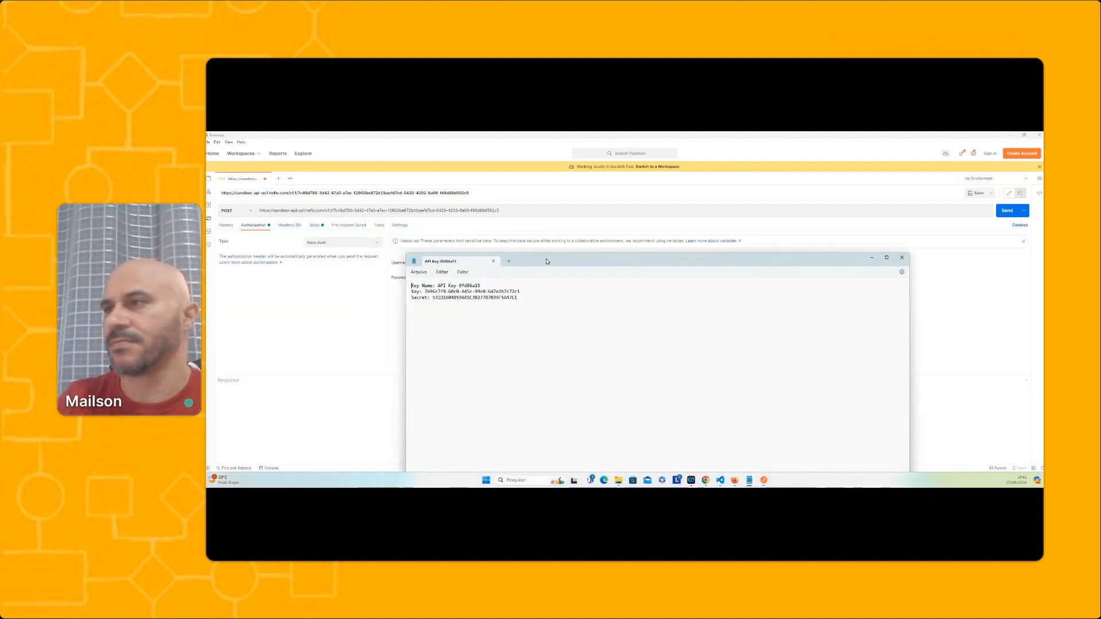
double_click(546, 261)
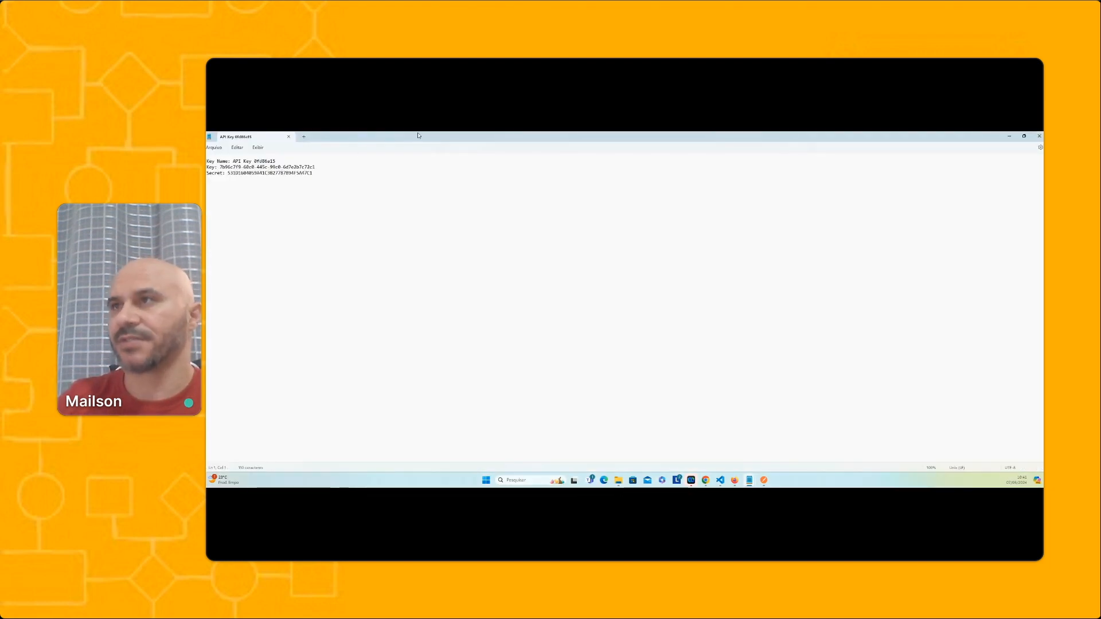
drag(422, 137, 206, 138)
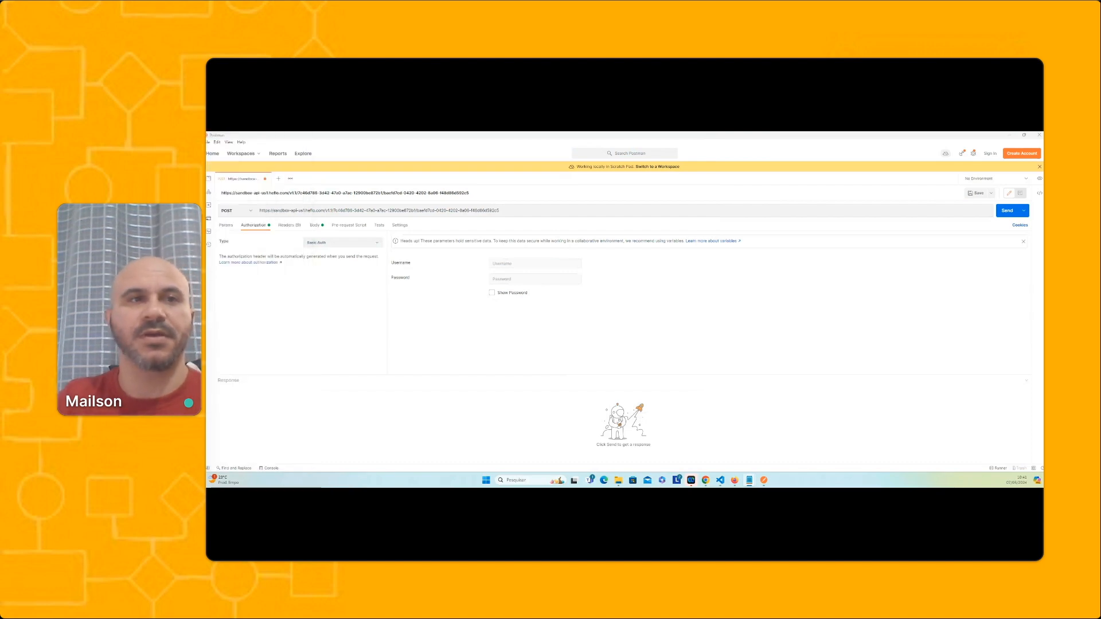
click(525, 264)
key(ctrl+v)
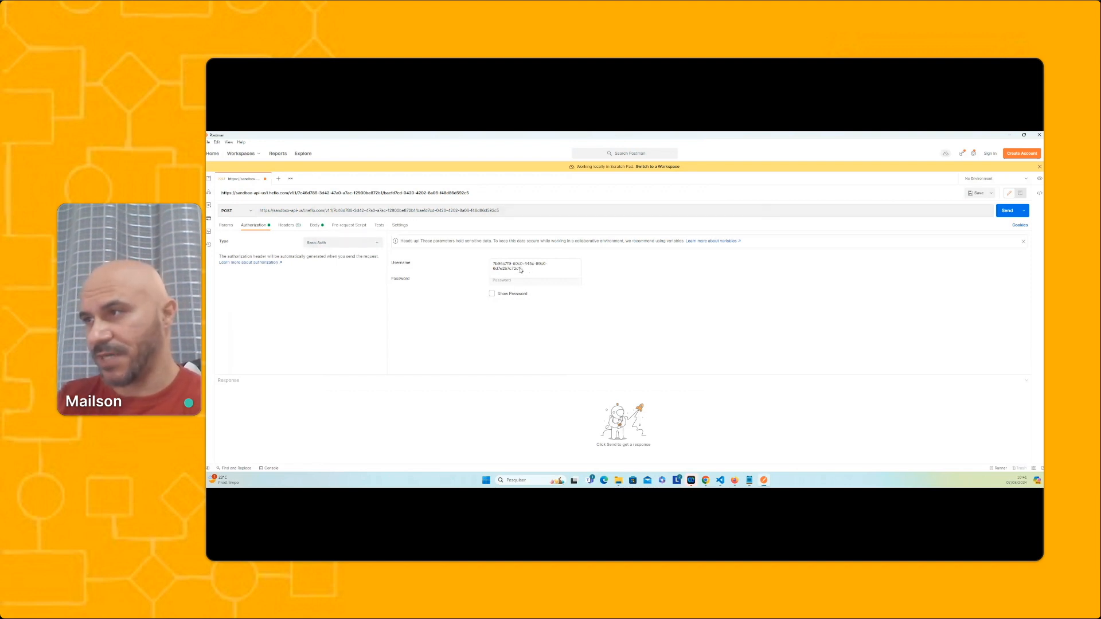
click(543, 271)
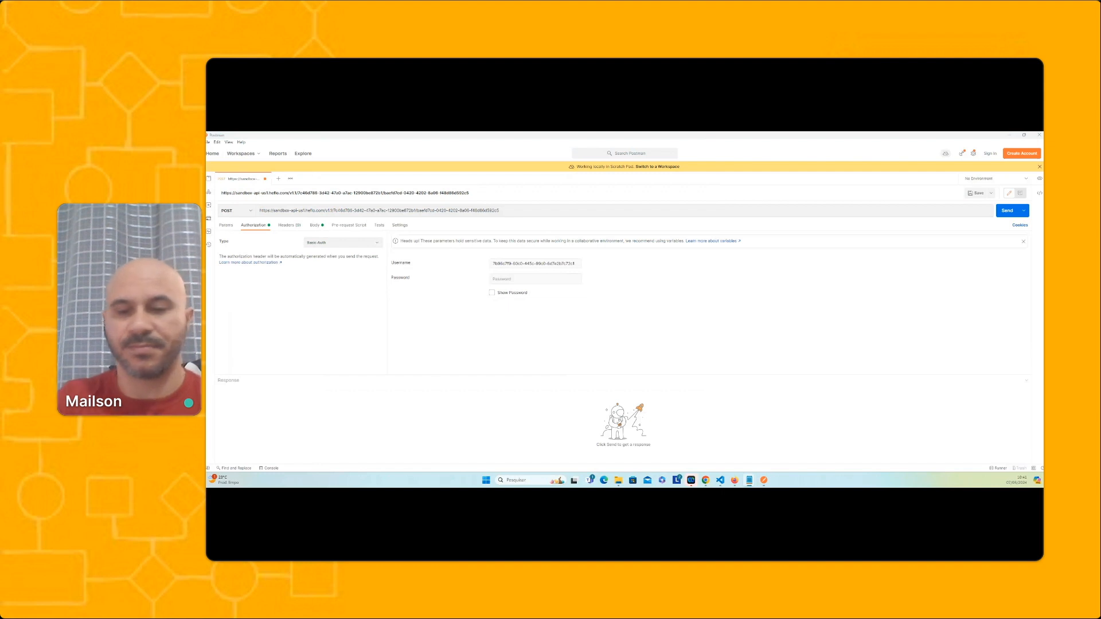
Paste the API secret as the Basic Auth password with the password shown, and return to the request body
click(501, 277)
key(ctrl+v)
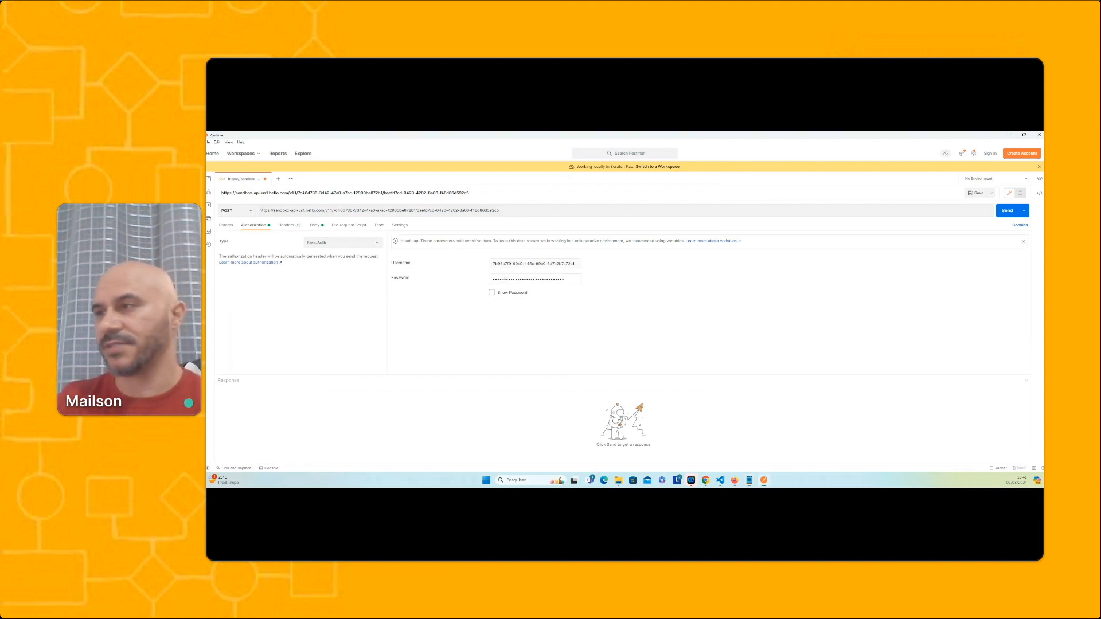
click(491, 292)
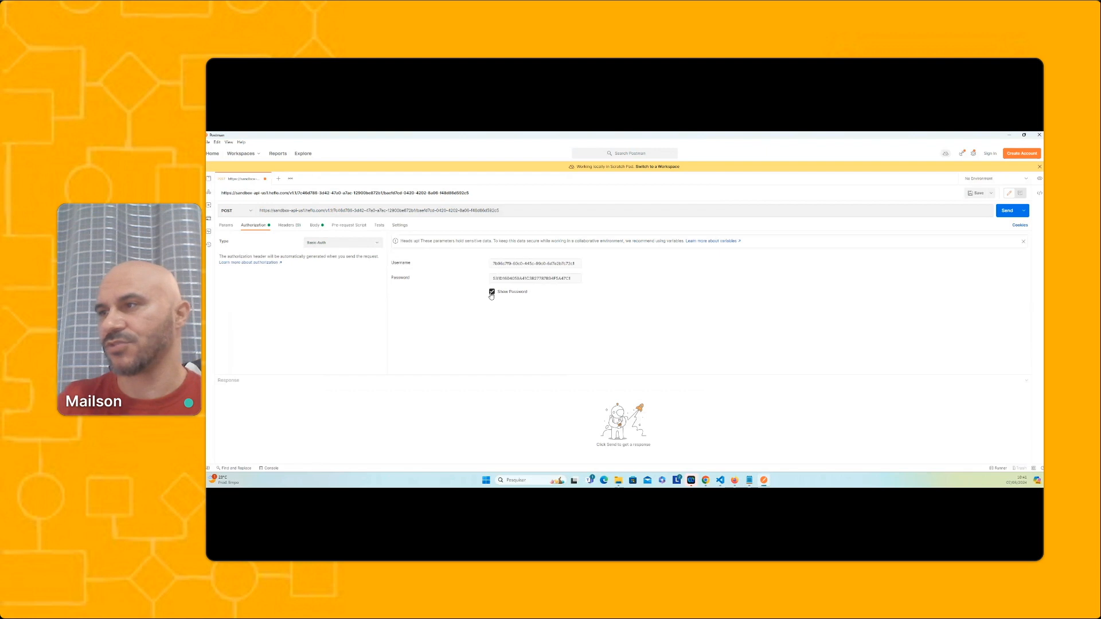
click(574, 278)
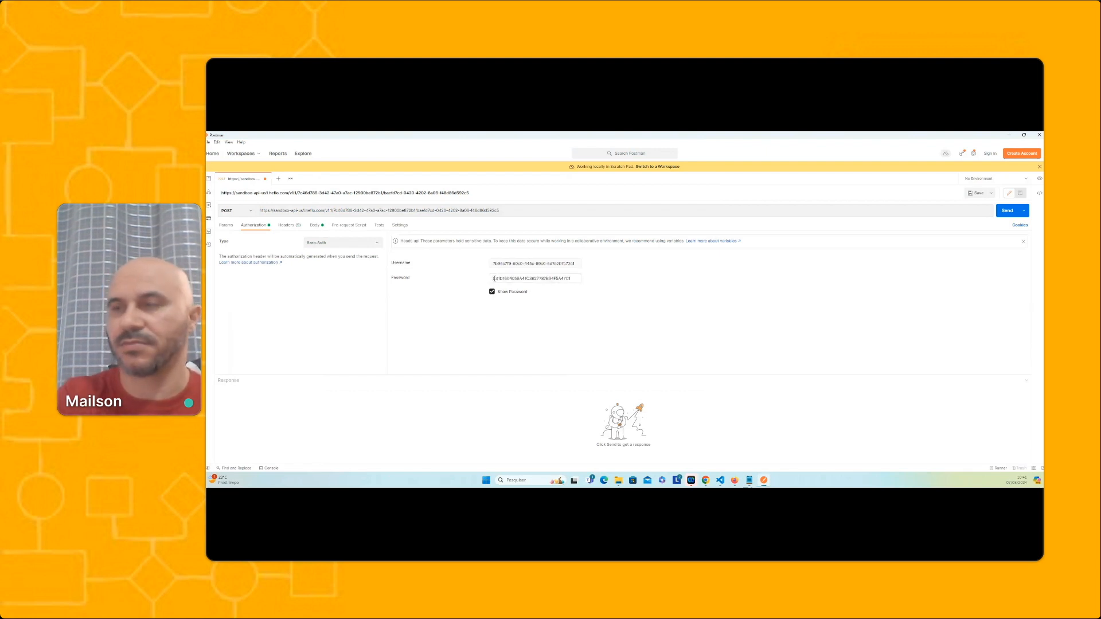
click(316, 226)
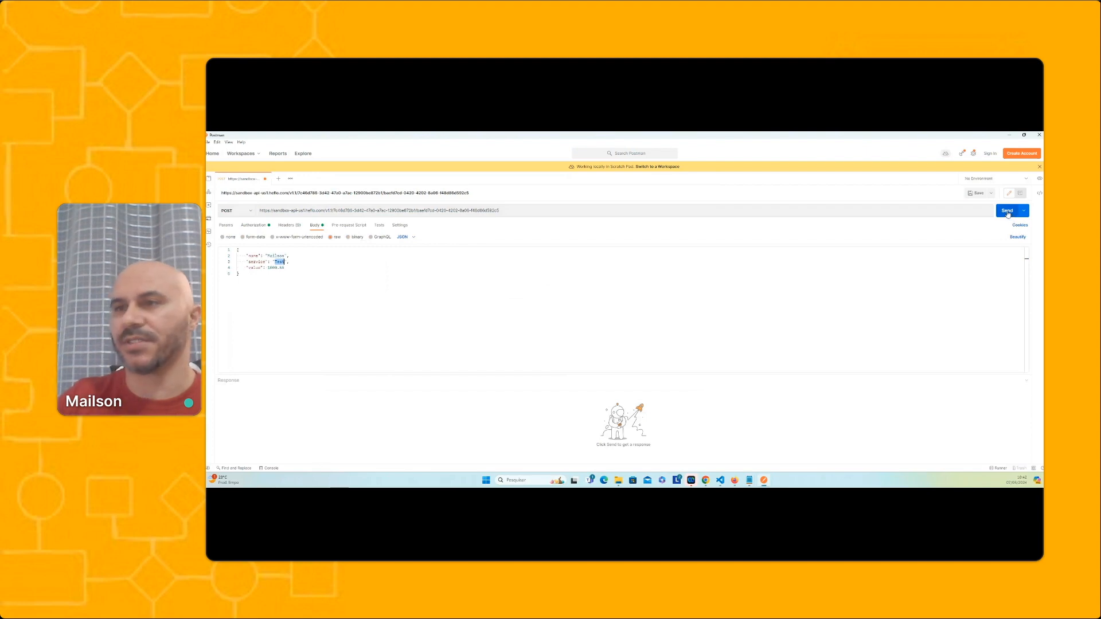
Send the POST request to the Message event's test URL and enlarge the response area to read it in full
click(1008, 213)
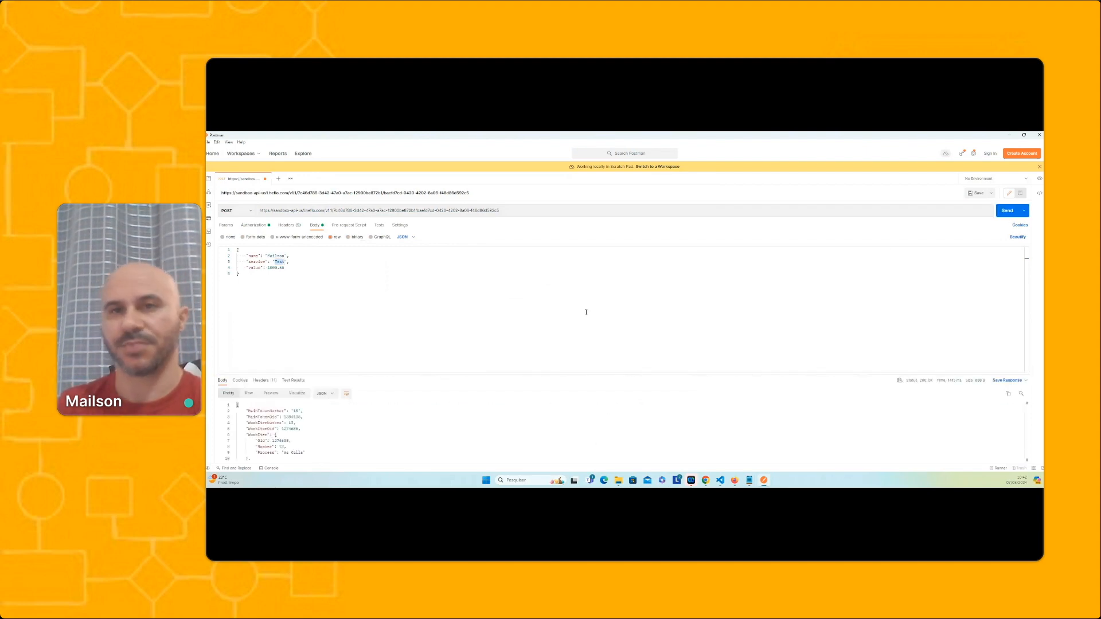
drag(491, 374, 491, 262)
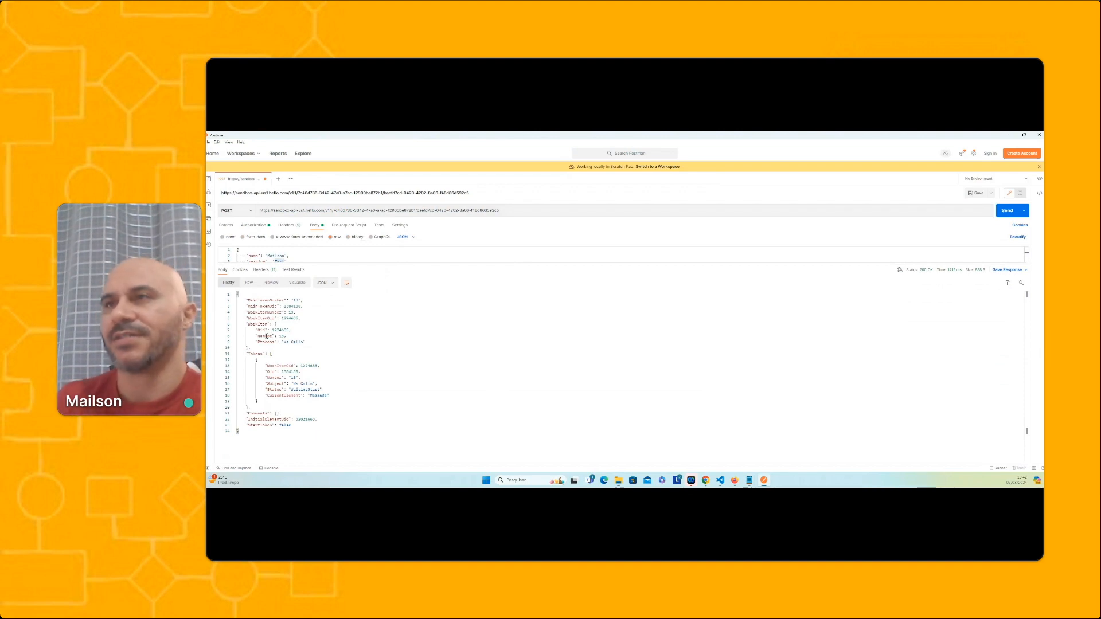
Switch to HEFLO, reload the process and open test work item 13 from the Message event to check its fields, closing it when done
click(1013, 134)
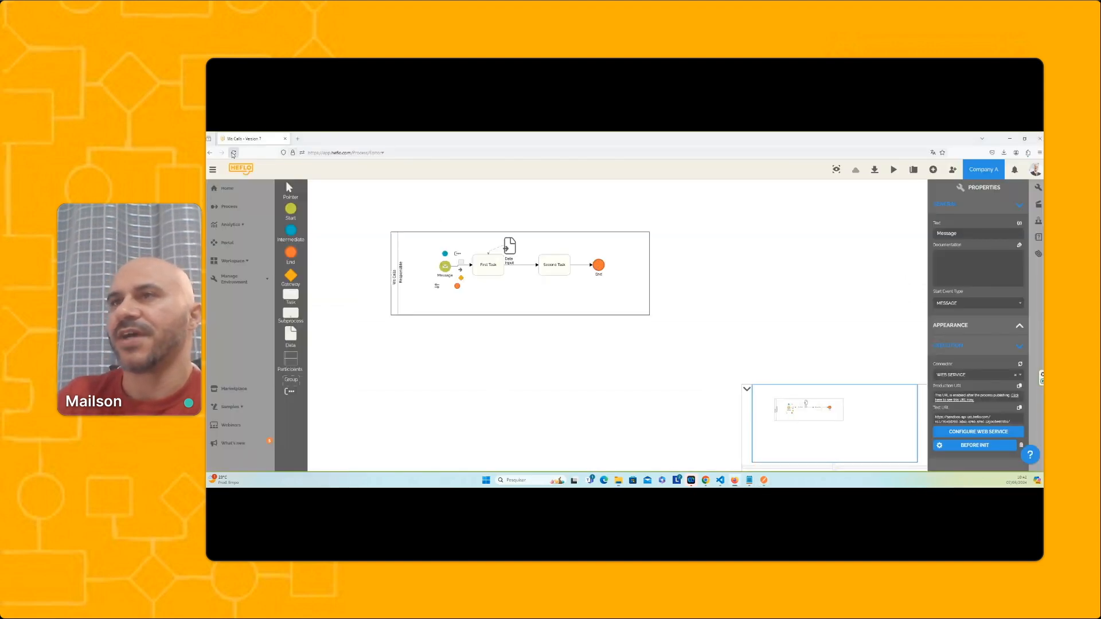
click(234, 154)
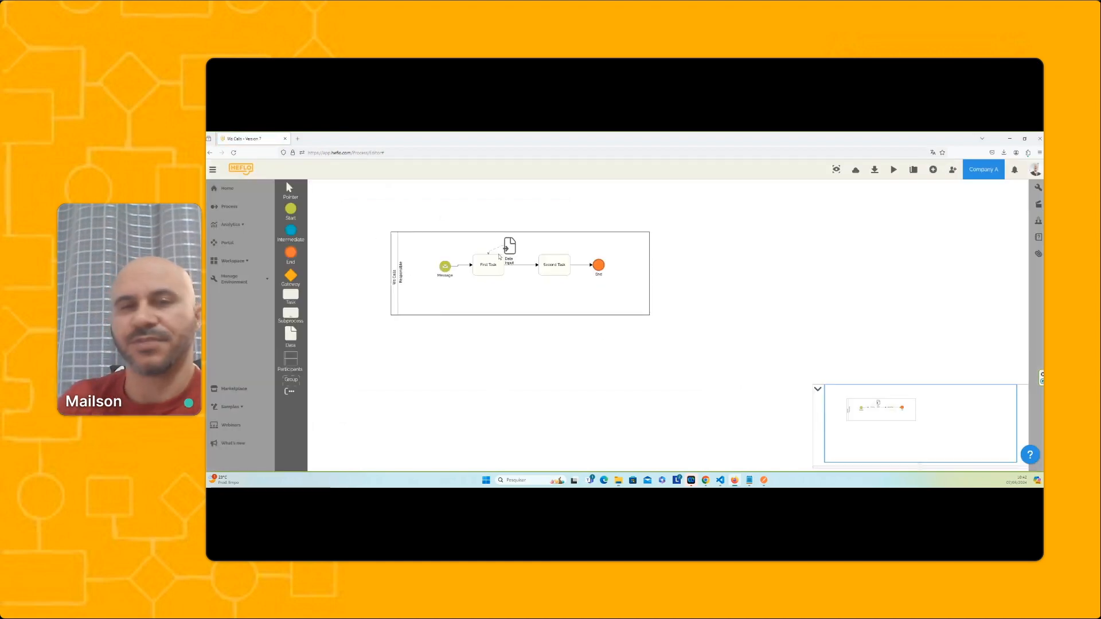
right_click(447, 267)
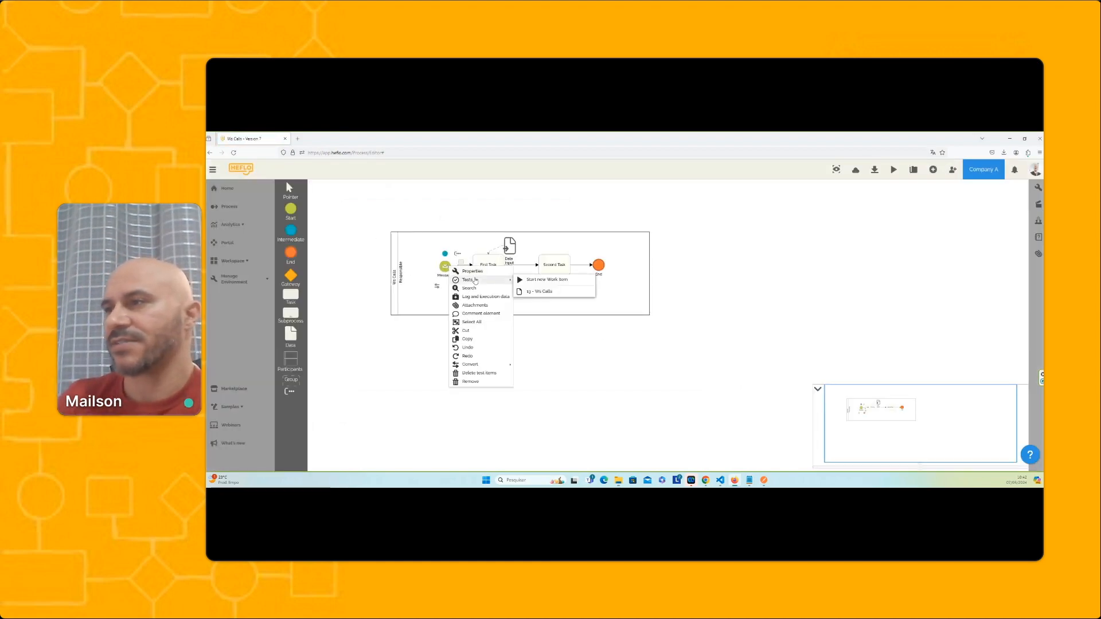
mouse_move(495, 279)
click(532, 289)
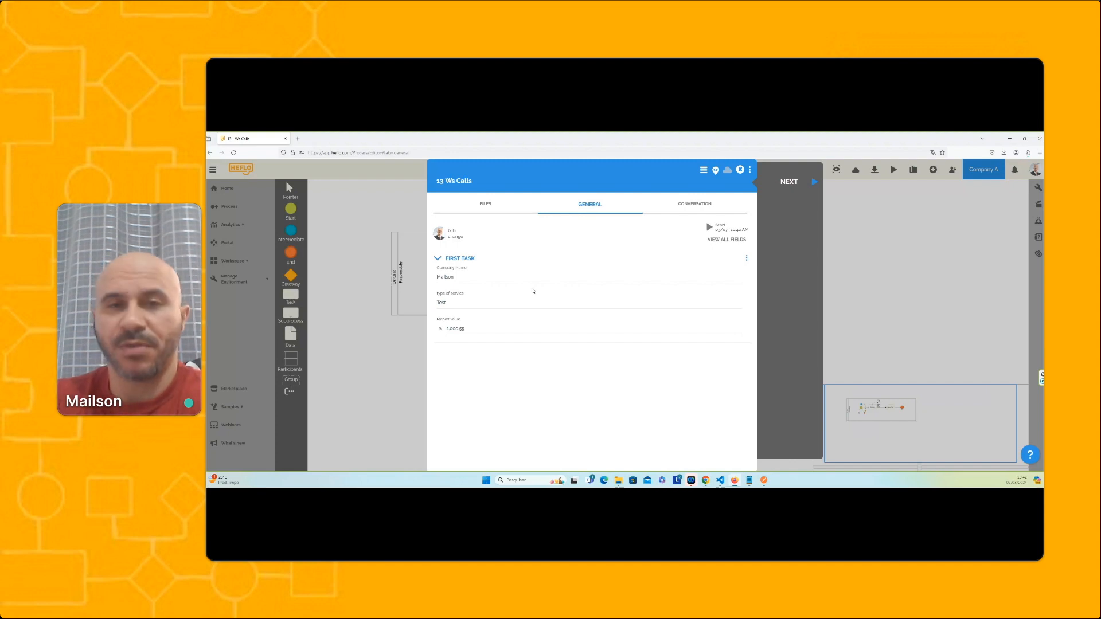
click(740, 170)
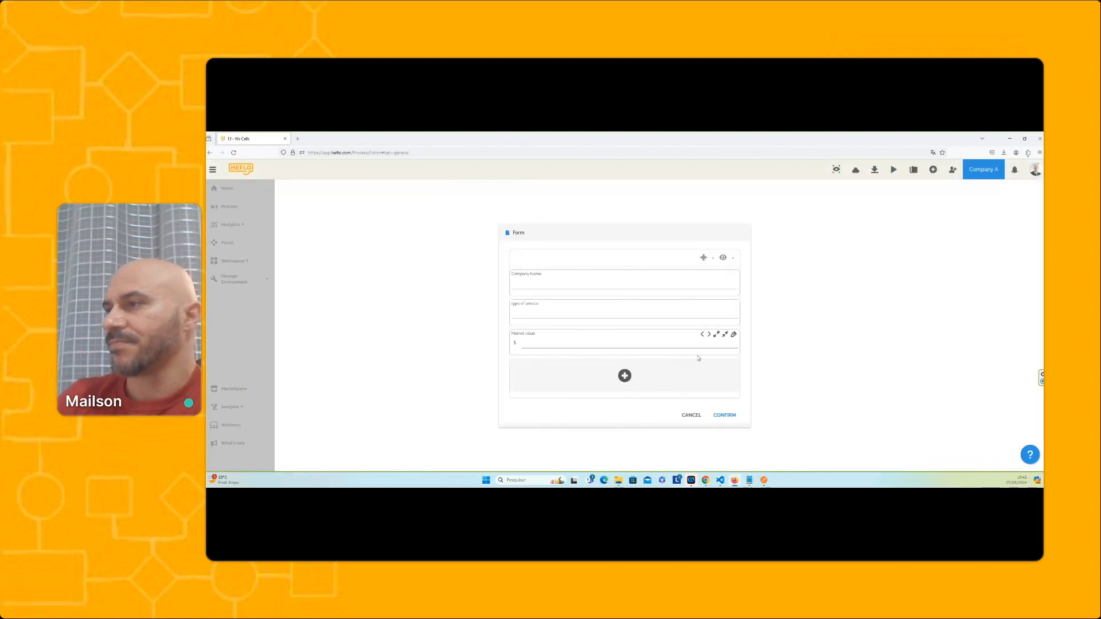
Check the type and currency of the Market value property in the data input form, and confirm without changes
click(736, 336)
click(787, 381)
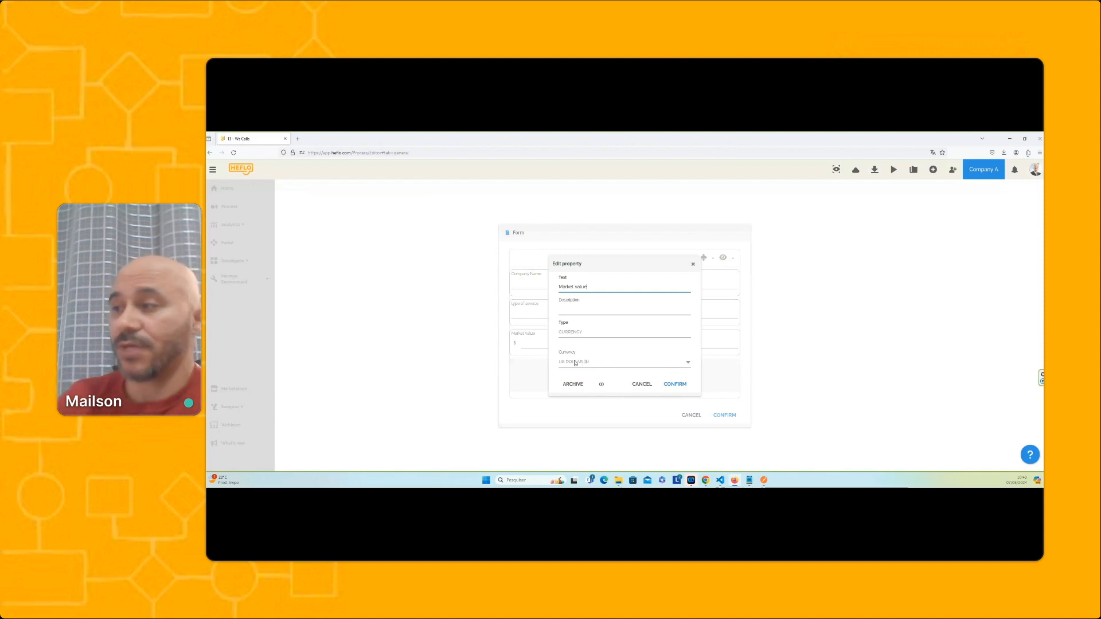
click(675, 384)
click(724, 415)
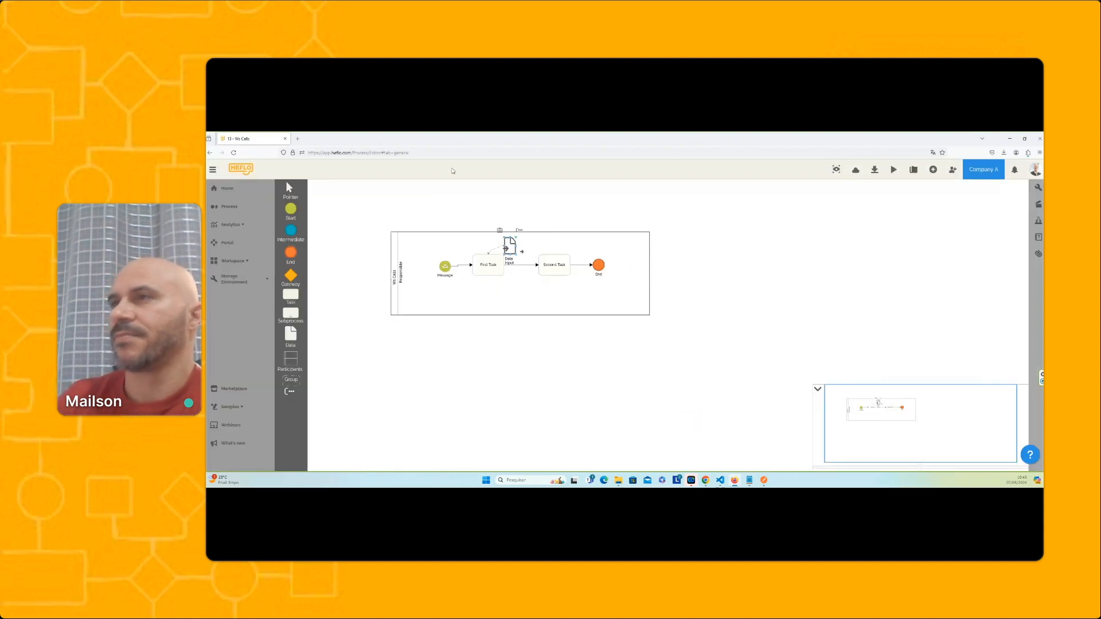
In Postman, replace the value in the JSON body with "test", resend the POST request and enlarge the response area
click(764, 480)
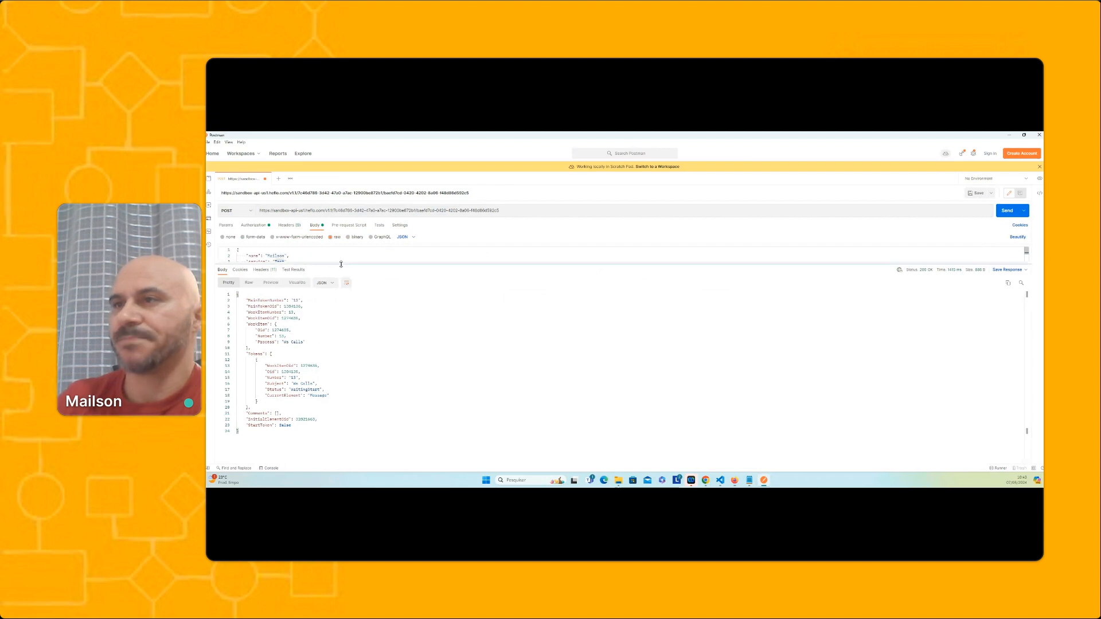
drag(320, 265, 340, 290)
drag(269, 268, 292, 268)
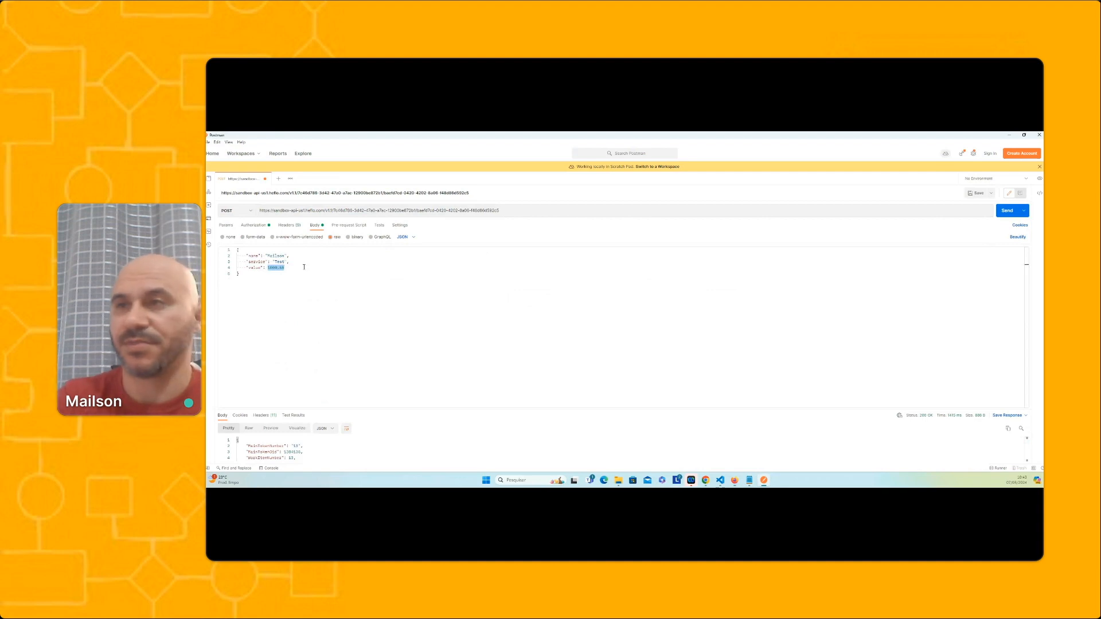
text("test)
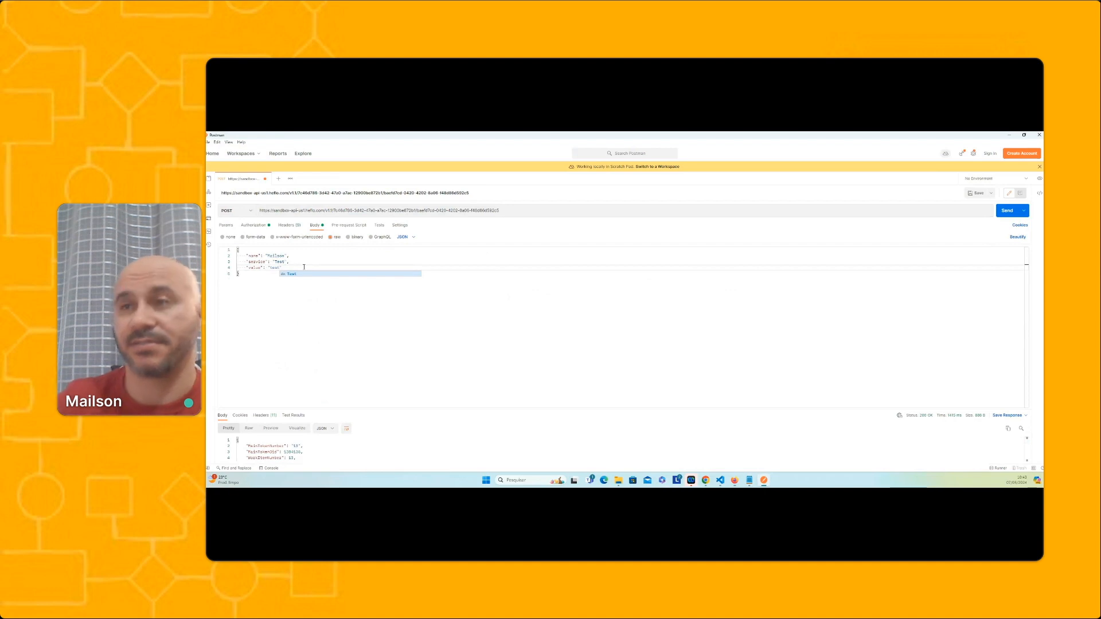
text(")
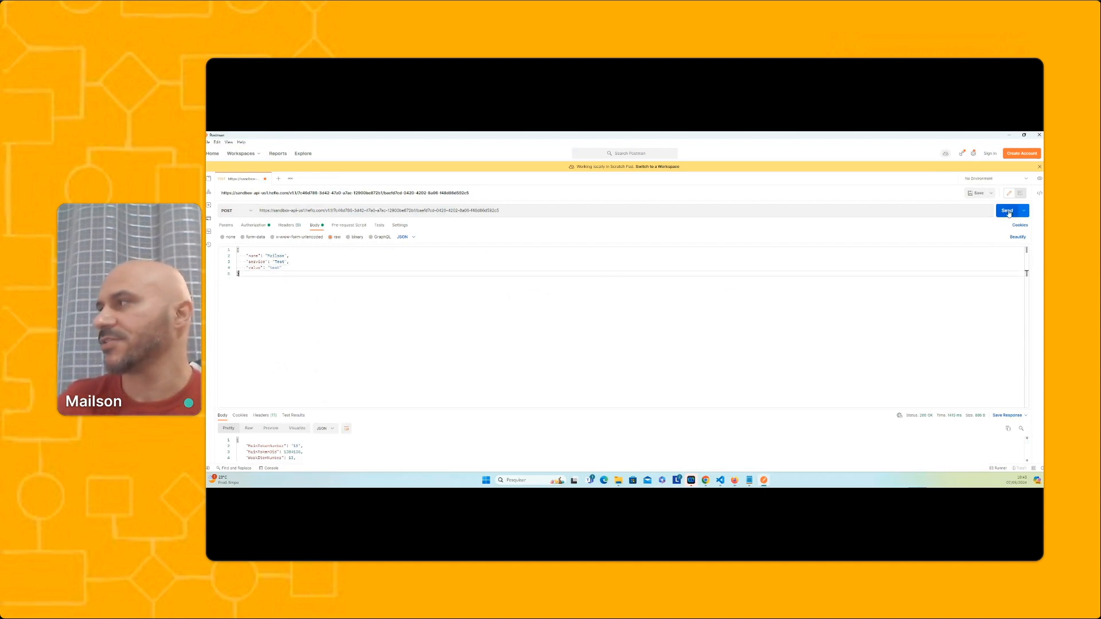
click(1009, 211)
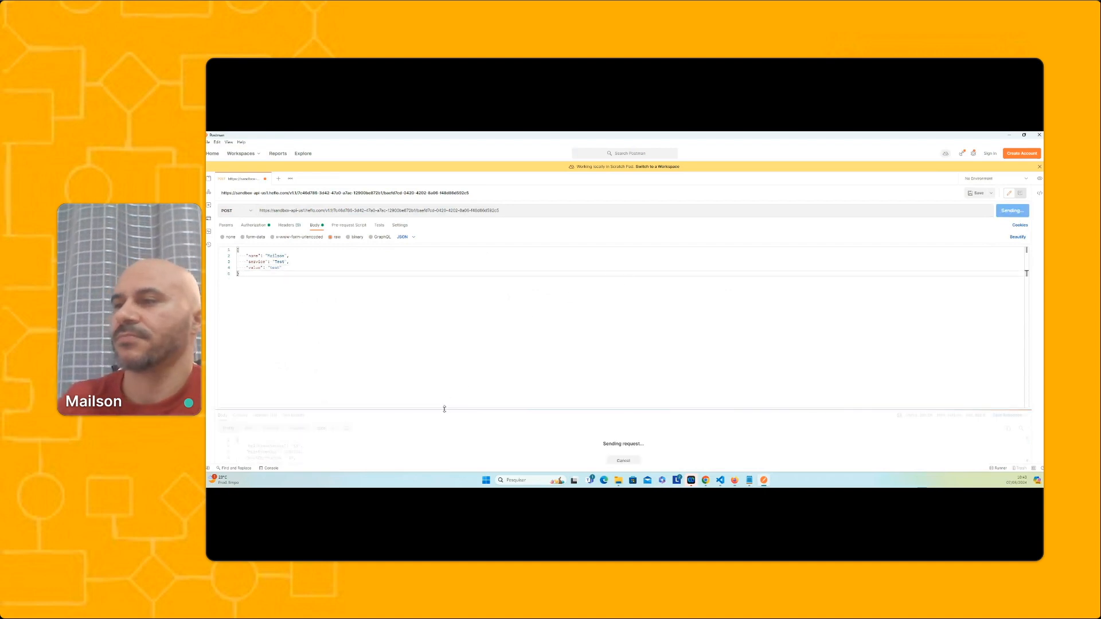
drag(444, 408, 448, 317)
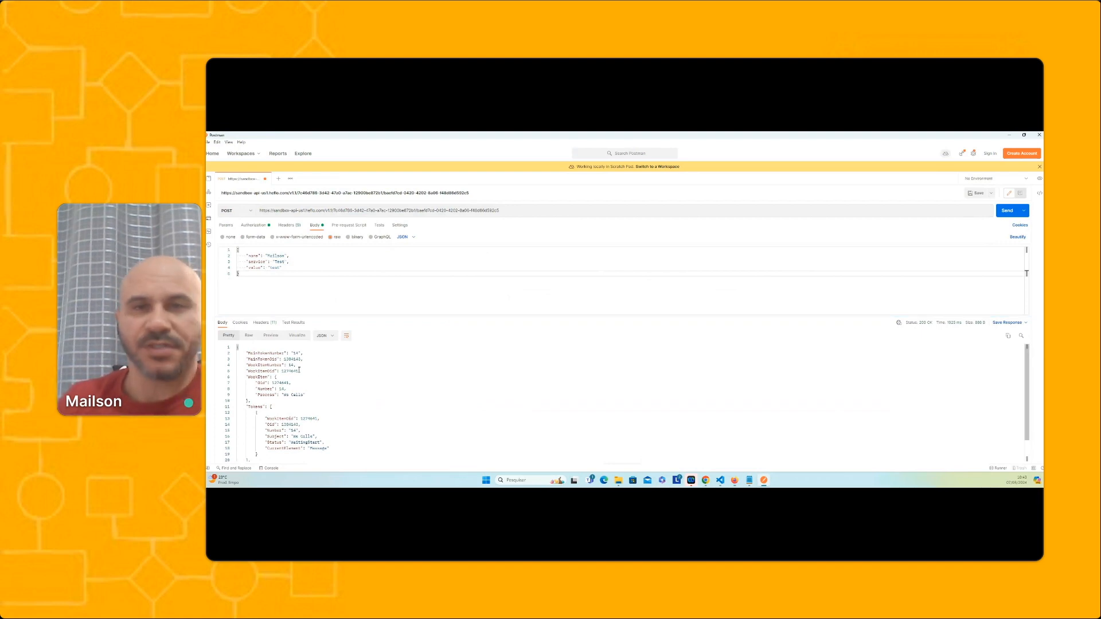
Back in HEFLO, open test work item 14 from the Message event and view the details of its missing action
click(1010, 135)
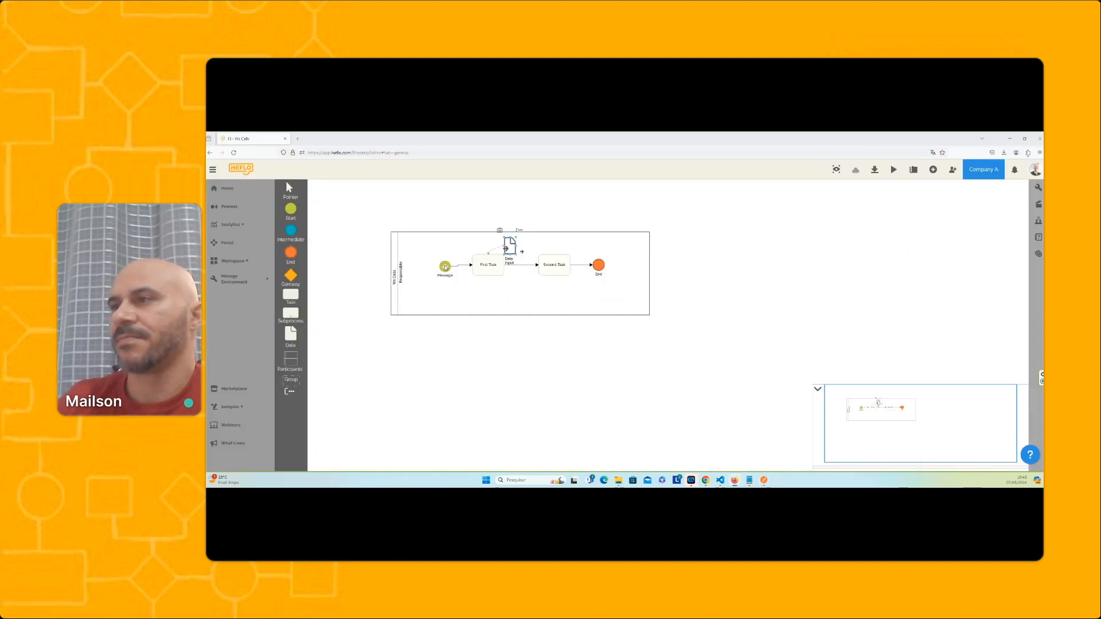
right_click(445, 266)
mouse_move(479, 281)
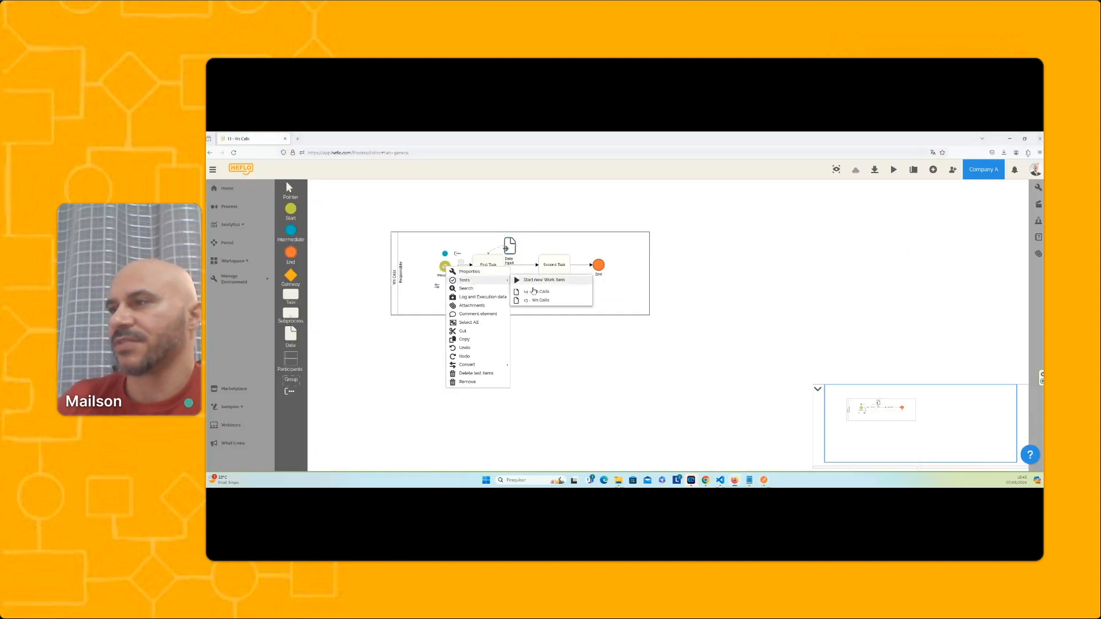
click(534, 291)
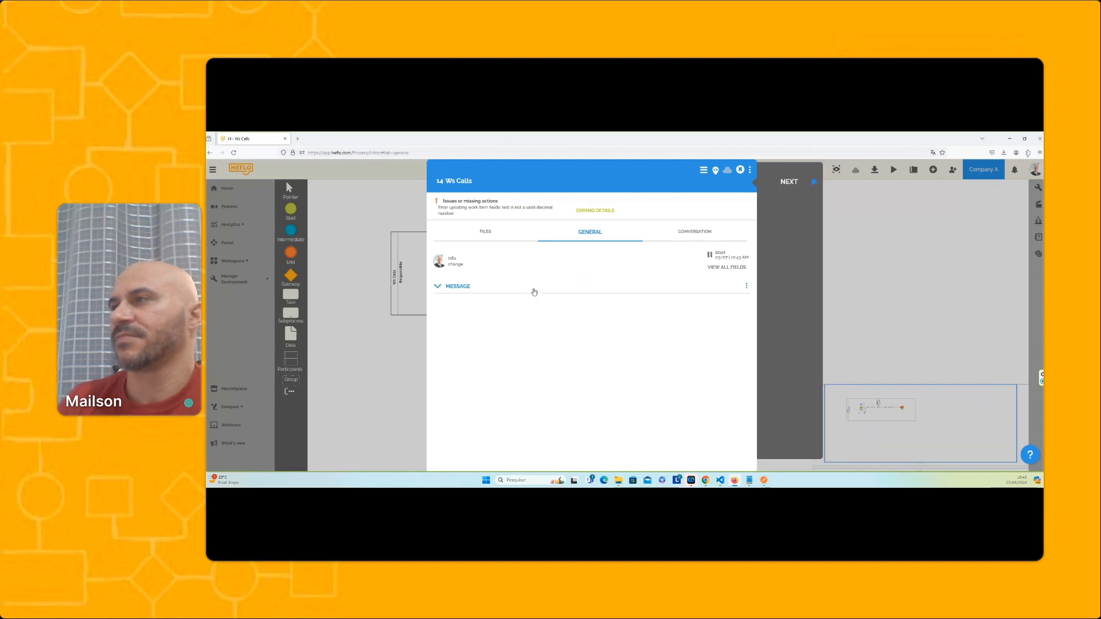
click(595, 210)
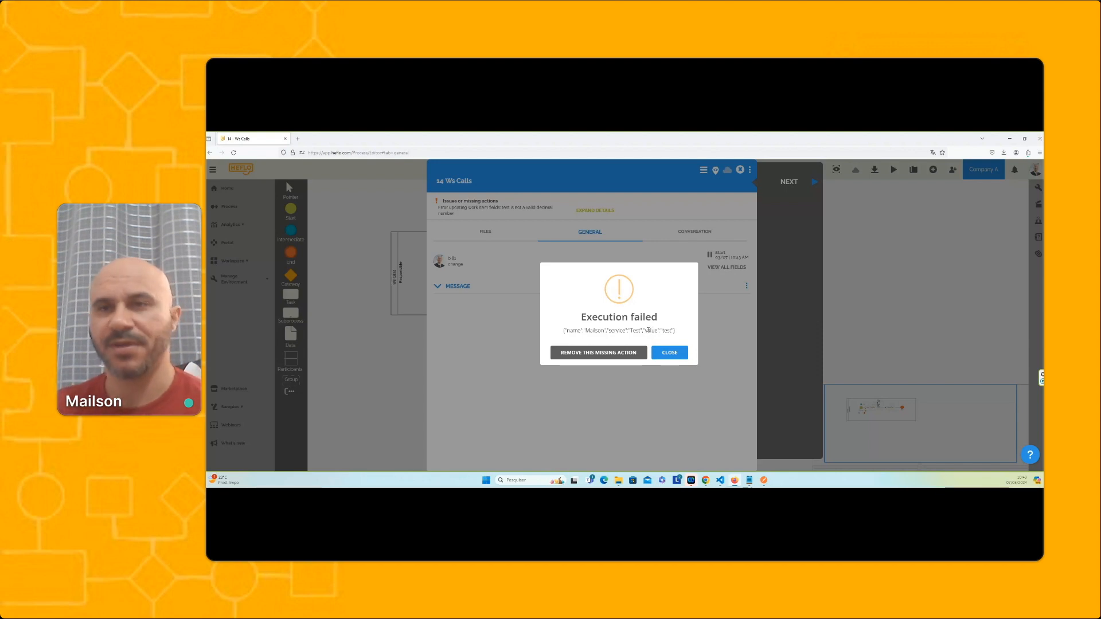
drag(675, 331, 663, 331)
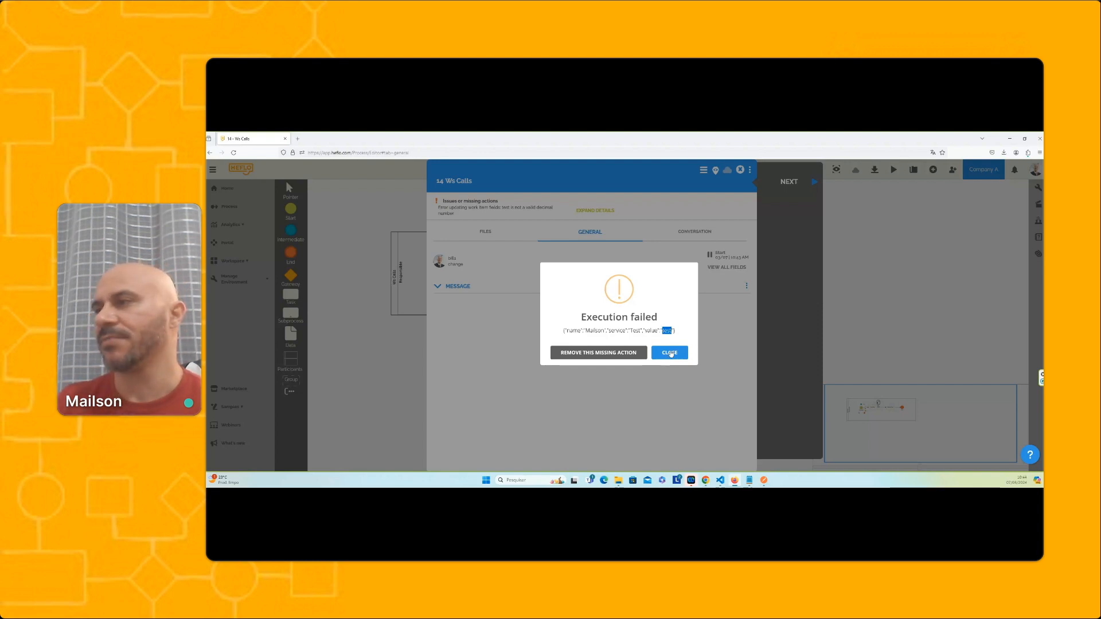
click(670, 352)
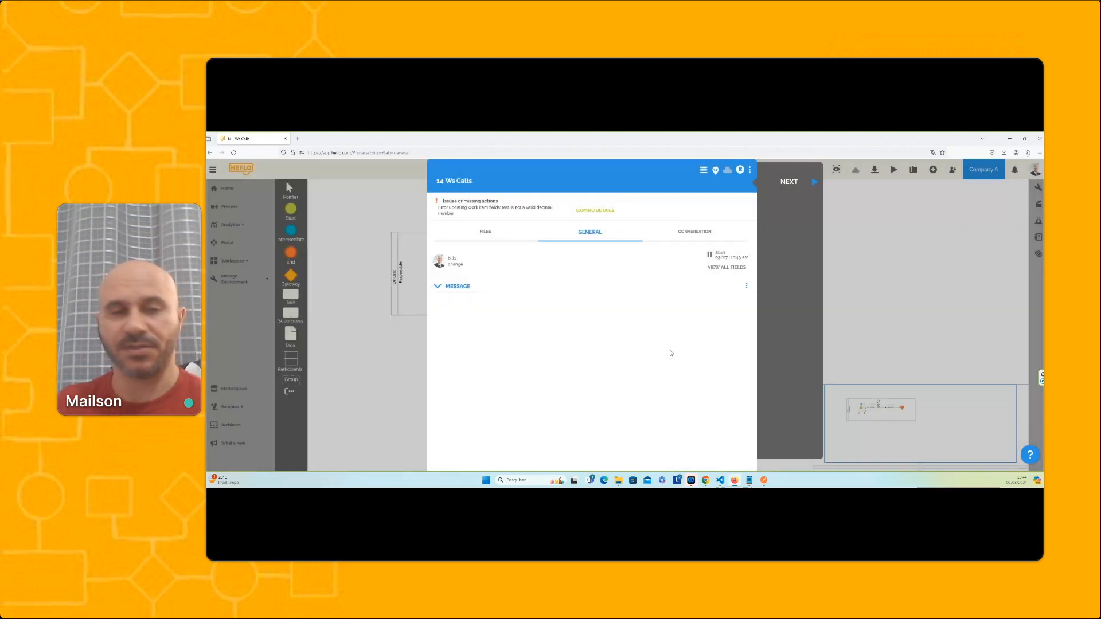
Open the work item's log and execution data and examine the web service log's caller address, method and direction
click(750, 169)
click(731, 229)
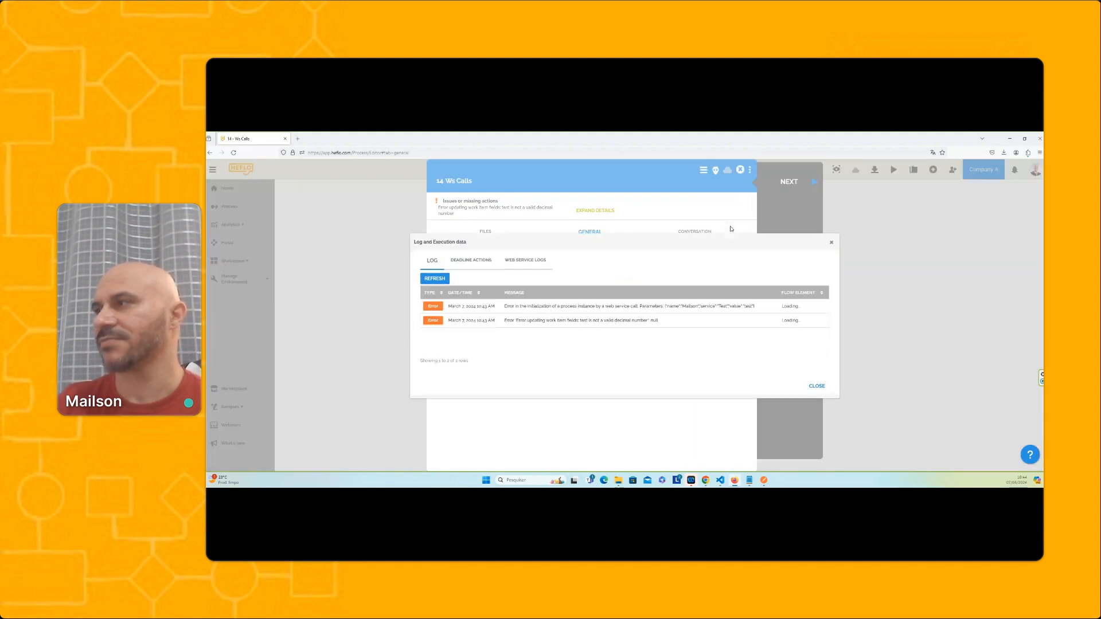
click(526, 261)
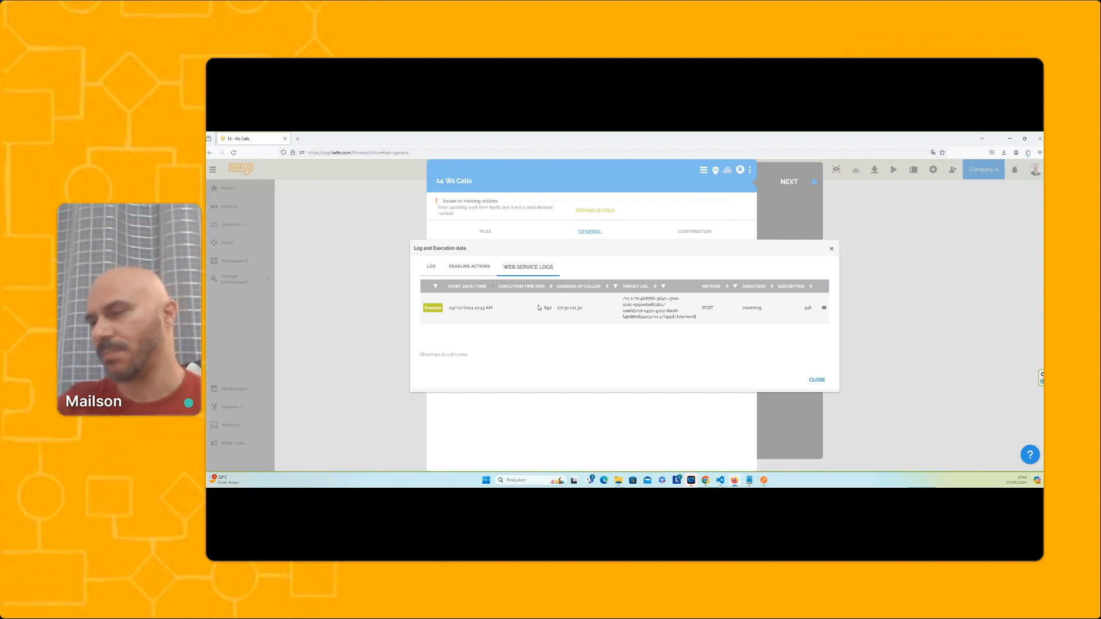
double_click(569, 308)
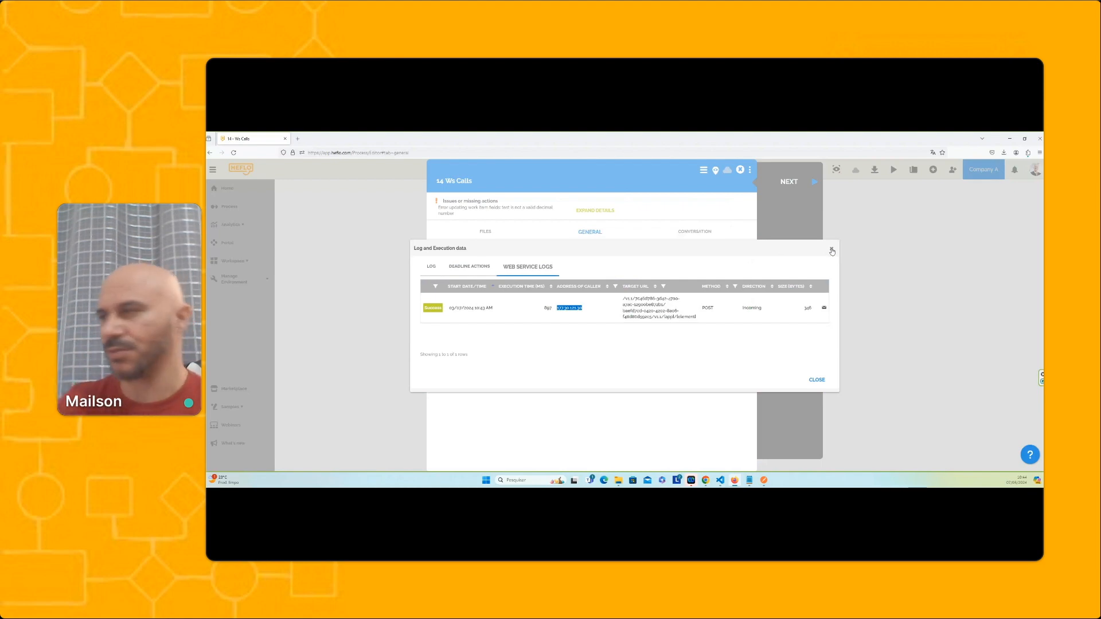
double_click(708, 309)
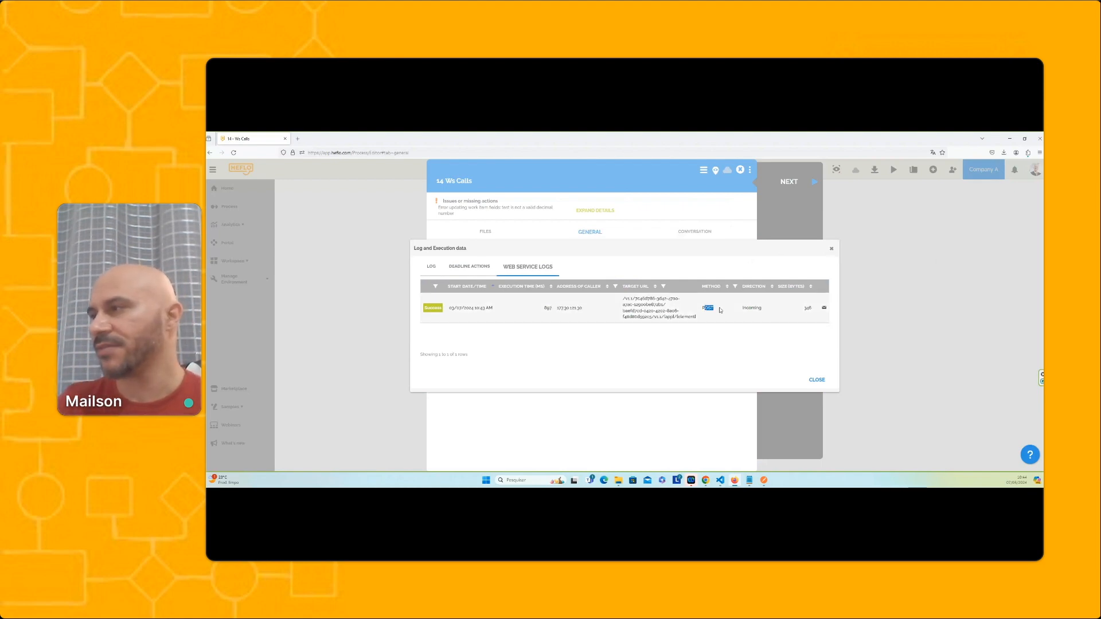
double_click(748, 309)
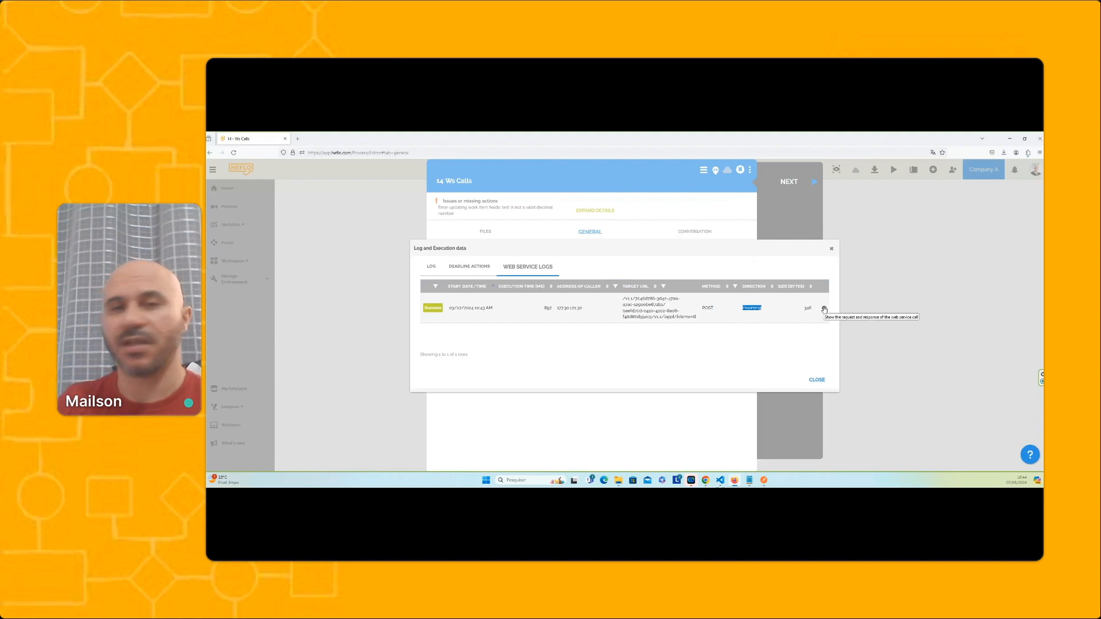
View the response and request of the logged web service call, and close the log and the work item
click(824, 310)
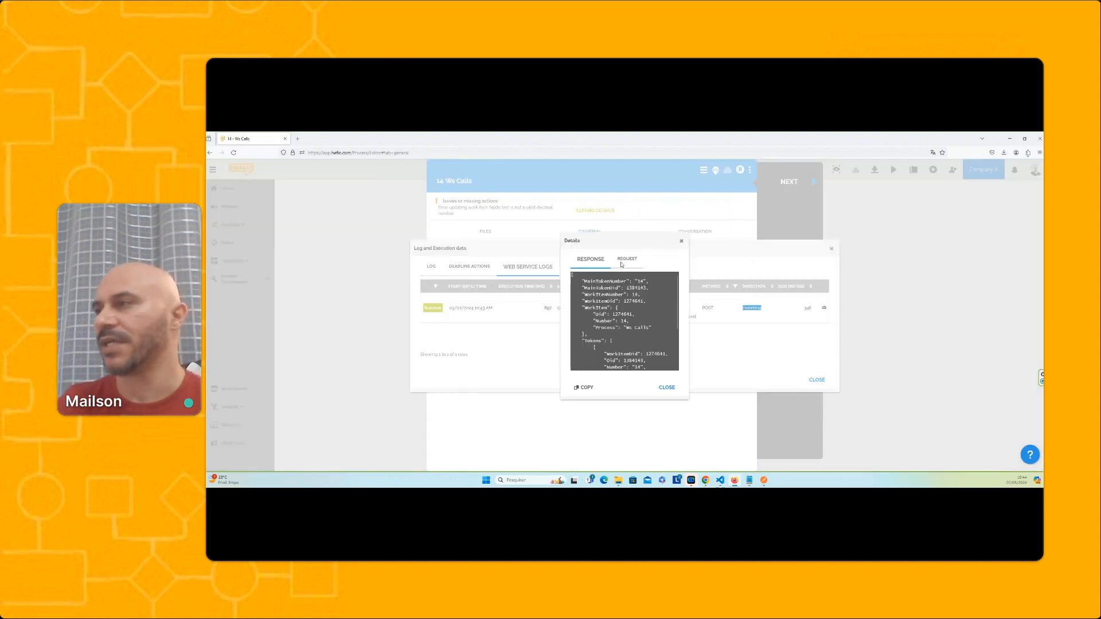
click(626, 263)
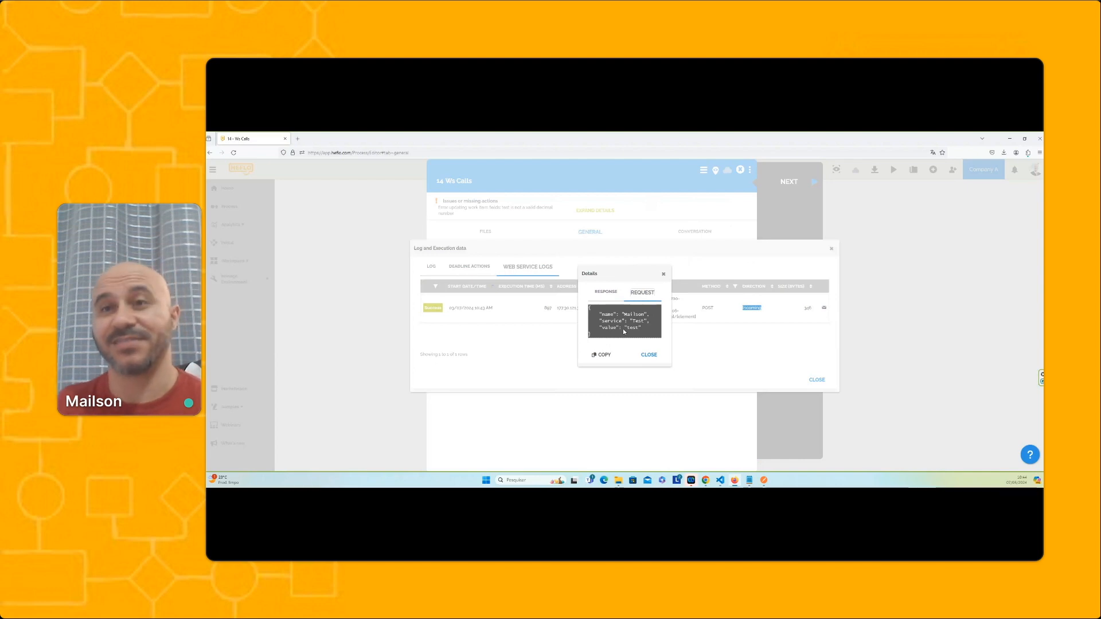
click(649, 354)
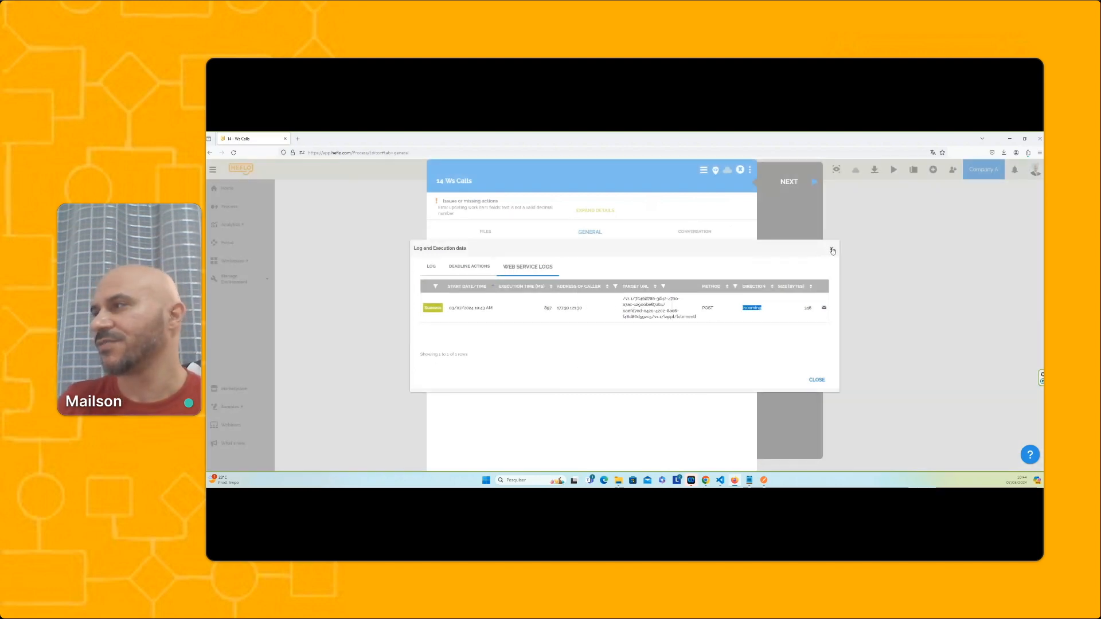
click(831, 248)
click(741, 171)
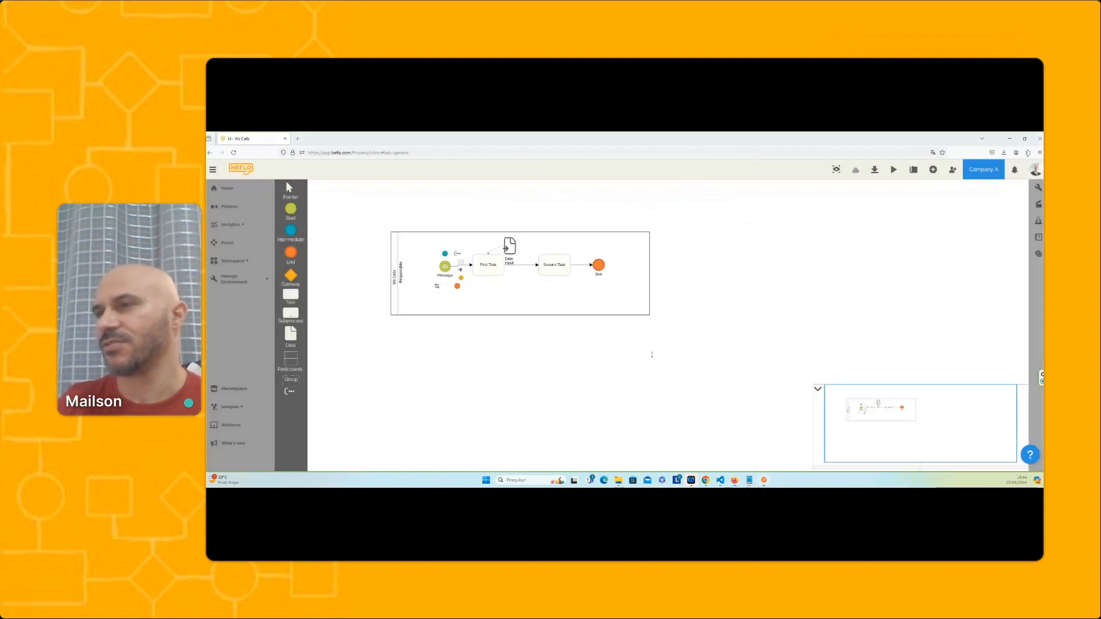
In Postman, set the value in the JSON request body to 10.00
click(764, 480)
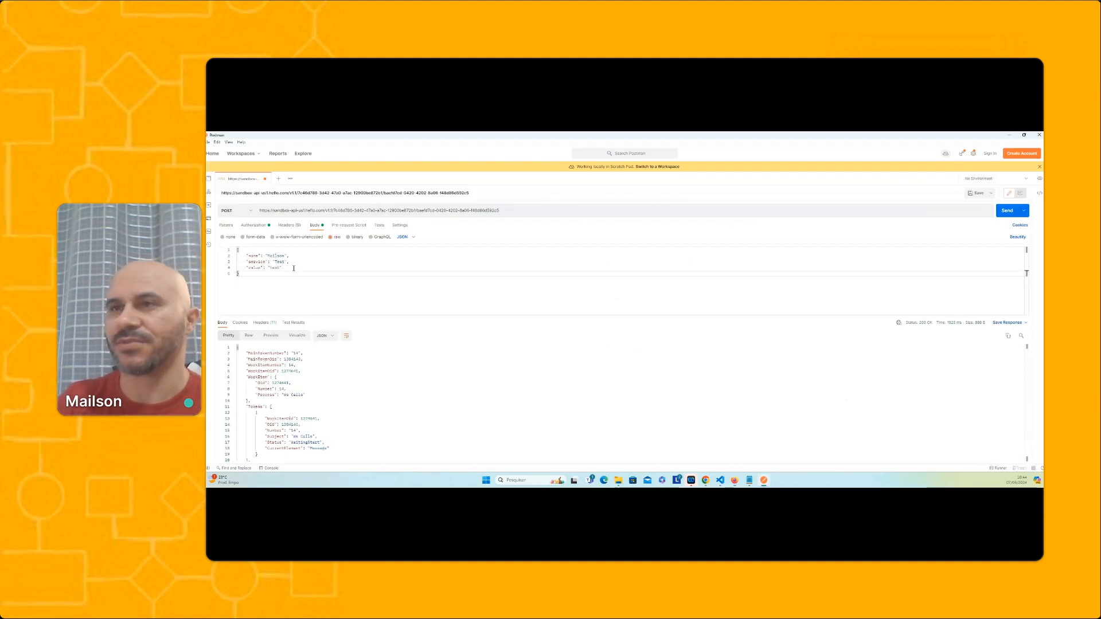
drag(268, 267, 294, 268)
key(BackSpace)
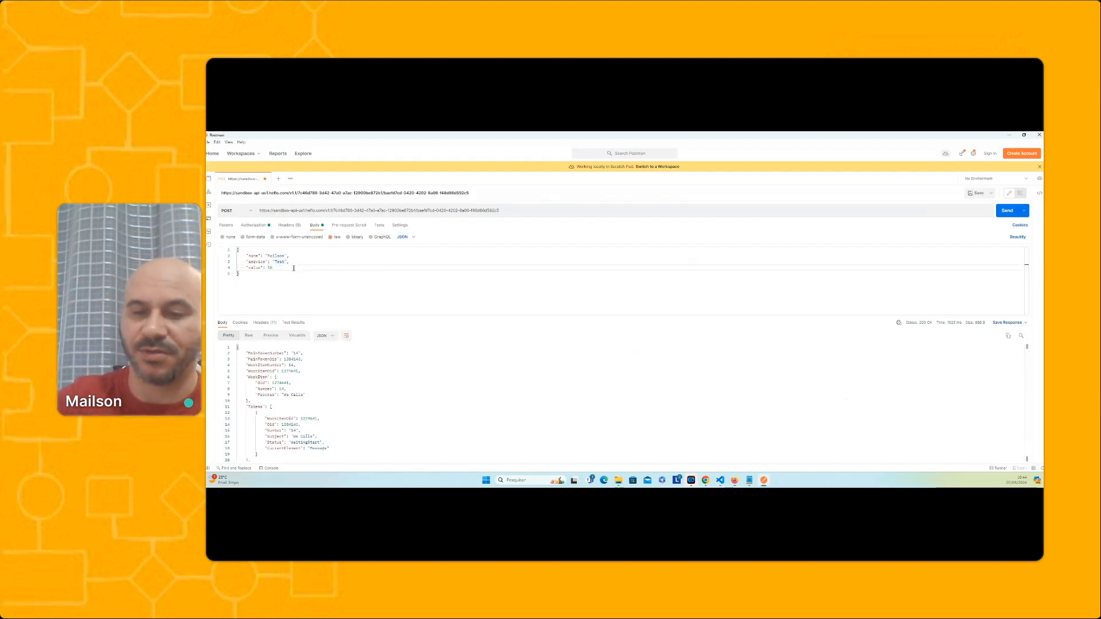
text(10.00)
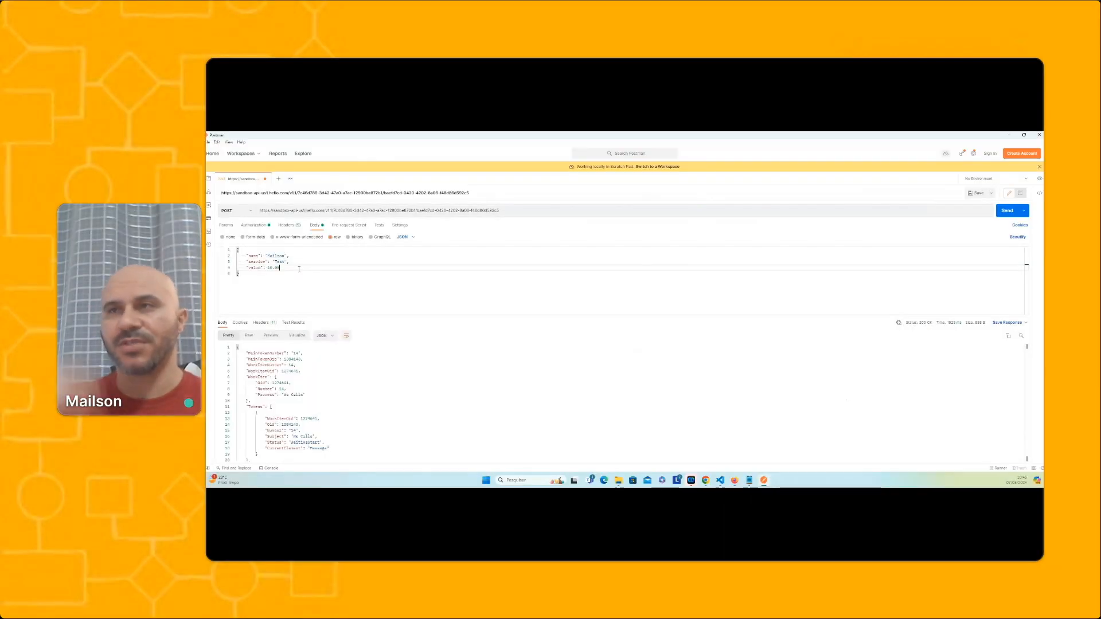
Switch back to the process diagram in HEFLO and view the Message start event's web service connector properties and URLs
click(1009, 136)
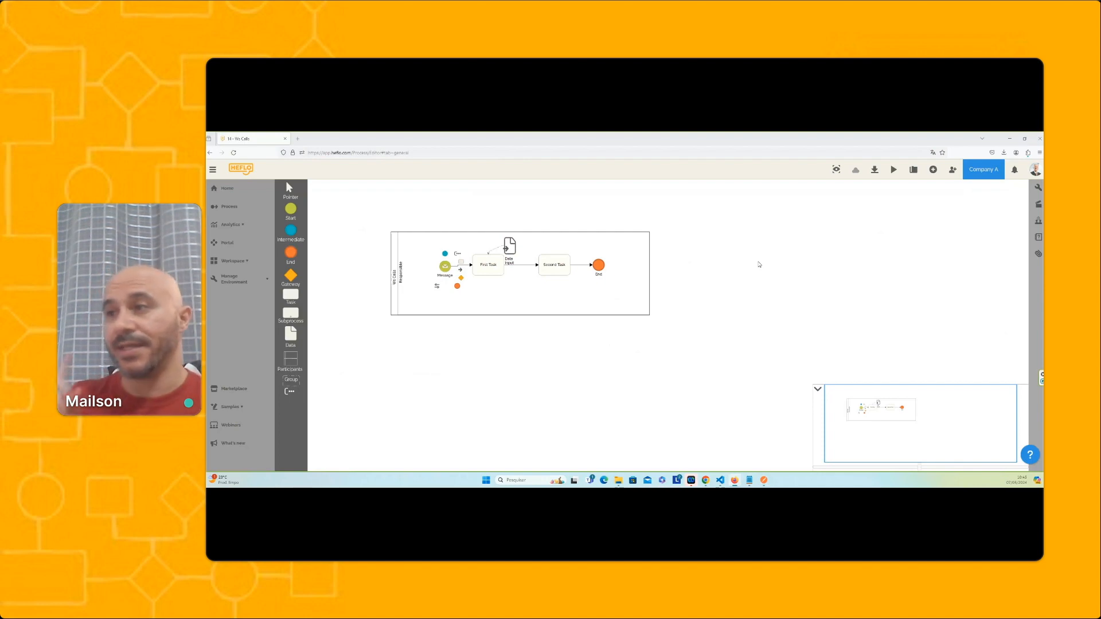
click(1038, 204)
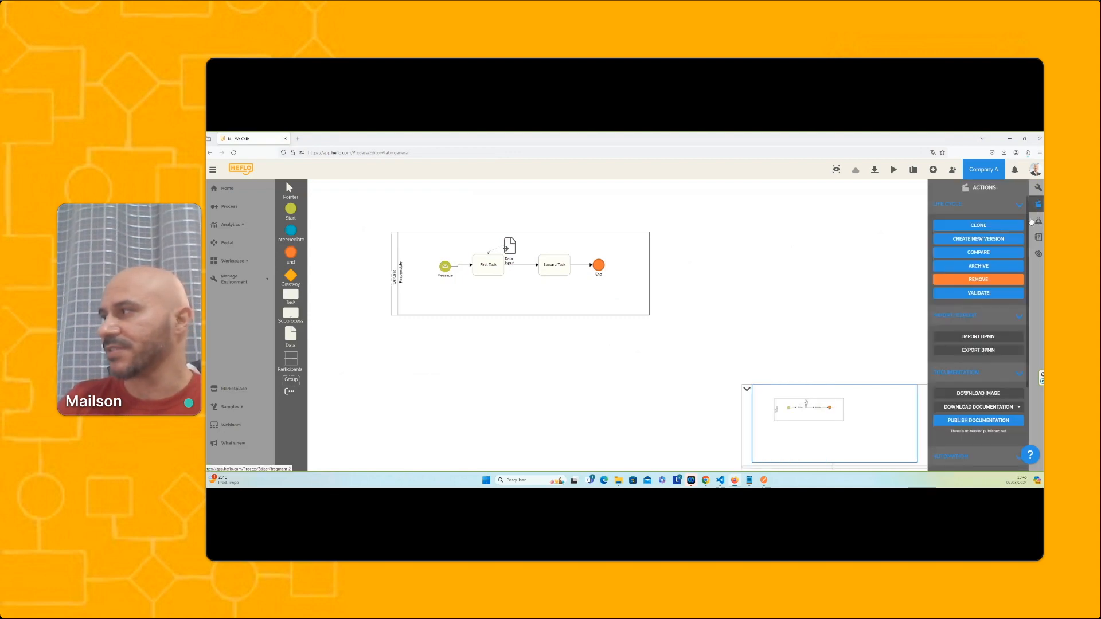
click(448, 268)
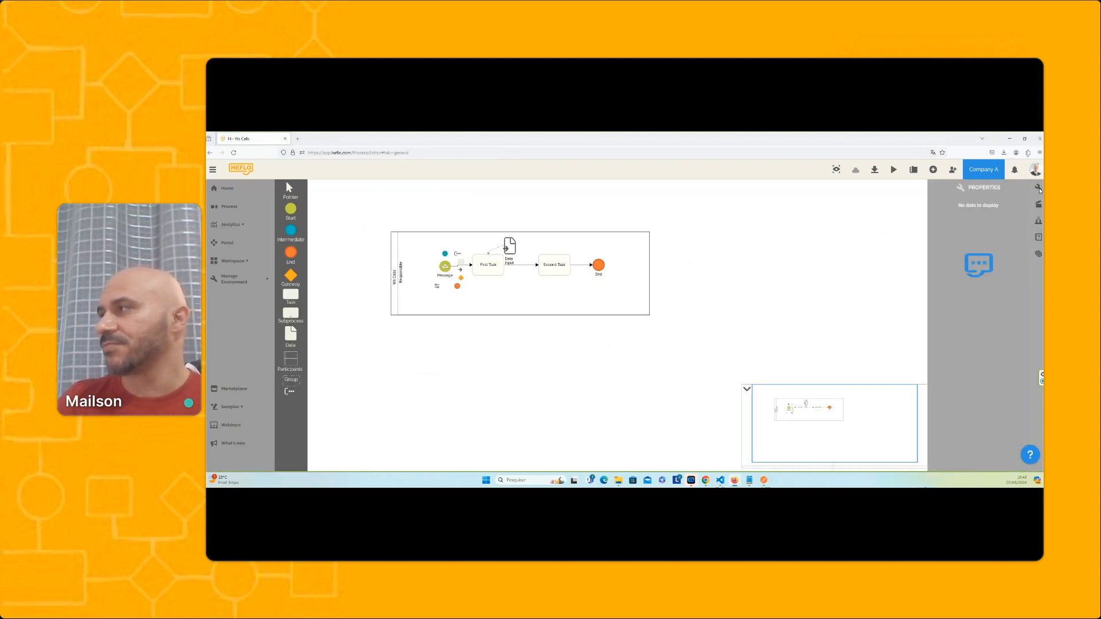
click(1039, 189)
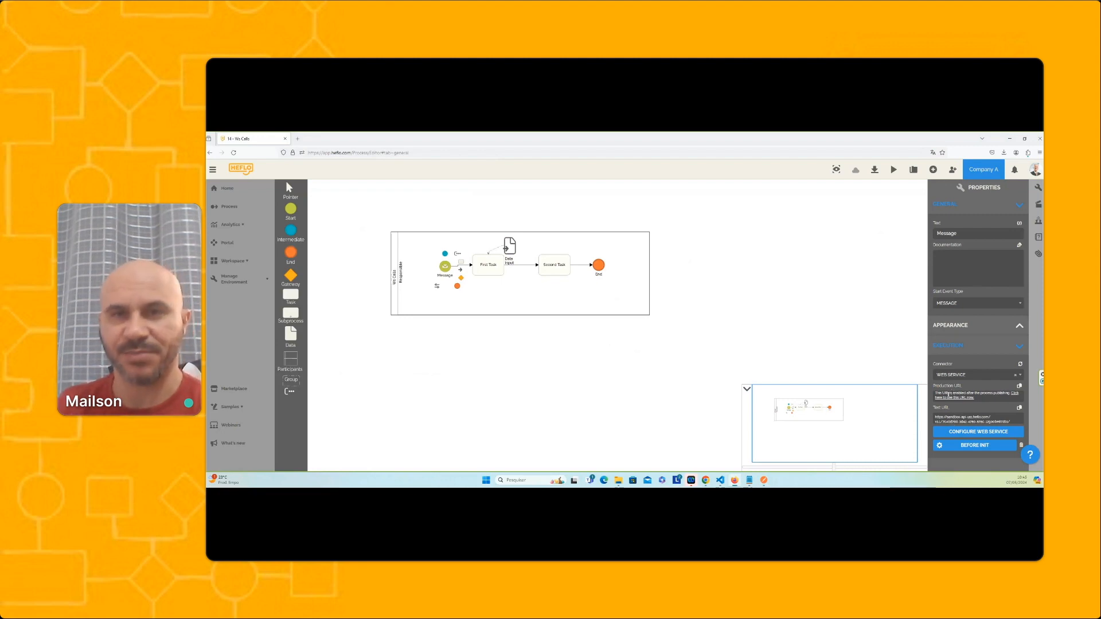
Publish the automation of the Ws Calls process and choose to go to the workspace
click(1039, 204)
scroll(988, 275, down, 3)
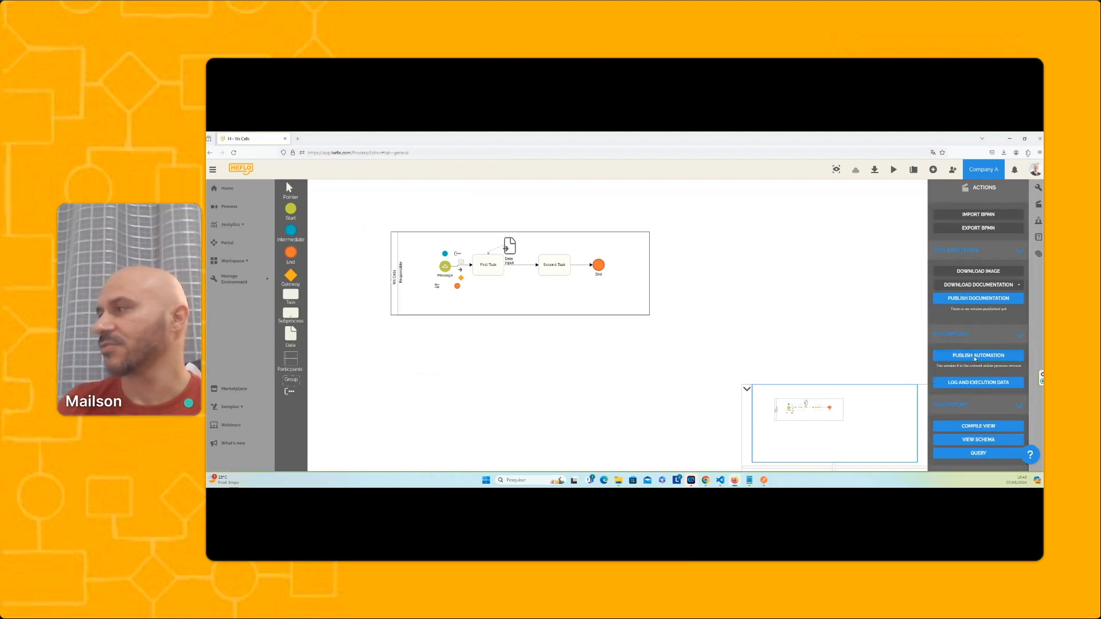
click(975, 358)
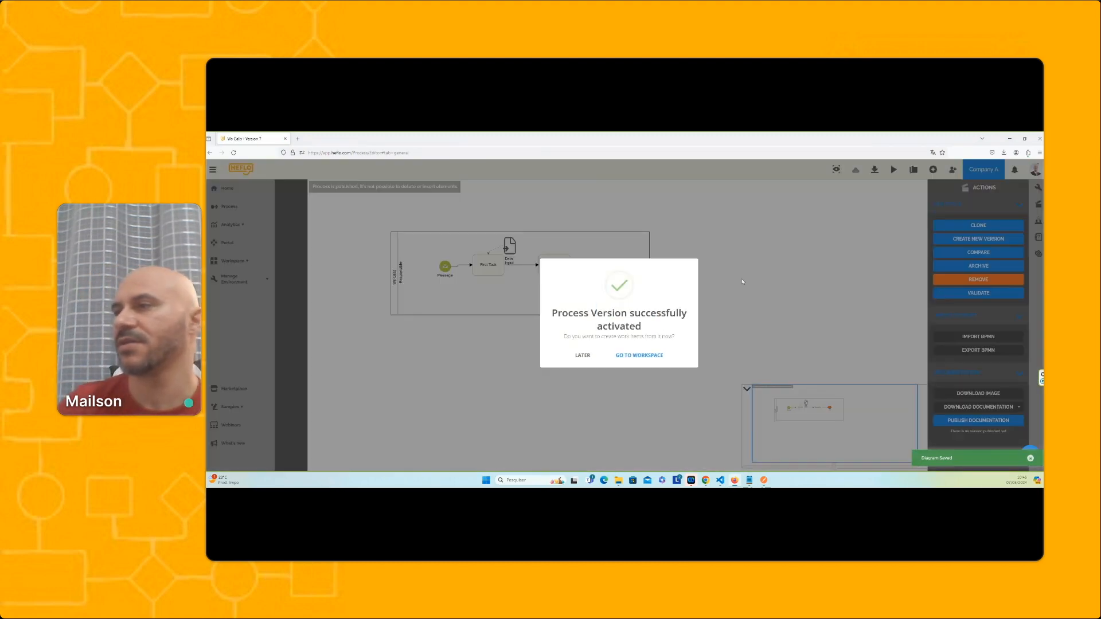
click(640, 356)
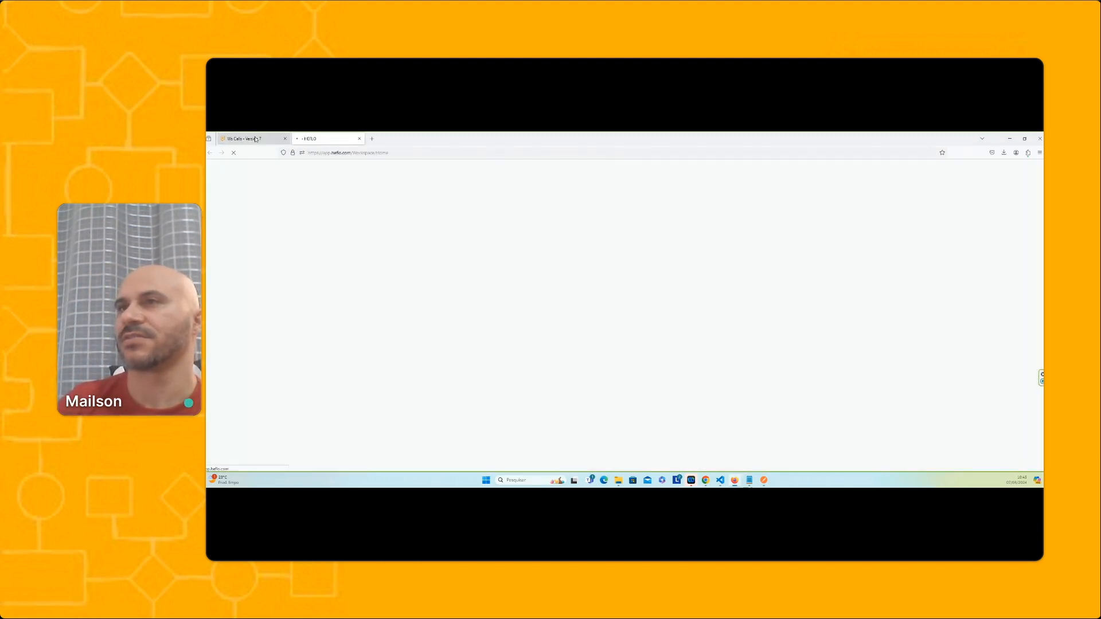
Return to the published process diagram and view the Production URL in the Message event's properties
click(256, 139)
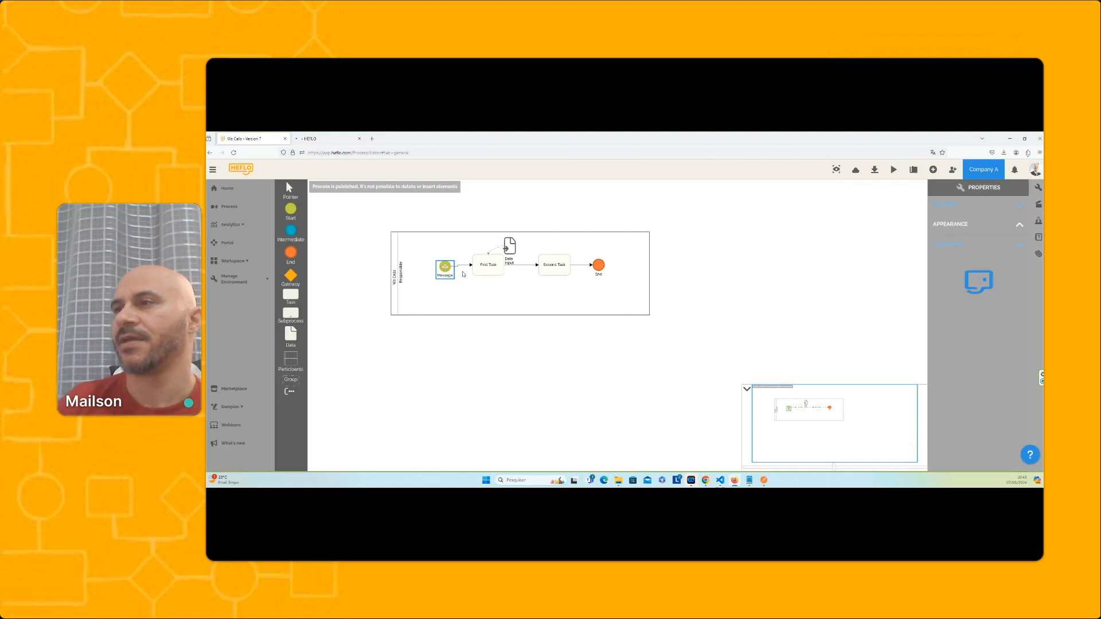
right_click(445, 267)
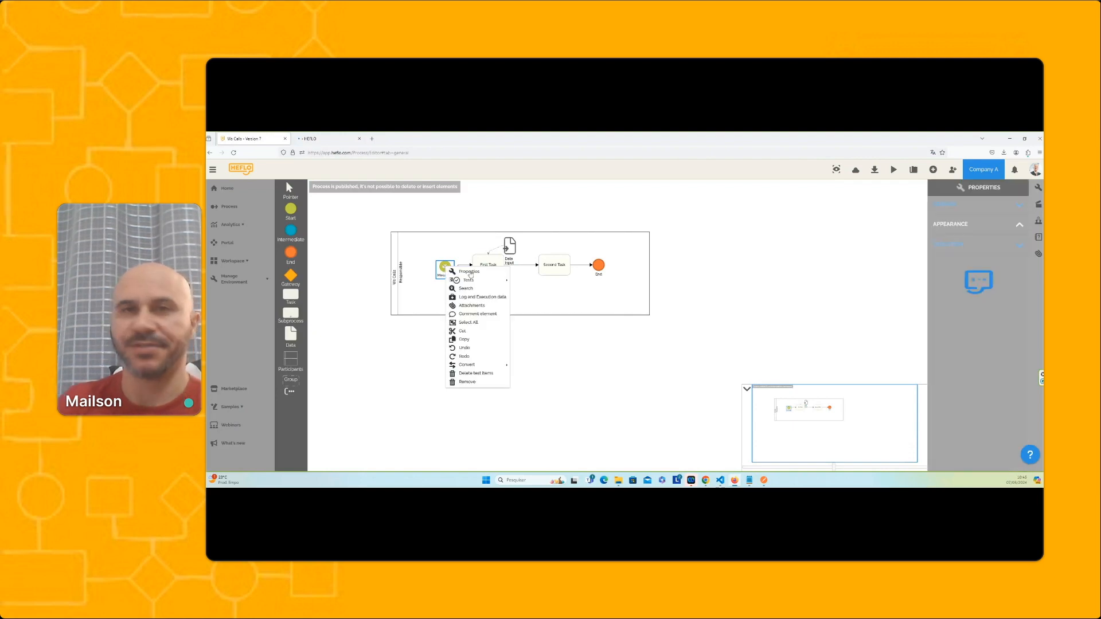
click(470, 272)
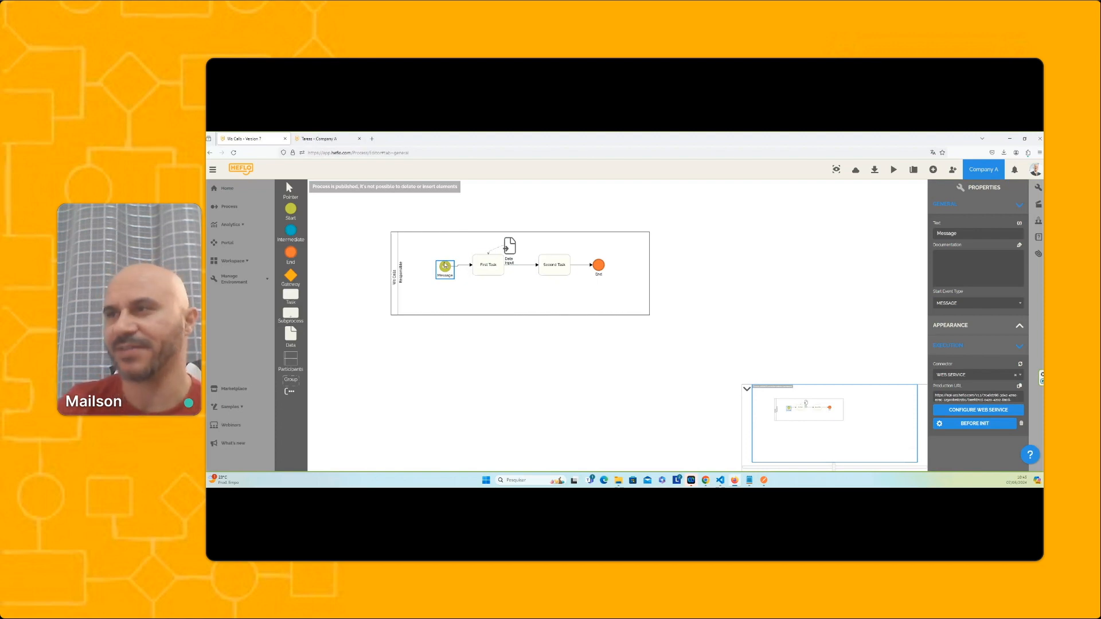
right_click(445, 266)
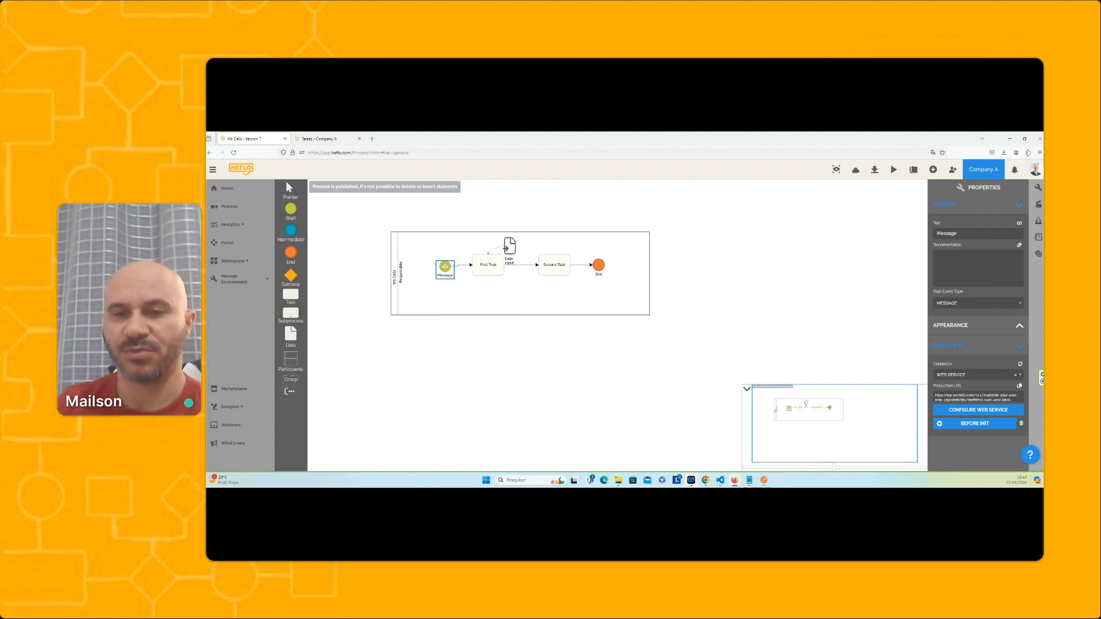
In Postman, send the POST request to the sandbox test URL with the process version published, and return to HEFLO
click(764, 480)
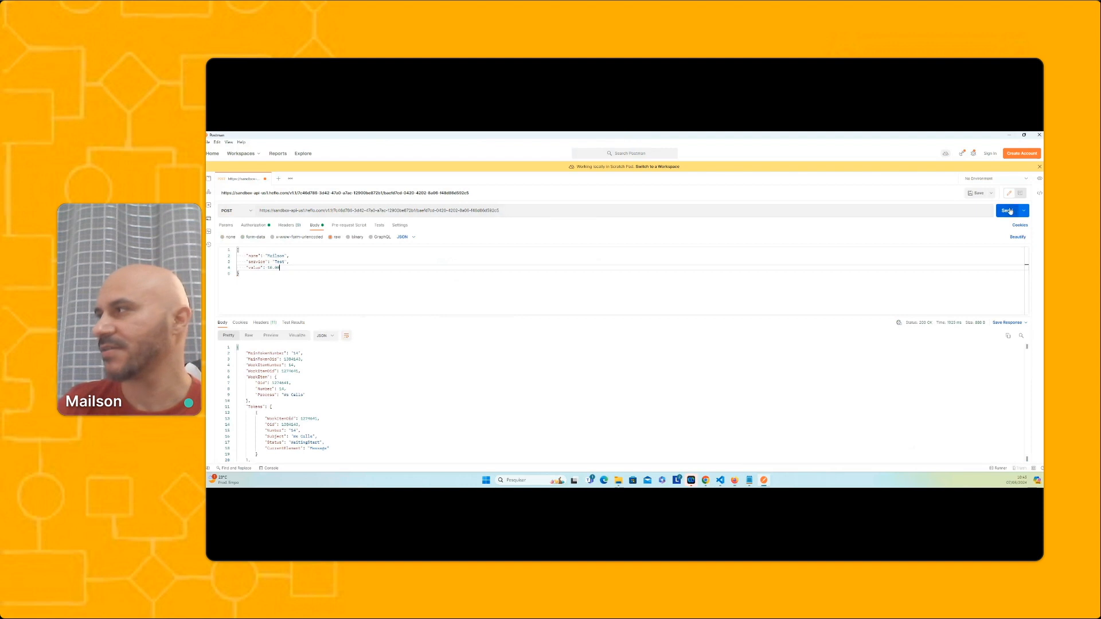
click(1008, 210)
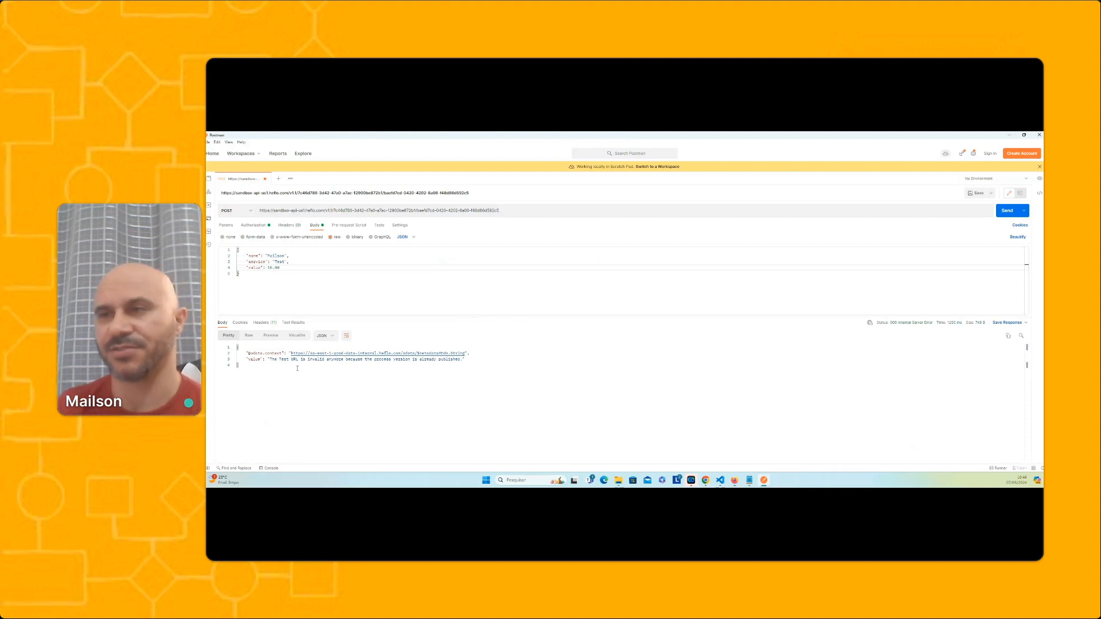
click(1009, 135)
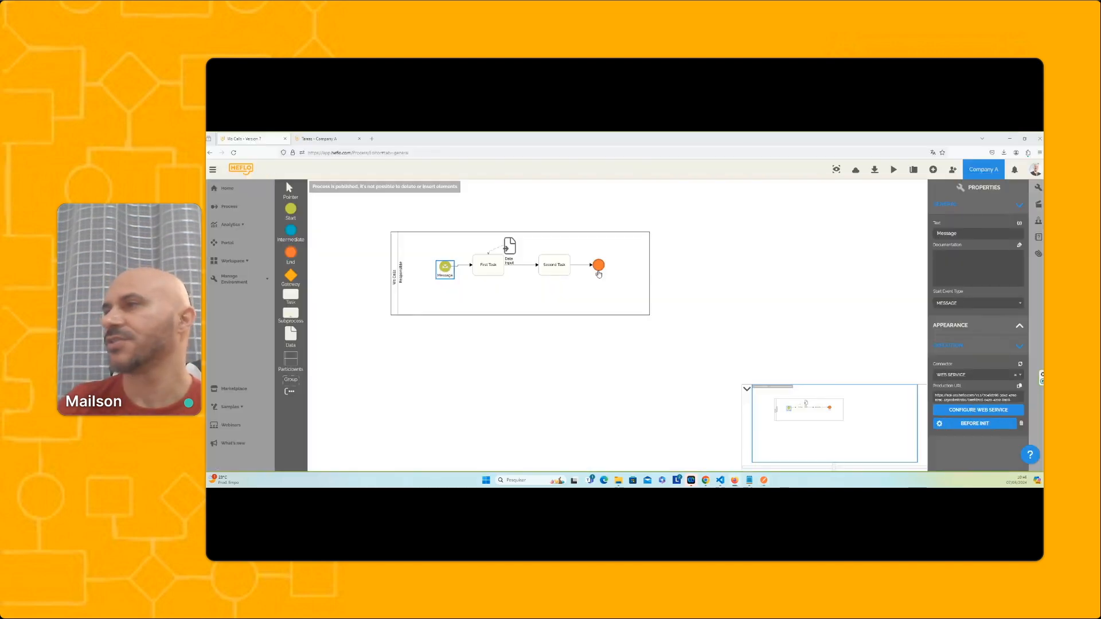
Create a new version of the Ws Calls process
click(713, 255)
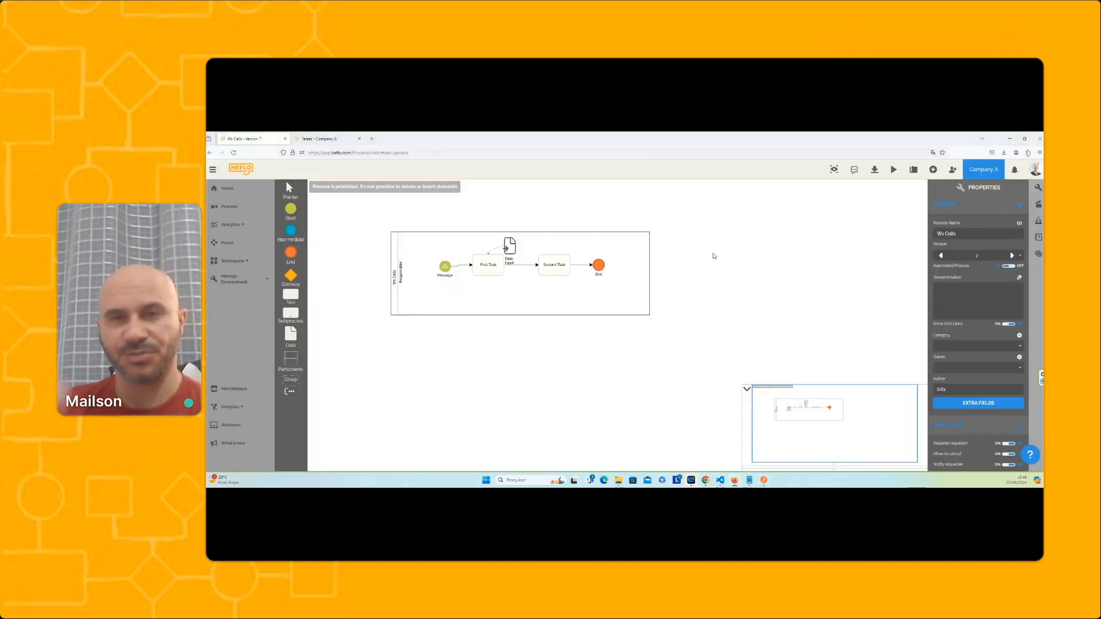
click(1038, 210)
click(979, 239)
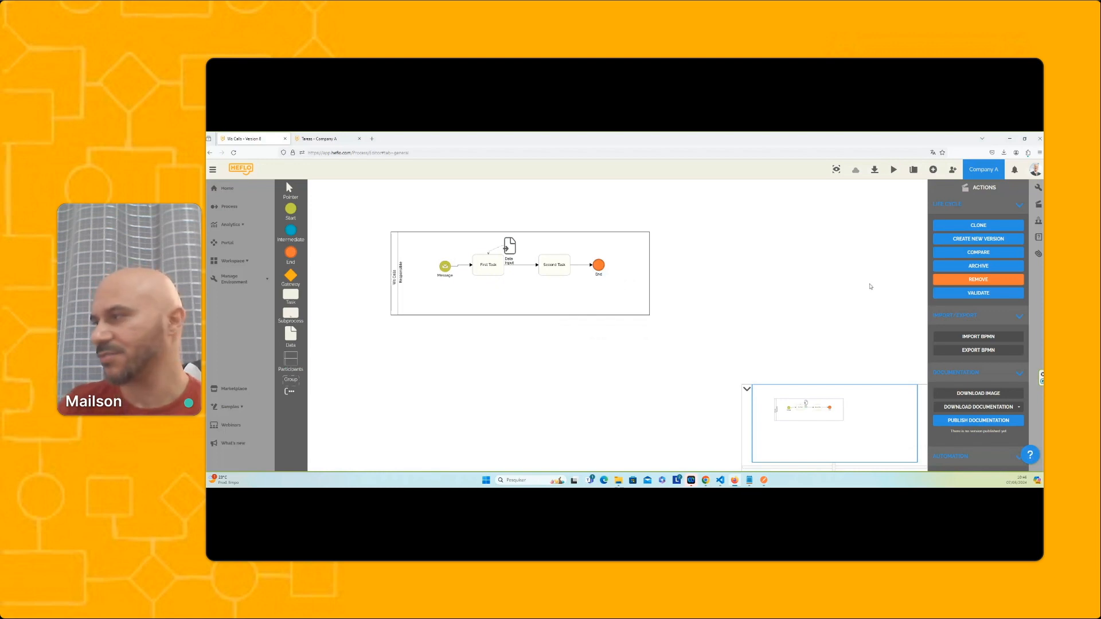
View the Production URL and Test URL properties of the Message event in the new process version
click(445, 266)
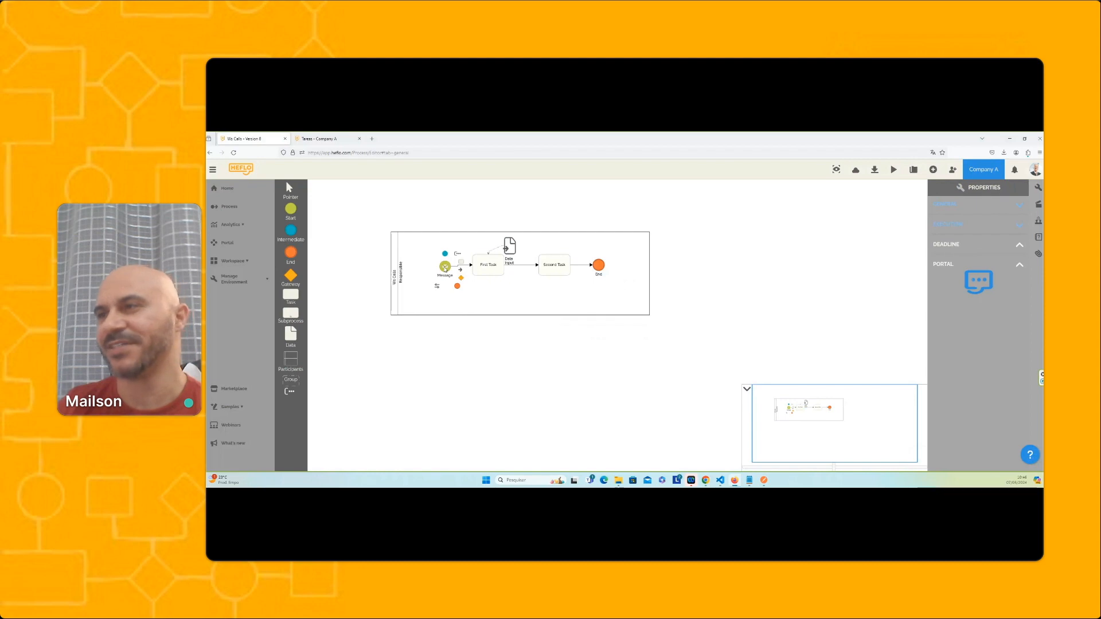
right_click(443, 269)
click(444, 271)
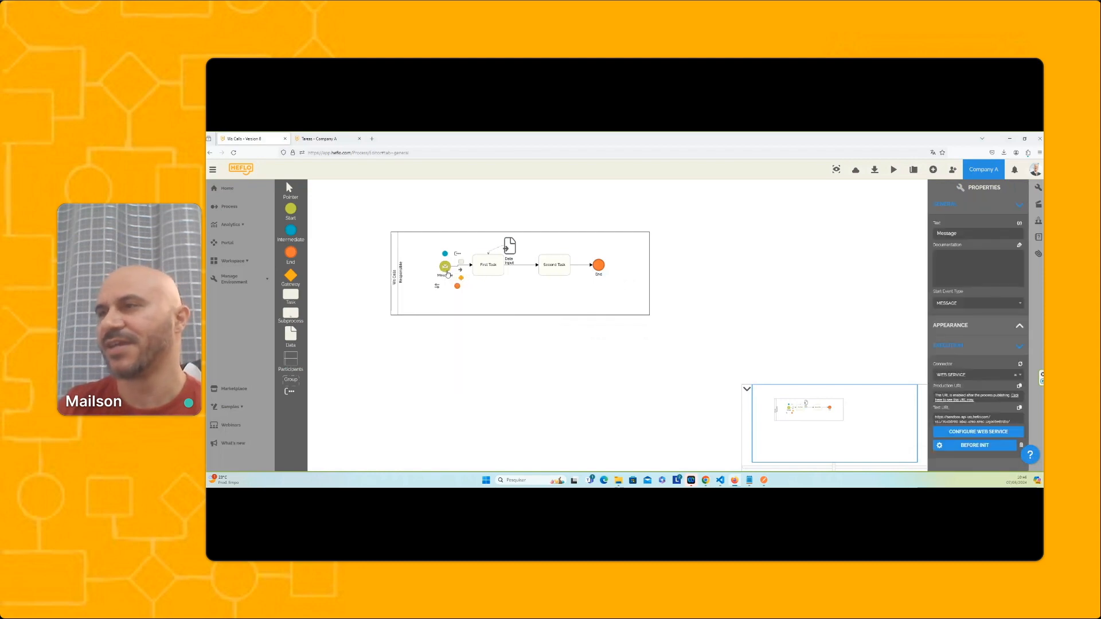
right_click(445, 270)
click(522, 278)
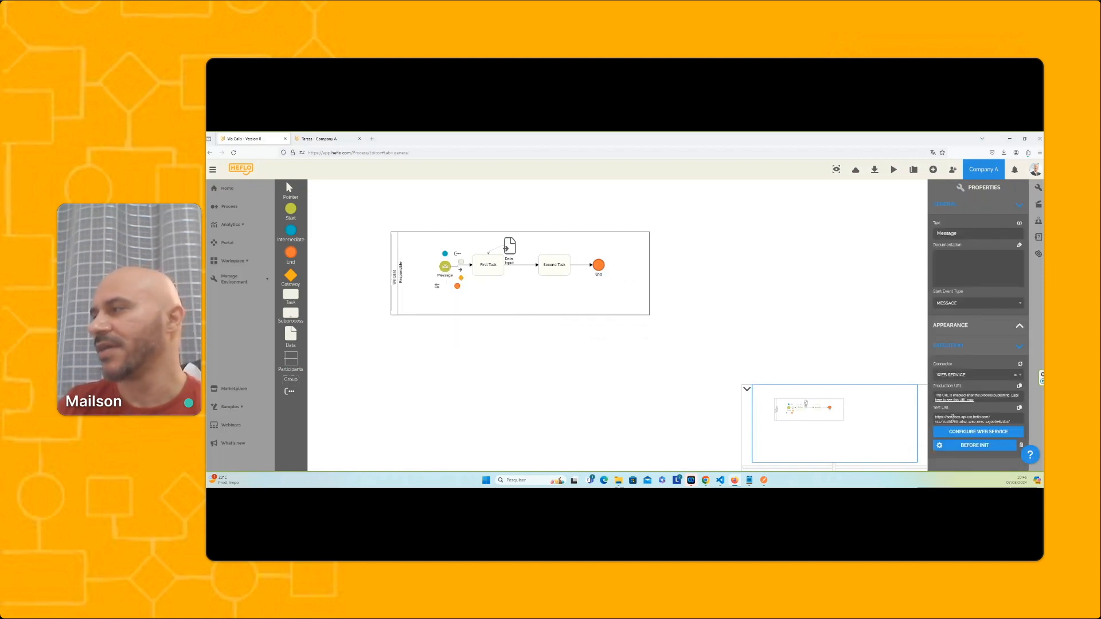
In Postman, resend the POST request to the test URL against the unpublished version, and return to HEFLO
click(763, 480)
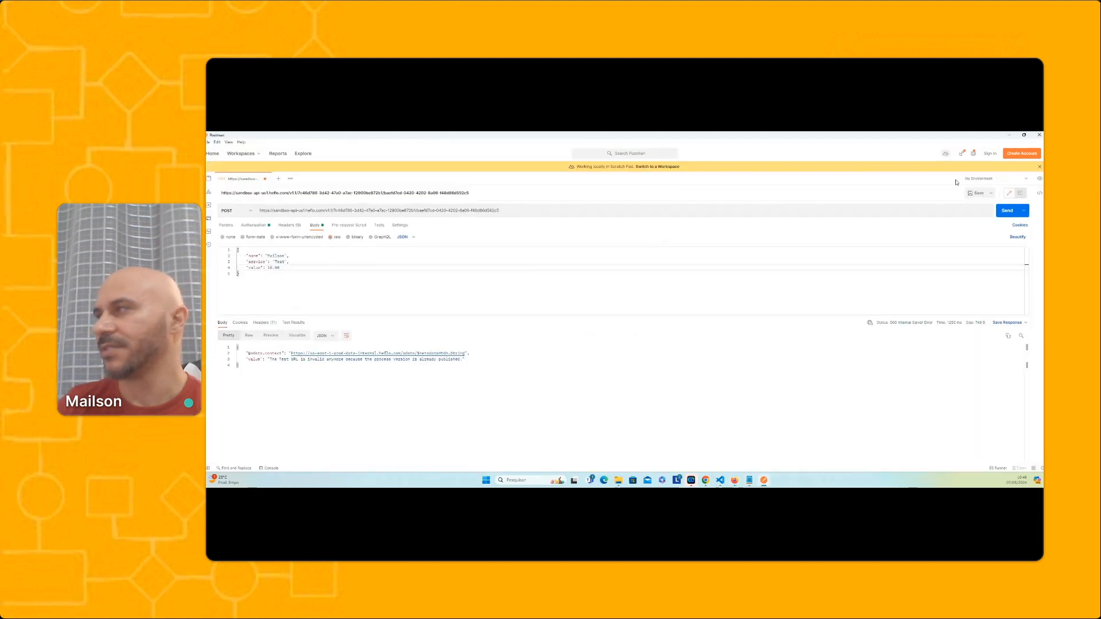
click(1004, 213)
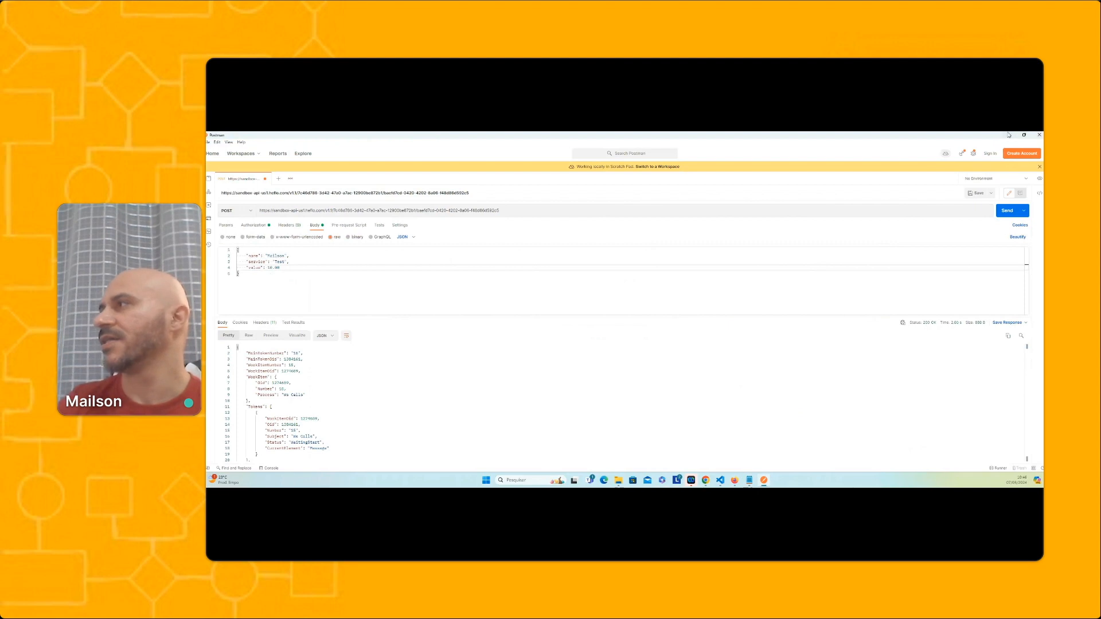
key(alt+Tab)
Check the properties and available actions of the new version's Responsible lane and Message start event
click(730, 269)
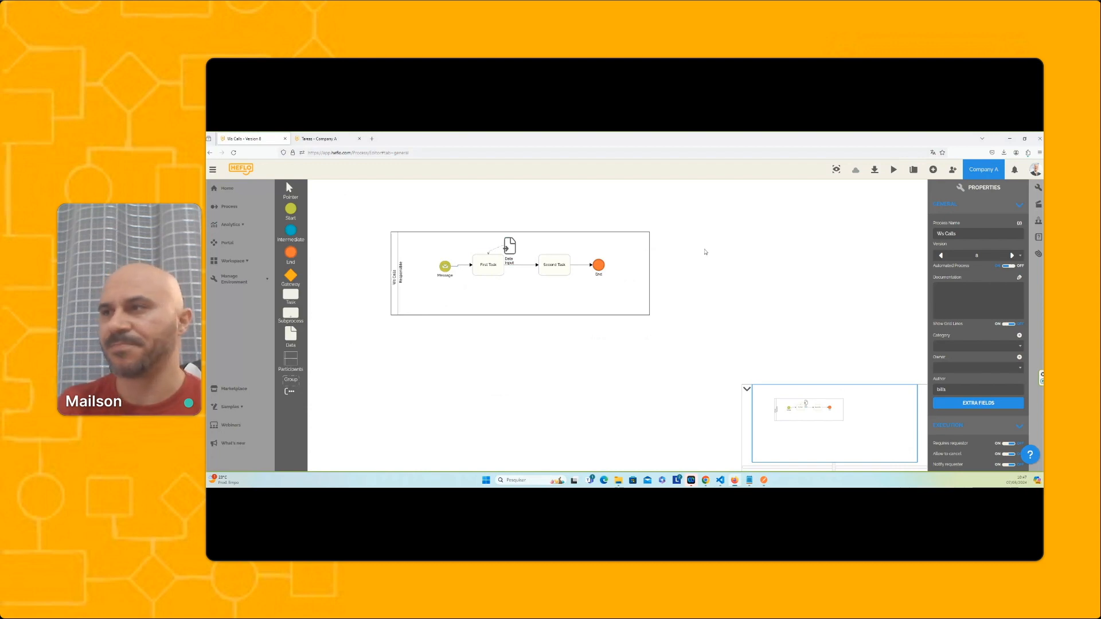
drag(443, 268, 441, 267)
click(1038, 204)
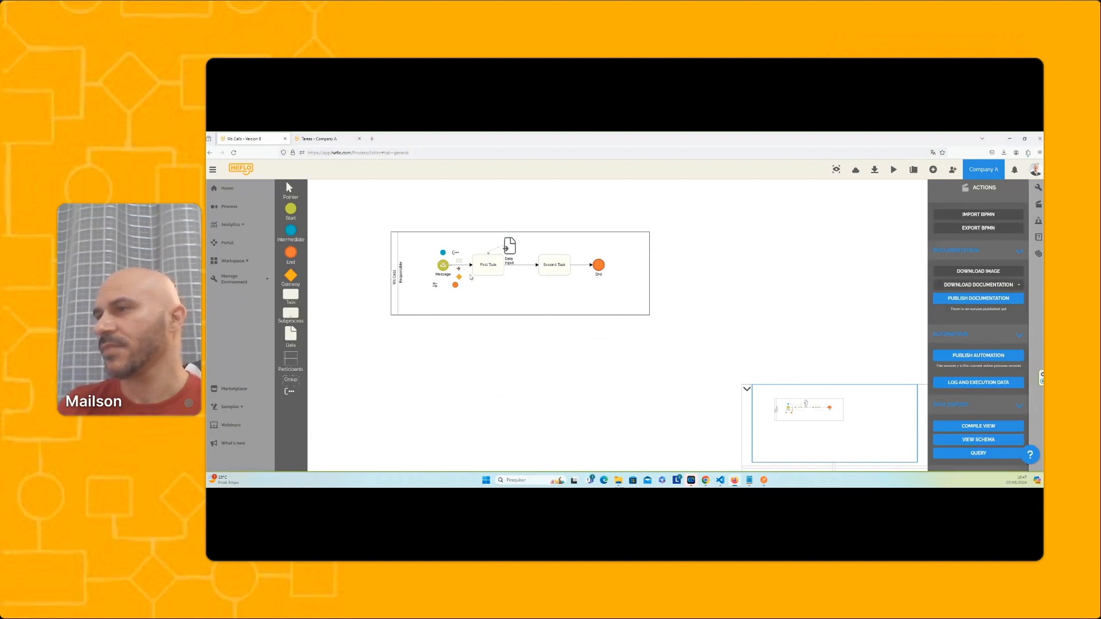
click(507, 295)
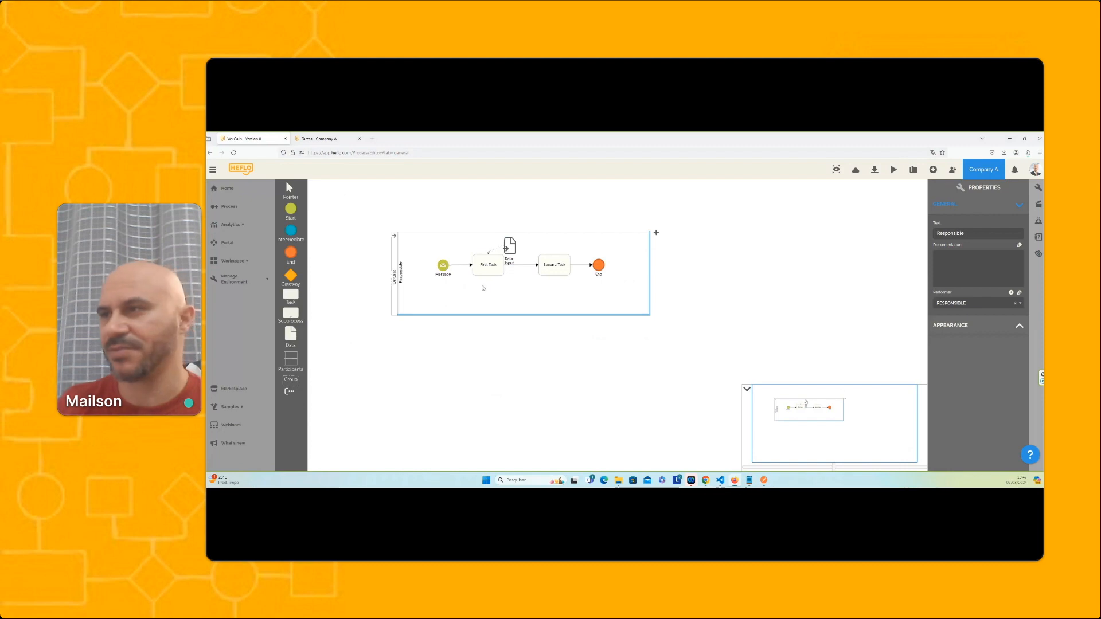
click(443, 266)
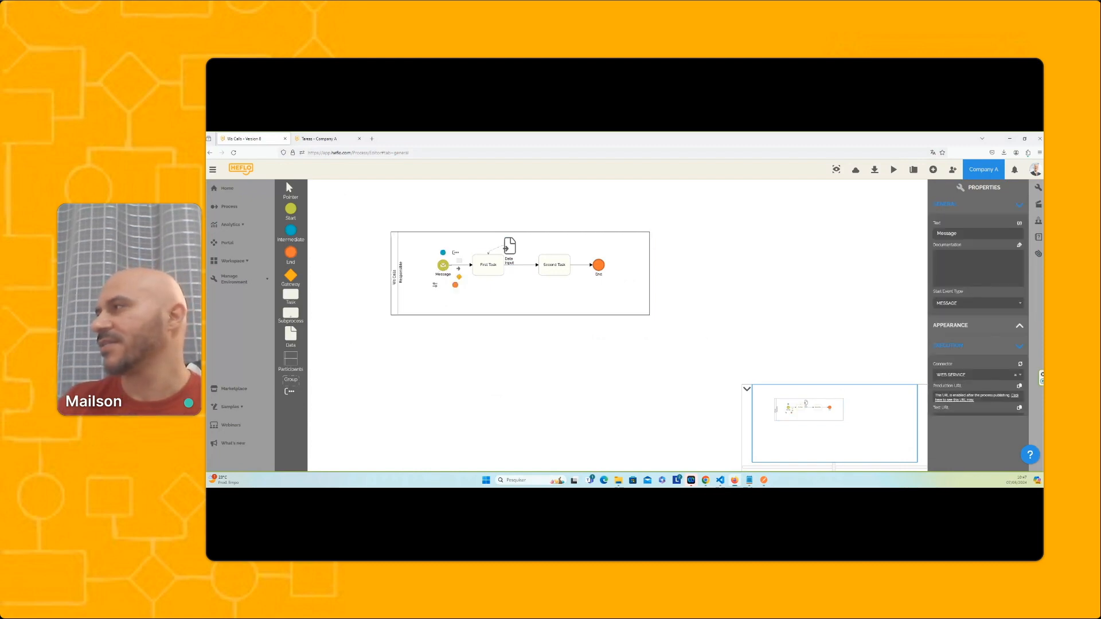
Publish the automation of the new process version and leave creating work items for later
click(1039, 204)
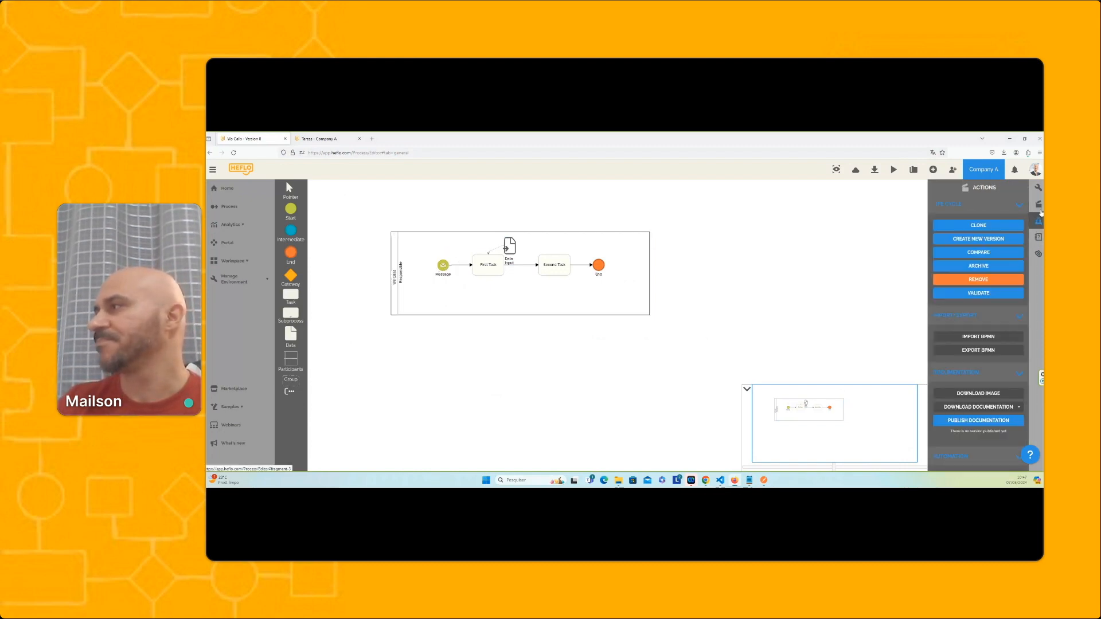
scroll(998, 332, down, 3)
click(980, 360)
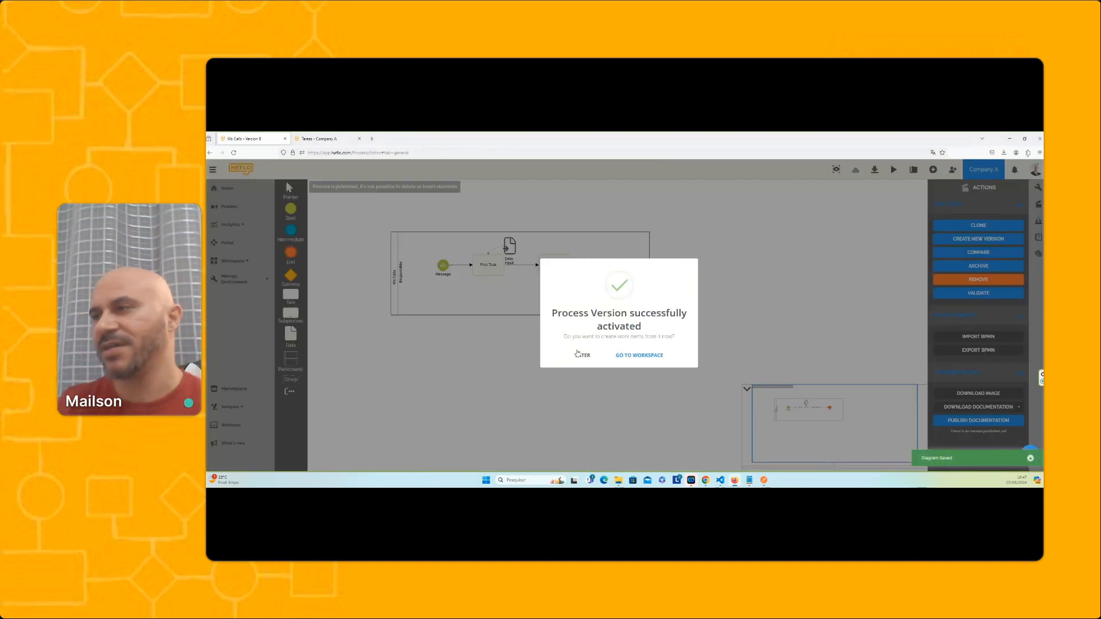
click(578, 355)
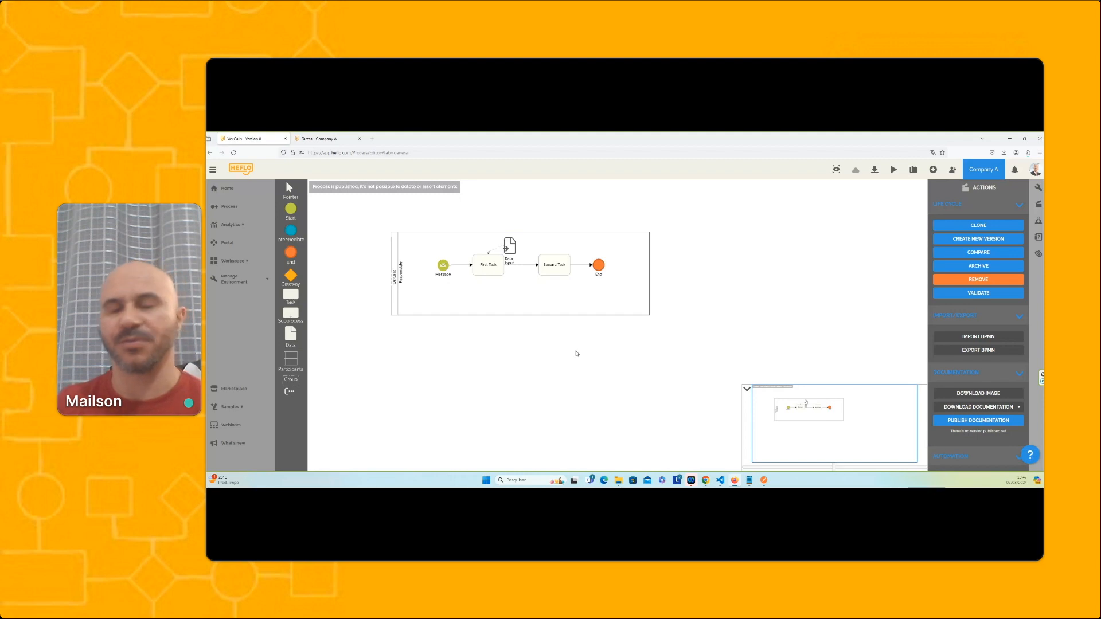
View the published Message event's Production URL, and resend the Postman request to the old test URL
right_click(442, 266)
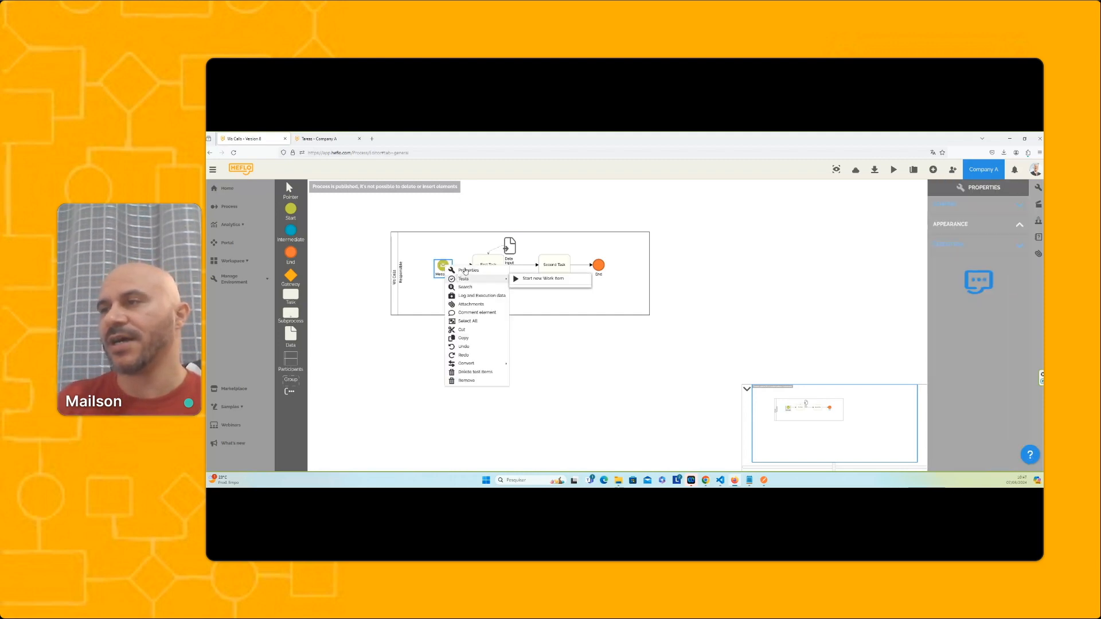
click(466, 270)
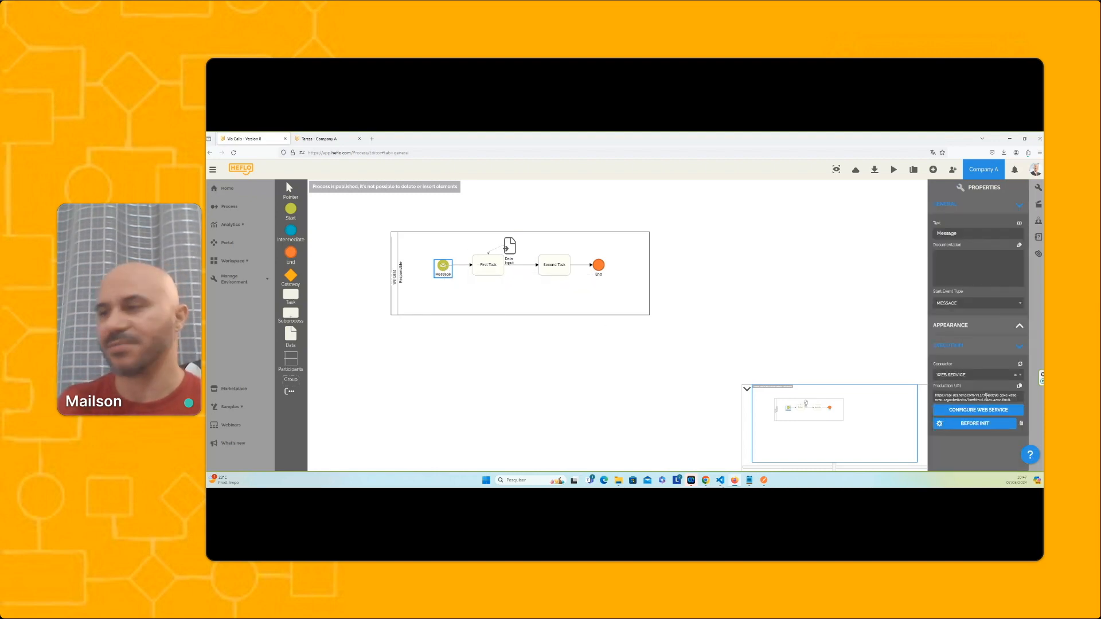
click(764, 480)
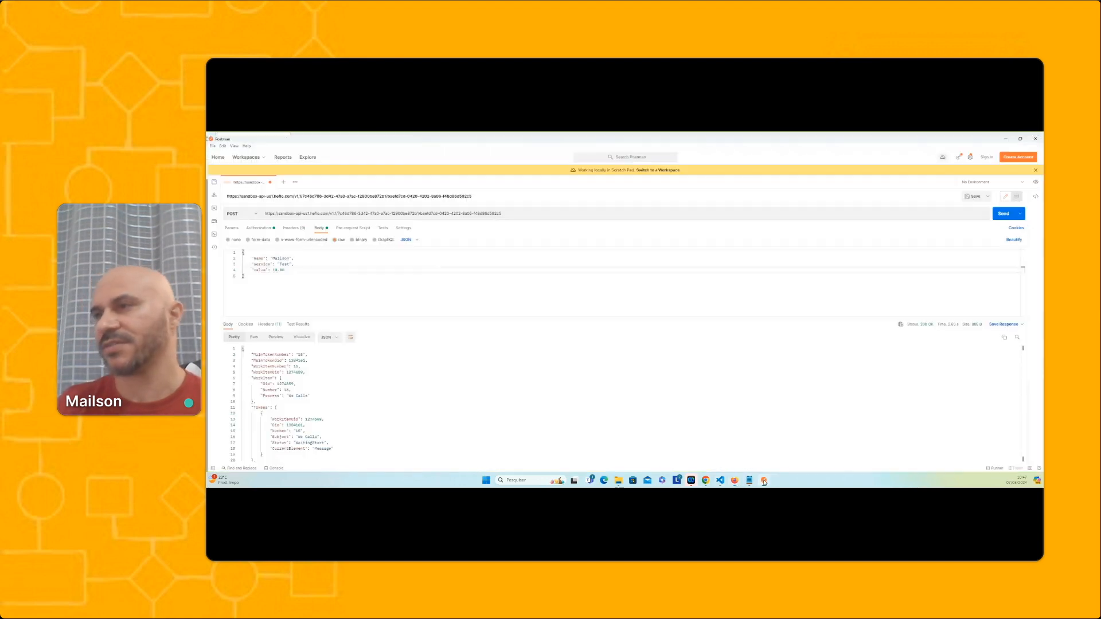
click(1007, 213)
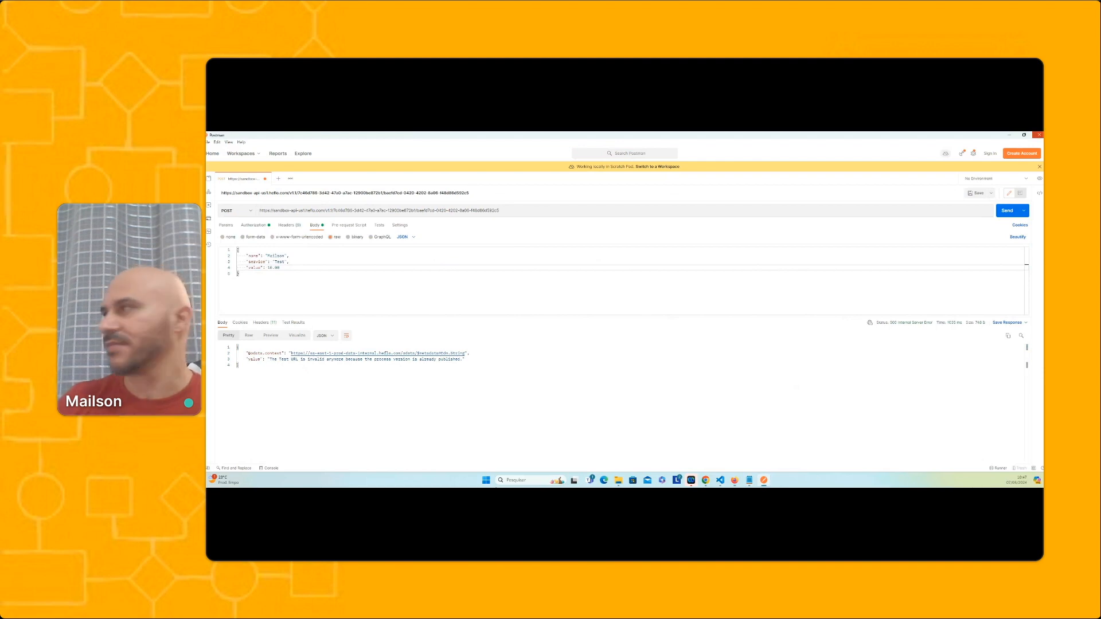
click(1009, 136)
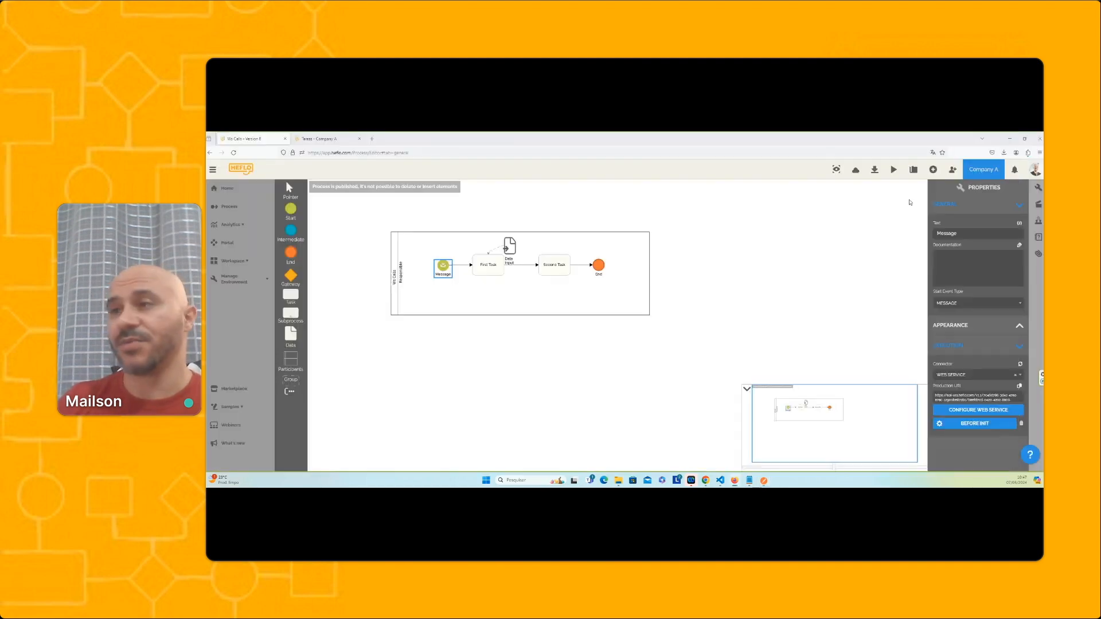
Copy the Message event's Production URL, replace the Postman request URL with it, send the POST request, and return to HEFLO
click(1020, 387)
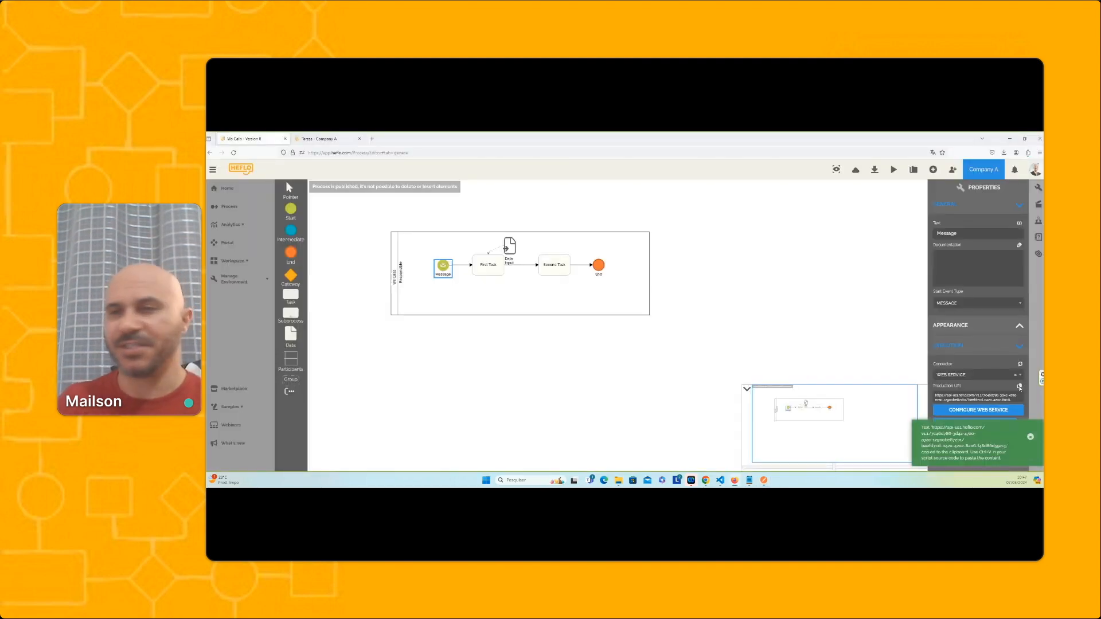
click(764, 480)
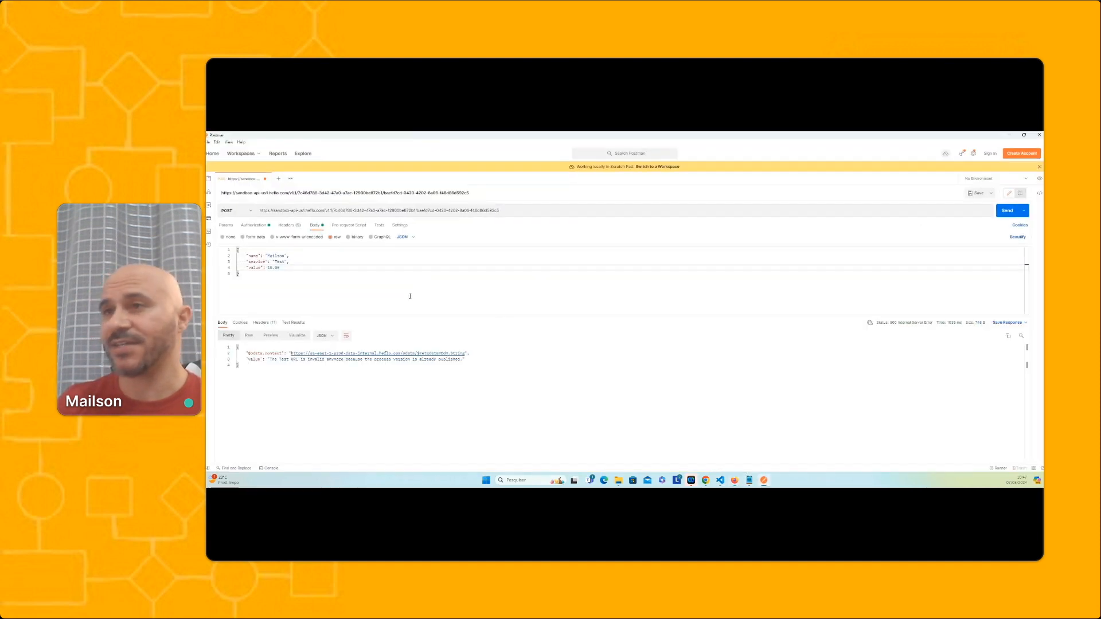
click(517, 211)
drag(516, 211, 256, 211)
key(ctrl+v)
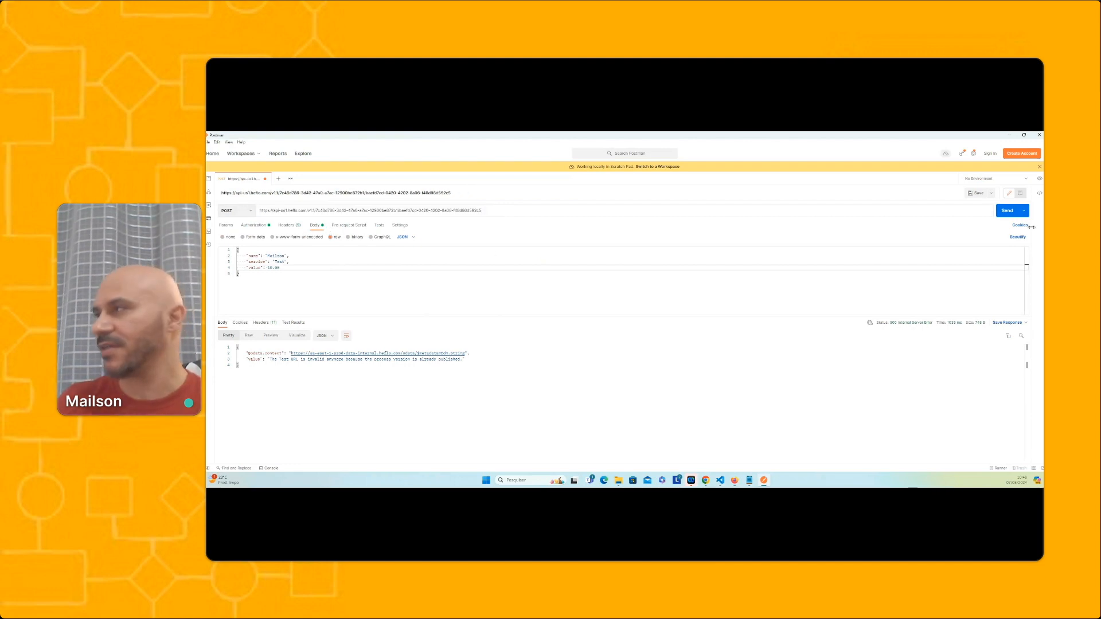
click(1008, 210)
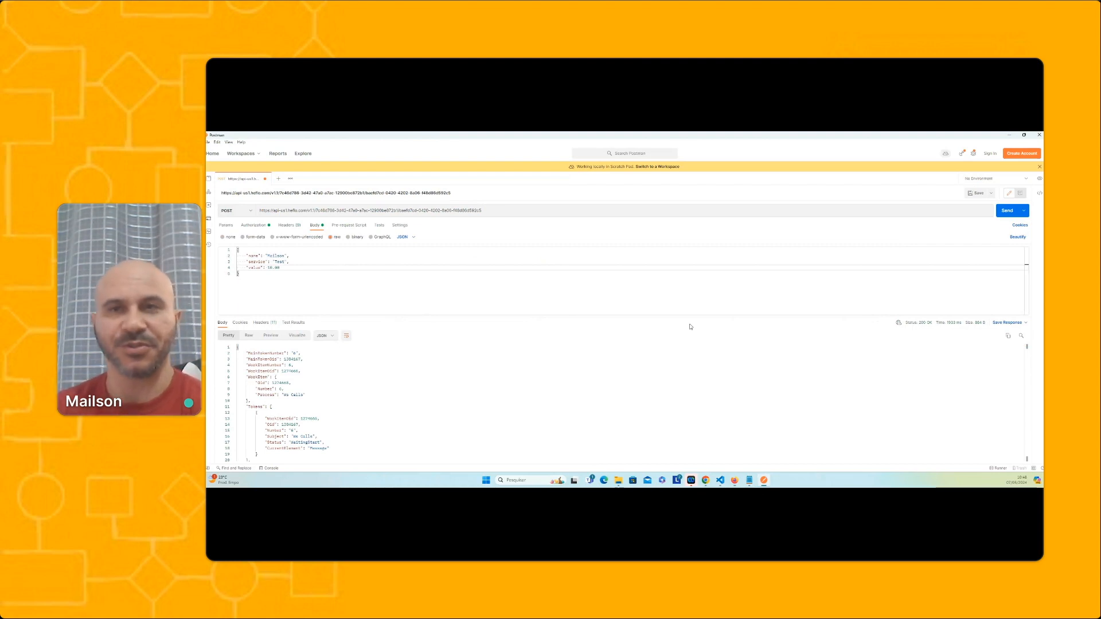
click(1009, 137)
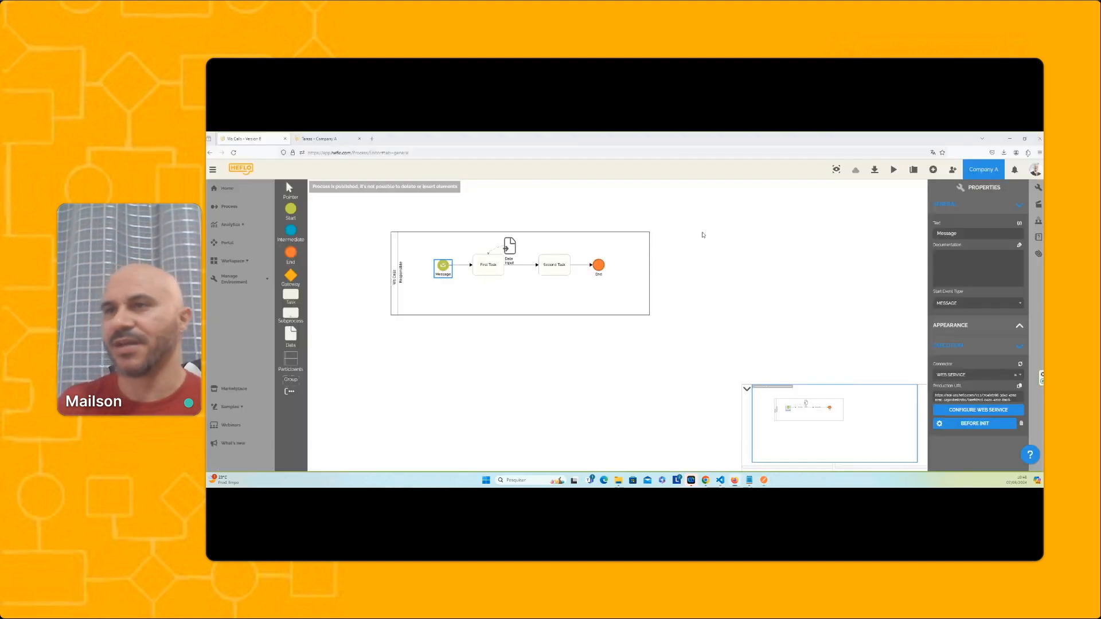
Check the published Message start event's available actions and its test work items
right_click(444, 266)
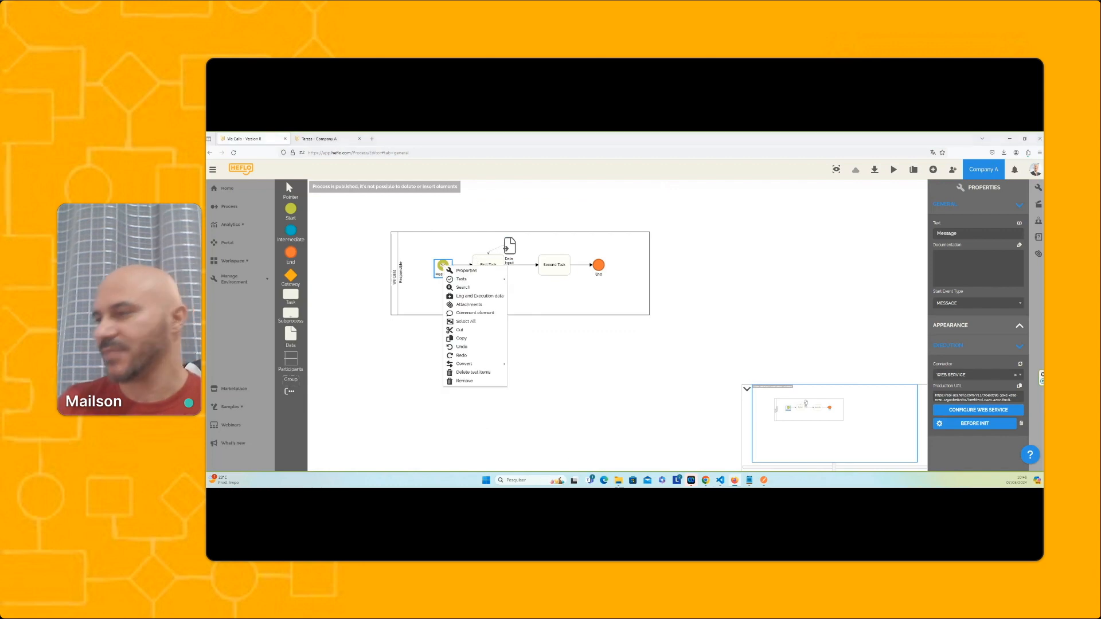
click(764, 480)
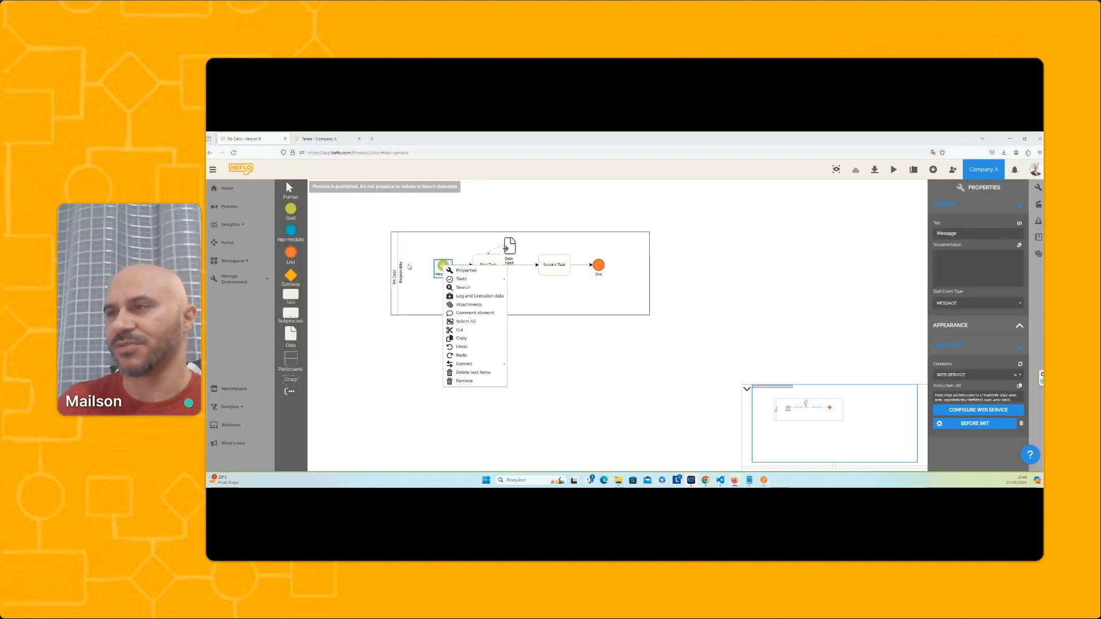
click(443, 265)
right_click(445, 266)
mouse_move(468, 281)
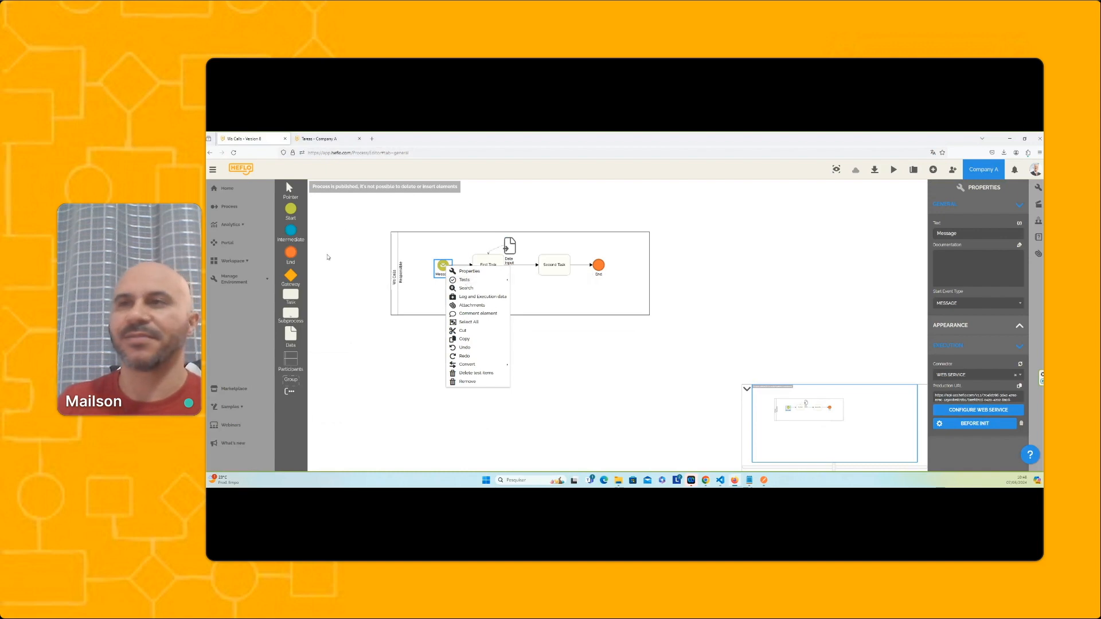
Open Ws Calls work item 6 from the workspace task list, review its First Task fields, and close it
click(253, 260)
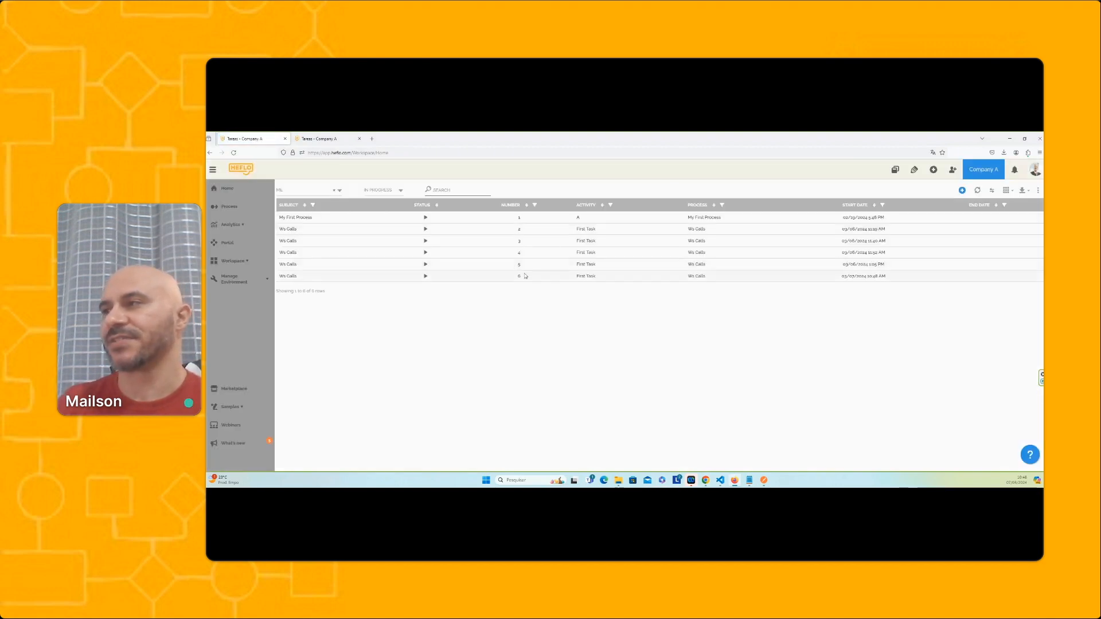
click(525, 276)
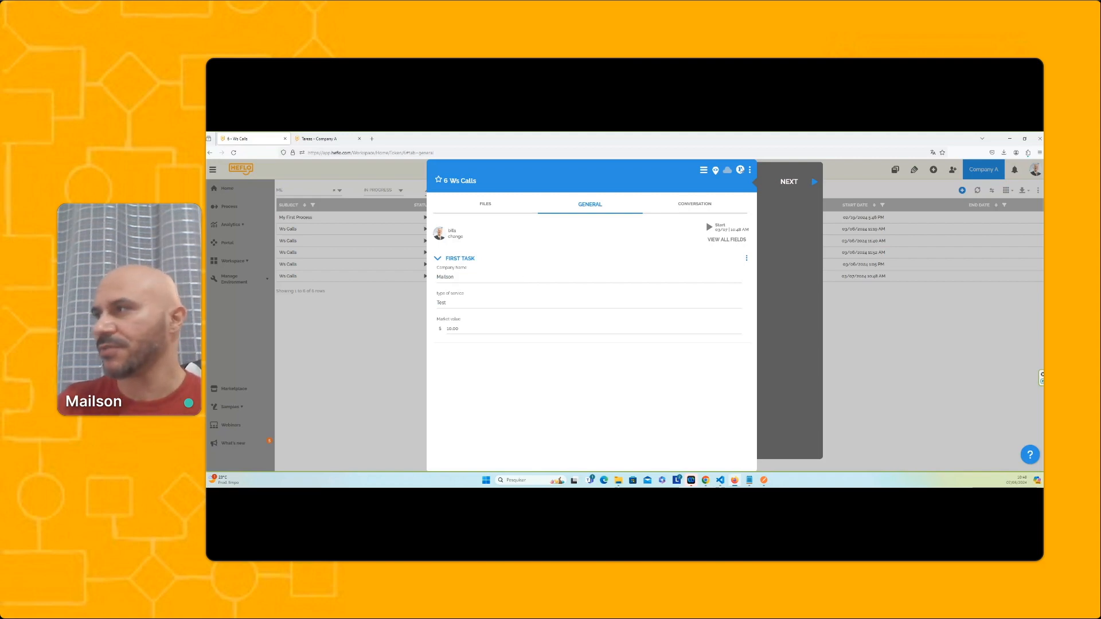
click(741, 170)
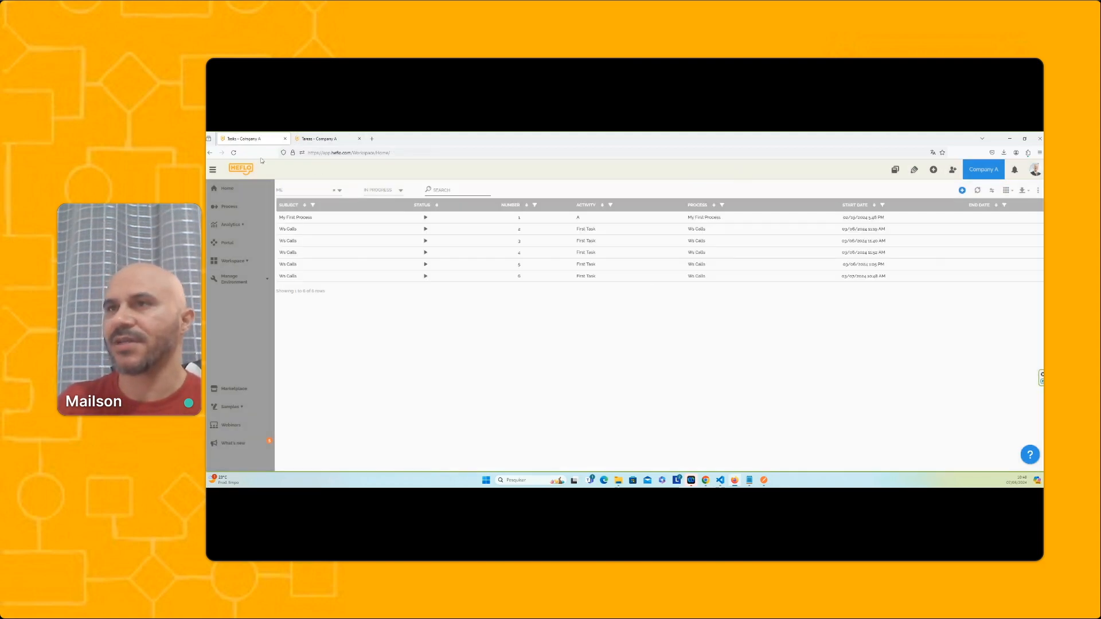
Return to the Ws Calls process and review the Message event's web service receiving parameters and test options
click(228, 207)
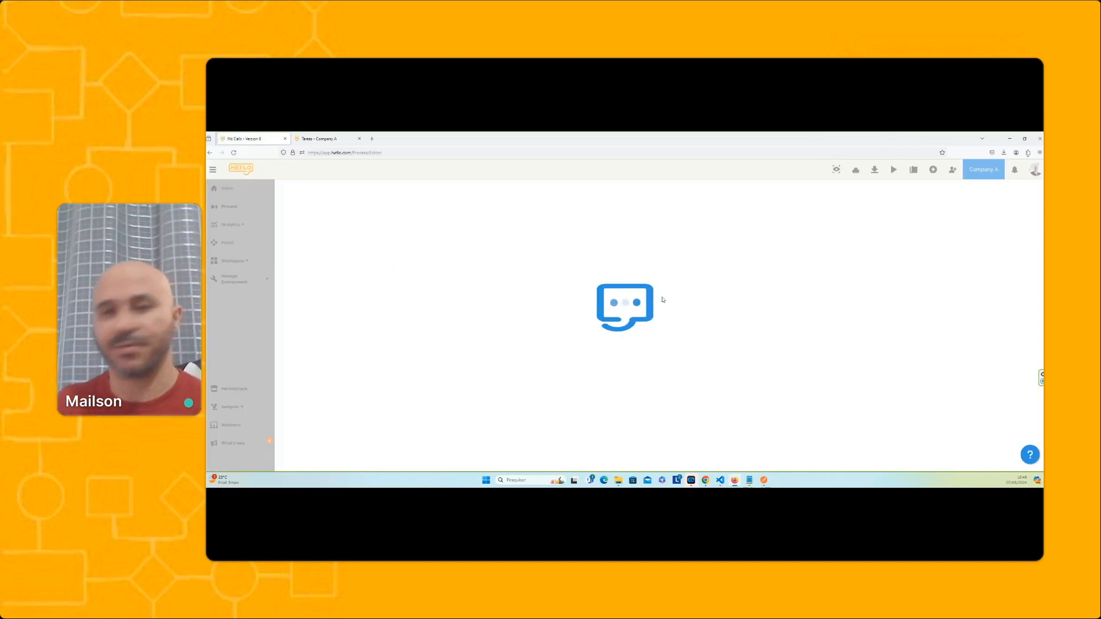
click(442, 265)
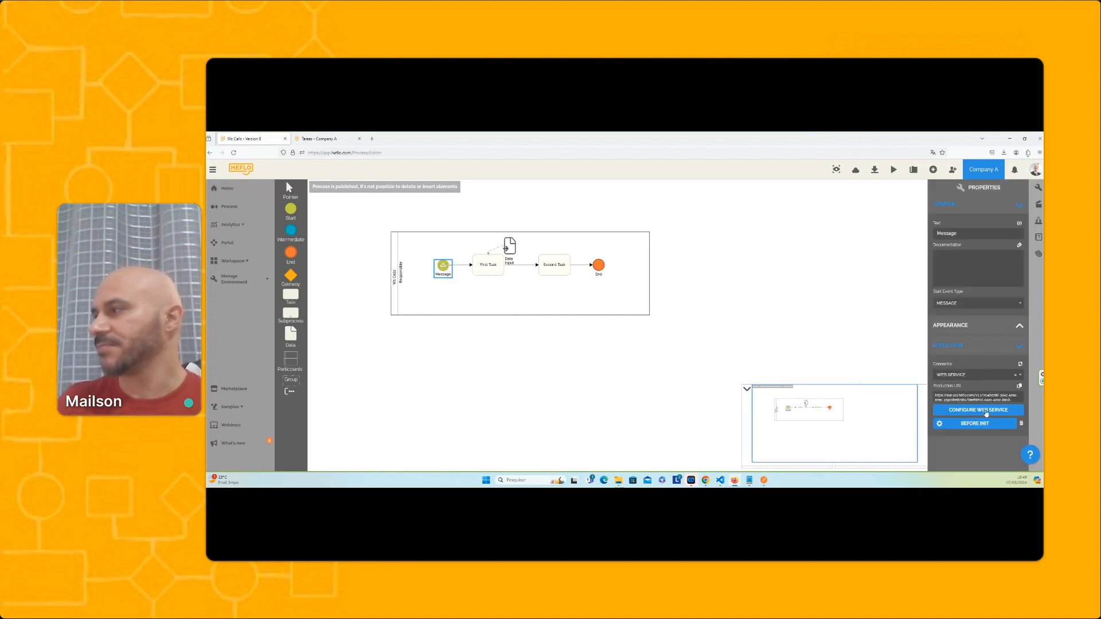
click(986, 413)
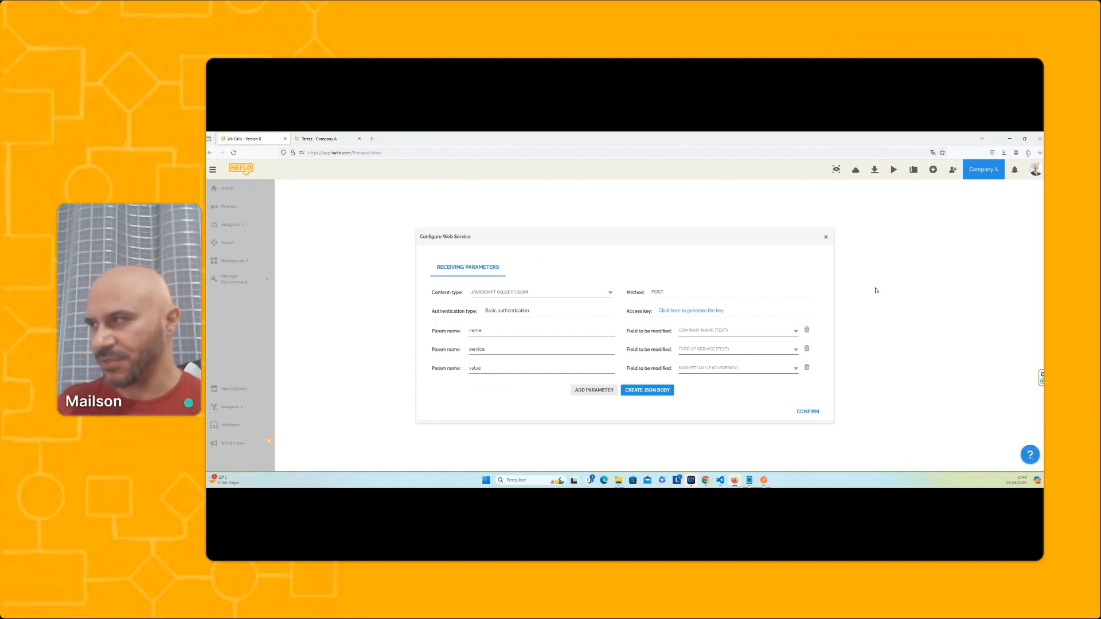
click(826, 237)
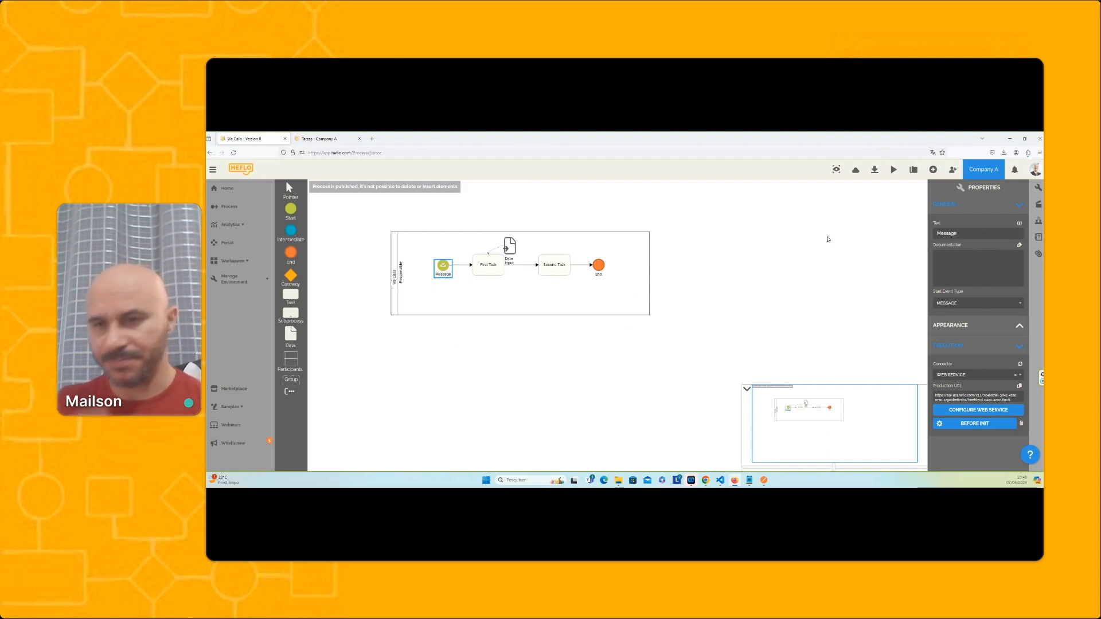
right_click(445, 275)
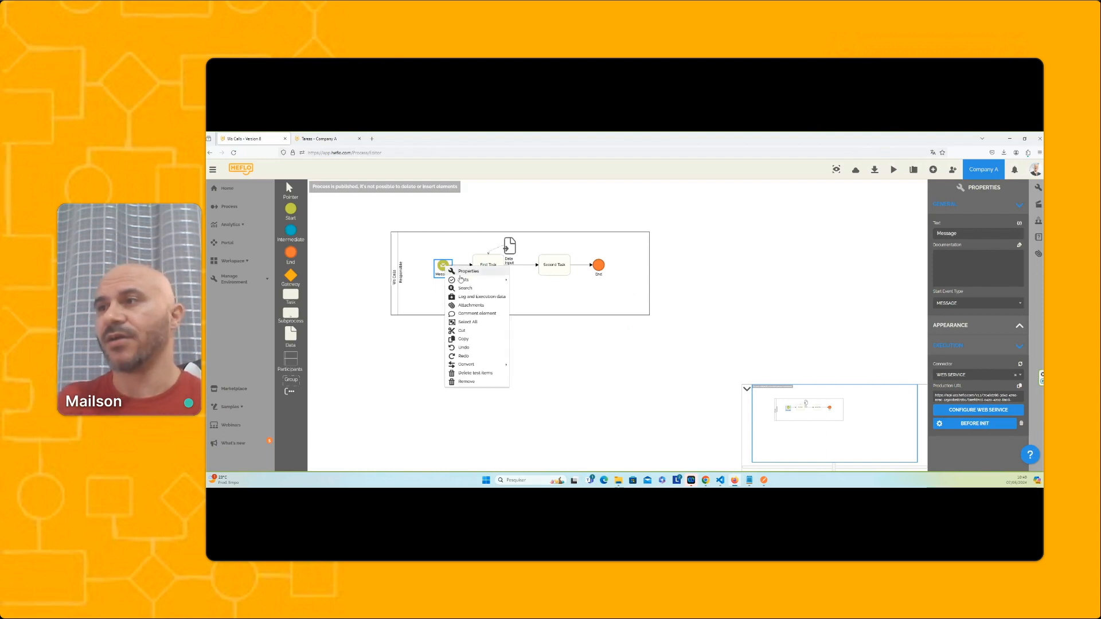
mouse_move(469, 283)
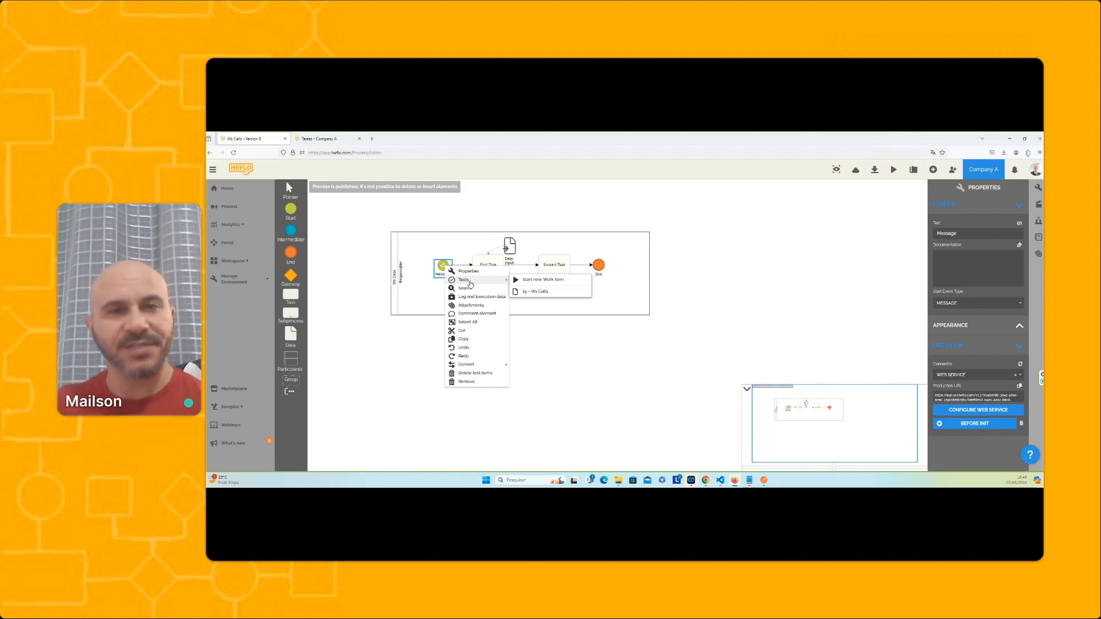